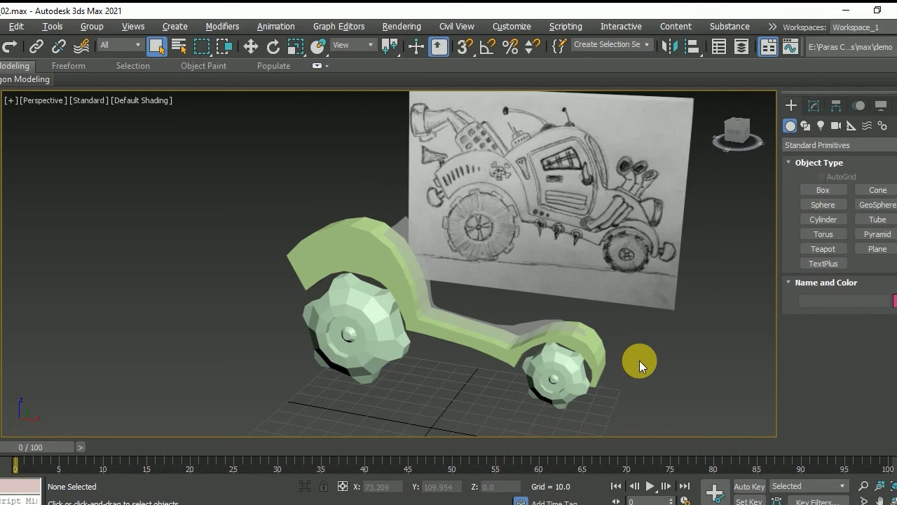
Show the Front view at full size and select the body strip mesh running above the two green fenders
{"action": "middle_click_drag", "start_coordinate": [639, 360], "coordinate": [469, 333], "text": "alt"}
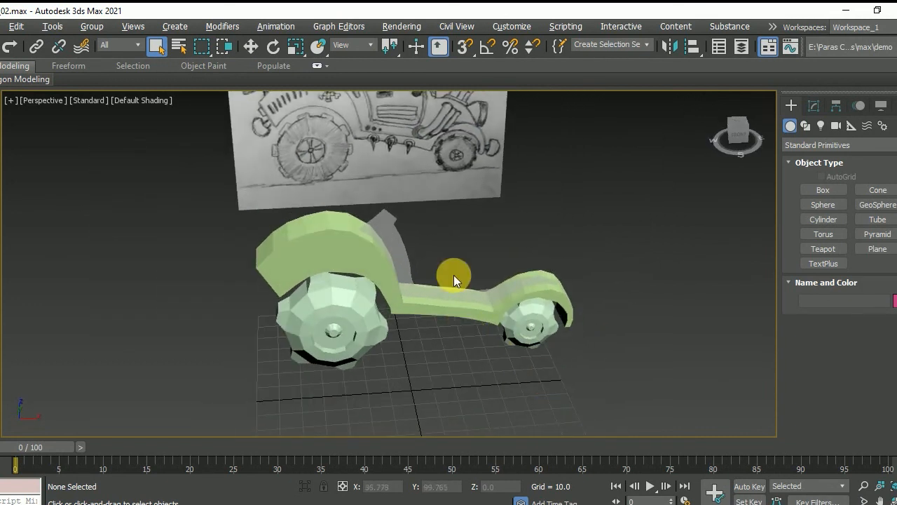
{"action": "key", "text": "alt+w"}
{"action": "left_click", "coordinate": [541, 223]}
{"action": "key", "text": "alt+w"}
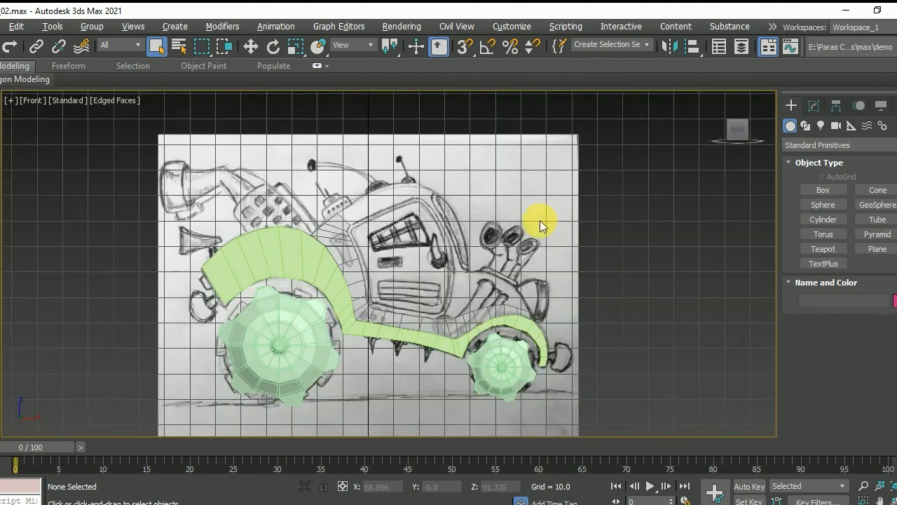
{"action": "scroll", "coordinate": [395, 240], "scroll_direction": "up", "scroll_amount": 4}
{"action": "scroll", "coordinate": [367, 231], "scroll_direction": "down", "scroll_amount": 1}
{"action": "left_click", "coordinate": [385, 218]}
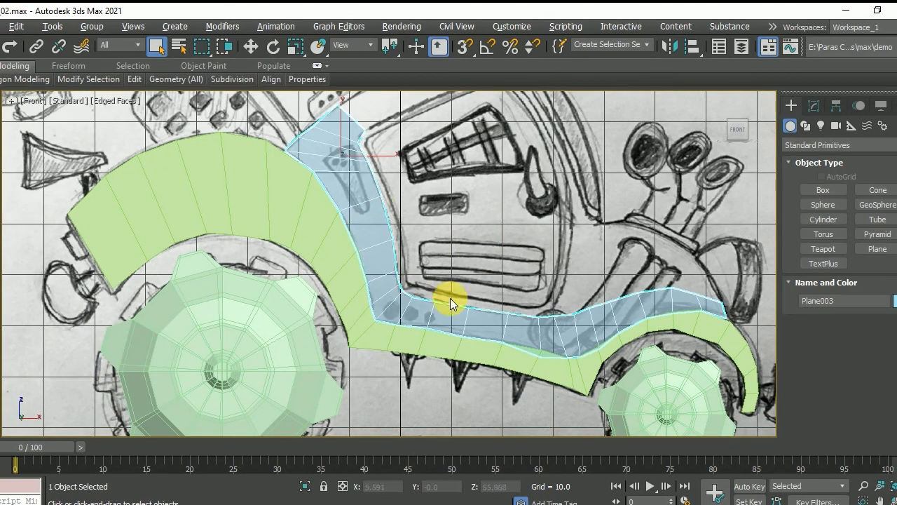
Extend the body strip's upper end edge along the sketched cabin roof, above the barred window
{"action": "middle_click_drag", "start_coordinate": [595, 241], "coordinate": [545, 279]}
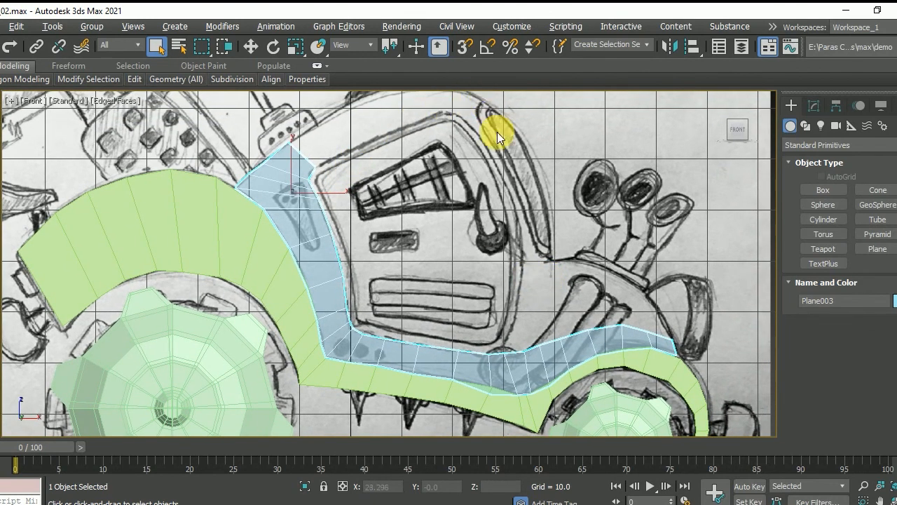
{"action": "middle_click_drag", "start_coordinate": [308, 249], "coordinate": [320, 292]}
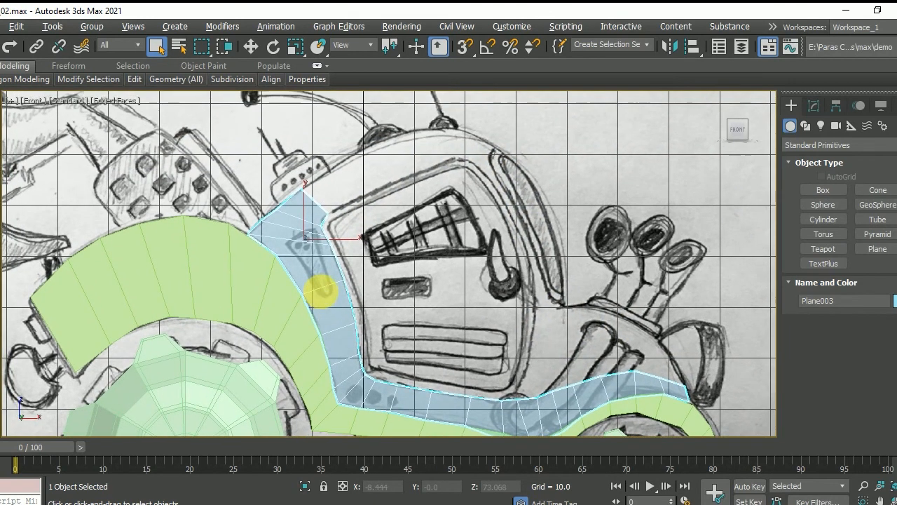
{"action": "scroll", "coordinate": [289, 197], "scroll_direction": "up", "scroll_amount": 3}
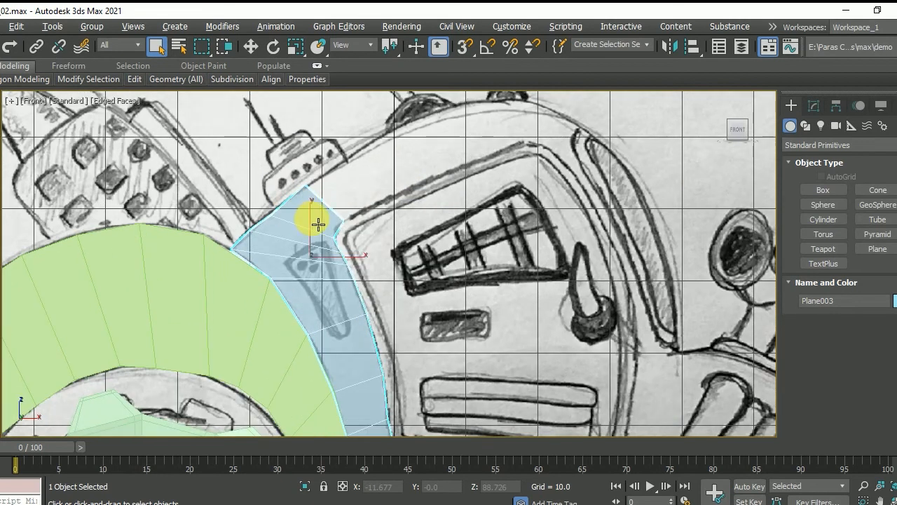
{"action": "left_click", "coordinate": [813, 106]}
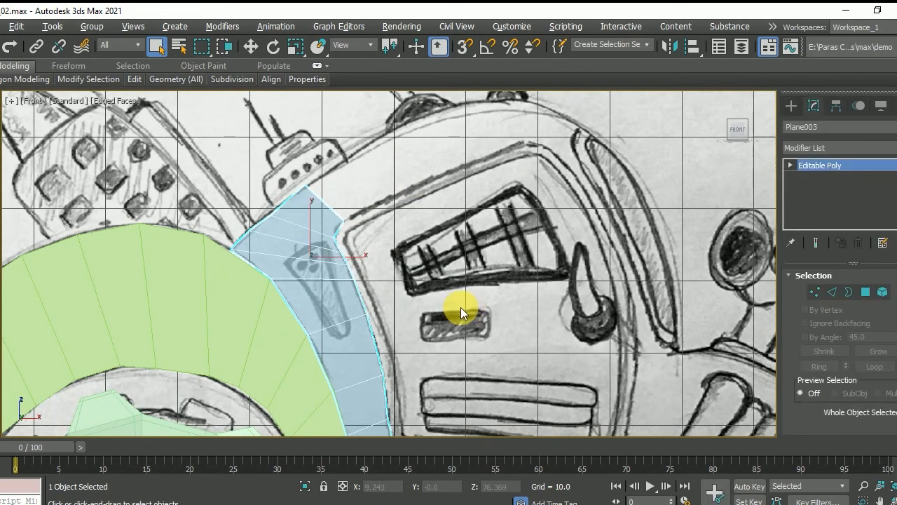
{"action": "middle_click_drag", "start_coordinate": [333, 247], "coordinate": [319, 251]}
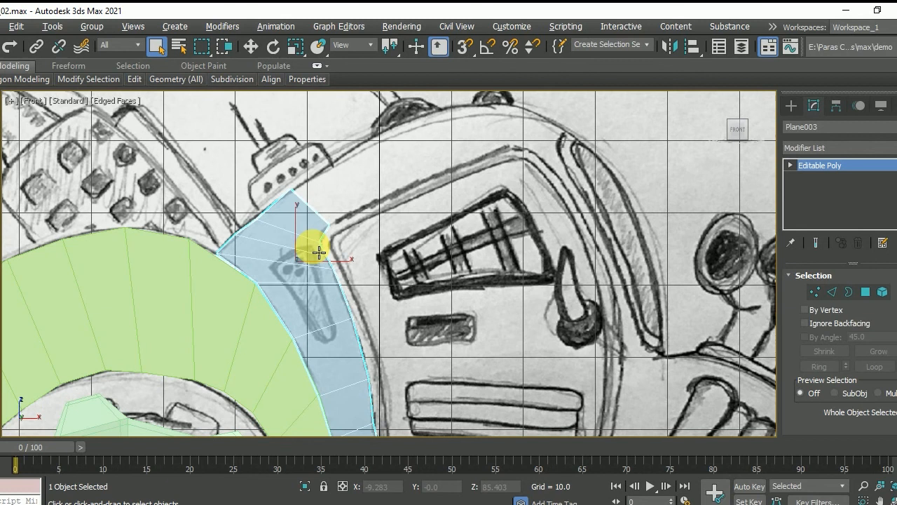
{"action": "key", "text": "2"}
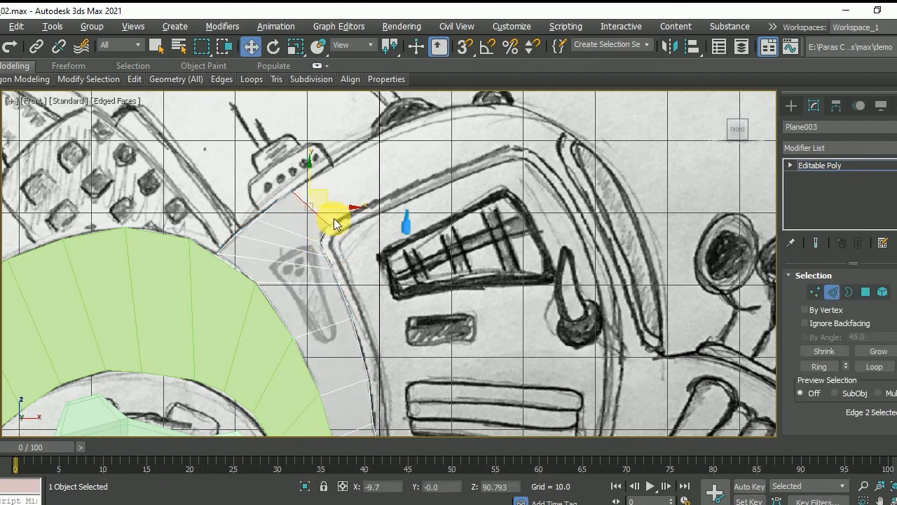
{"action": "key", "text": "w"}
{"action": "scroll", "coordinate": [333, 218], "scroll_direction": "down", "scroll_amount": 5}
{"action": "scroll", "coordinate": [319, 210], "scroll_direction": "up", "scroll_amount": 2}
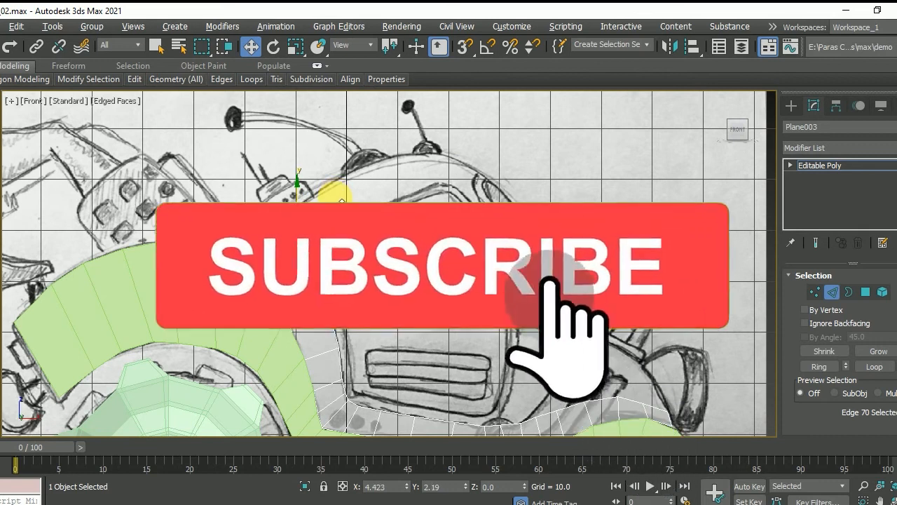
{"action": "scroll", "coordinate": [323, 191], "scroll_direction": "up", "scroll_amount": 3}
{"action": "left_click_drag", "start_coordinate": [300, 210], "coordinate": [495, 142], "text": "shift"}
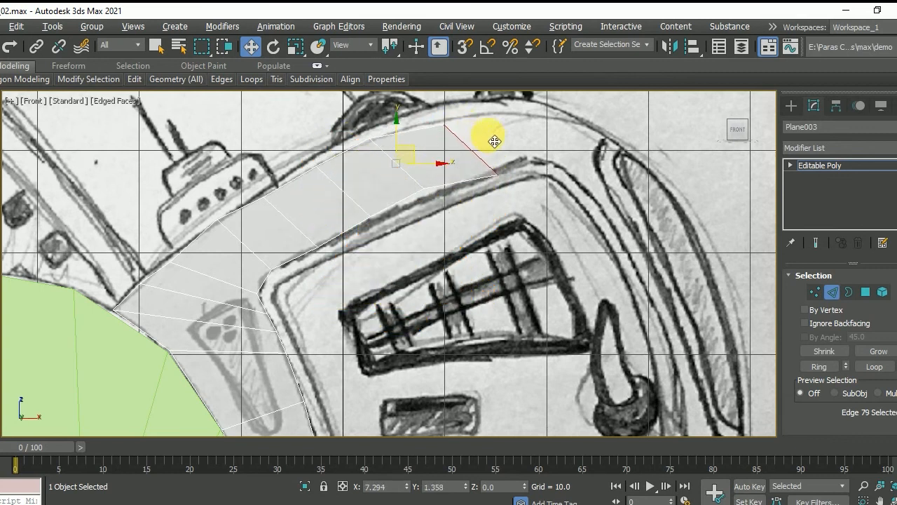
Move the new roof strip's vertices onto the sketched roof outline
{"action": "key", "text": "1"}
{"action": "left_click", "coordinate": [262, 196]}
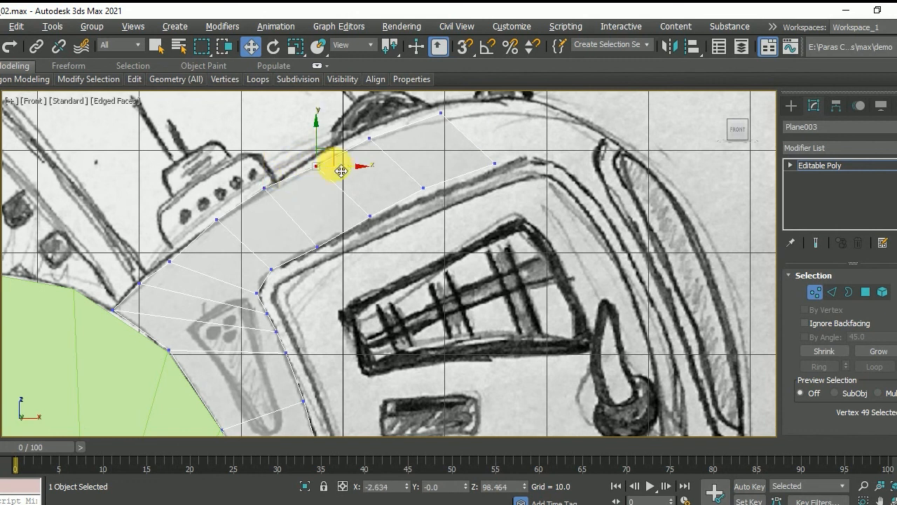
{"action": "left_click_drag", "start_coordinate": [369, 138], "coordinate": [375, 125]}
Extend the roof strip around the cabin's upper front curve, fitting each new segment's vertices to the sketch
{"action": "middle_click_drag", "start_coordinate": [512, 197], "coordinate": [495, 262]}
{"action": "key", "text": "2"}
{"action": "left_click_drag", "start_coordinate": [464, 182], "coordinate": [519, 171], "text": "shift"}
{"action": "key", "text": "1"}
{"action": "left_click_drag", "start_coordinate": [499, 138], "coordinate": [505, 145]}
{"action": "key", "text": "2"}
{"action": "left_click_drag", "start_coordinate": [519, 176], "coordinate": [549, 176], "text": "shift"}
{"action": "key", "text": "1"}
{"action": "left_click_drag", "start_coordinate": [532, 155], "coordinate": [549, 163]}
{"action": "scroll", "coordinate": [548, 163], "scroll_direction": "down", "scroll_amount": 2}
{"action": "middle_click_drag", "start_coordinate": [549, 163], "coordinate": [449, 160]}
Extend the strip in further segments down the cabin's front side until it reaches the hood line
{"action": "key", "text": "2"}
{"action": "left_click_drag", "start_coordinate": [455, 176], "coordinate": [532, 227], "text": "shift"}
{"action": "key", "text": "1"}
{"action": "key", "text": "1"}
{"action": "middle_click_drag", "start_coordinate": [474, 295], "coordinate": [456, 260]}
{"action": "key", "text": "2"}
{"action": "left_click_drag", "start_coordinate": [496, 196], "coordinate": [520, 240], "text": "shift"}
{"action": "left_click_drag", "start_coordinate": [522, 239], "coordinate": [553, 372], "text": "shift"}
Adjust the vertices of the cabin's front strip so both sides follow the sketched windshield pillar
{"action": "key", "text": "1"}
{"action": "left_click_drag", "start_coordinate": [500, 189], "coordinate": [501, 183]}
{"action": "left_click_drag", "start_coordinate": [541, 297], "coordinate": [548, 301]}
{"action": "left_click_drag", "start_coordinate": [518, 329], "coordinate": [509, 320]}
{"action": "left_click", "coordinate": [529, 404]}
{"action": "left_click_drag", "start_coordinate": [540, 387], "coordinate": [527, 357]}
{"action": "left_click", "coordinate": [478, 222]}
{"action": "left_click_drag", "start_coordinate": [461, 150], "coordinate": [462, 145]}
{"action": "middle_click_drag", "start_coordinate": [509, 216], "coordinate": [407, 52]}
{"action": "middle_click_drag", "start_coordinate": [442, 284], "coordinate": [457, 299]}
Create a plane about 6.4 by 5.3 with one segment each way below the front pillar strip and convert it to Editable Poly
{"action": "left_click", "coordinate": [791, 106]}
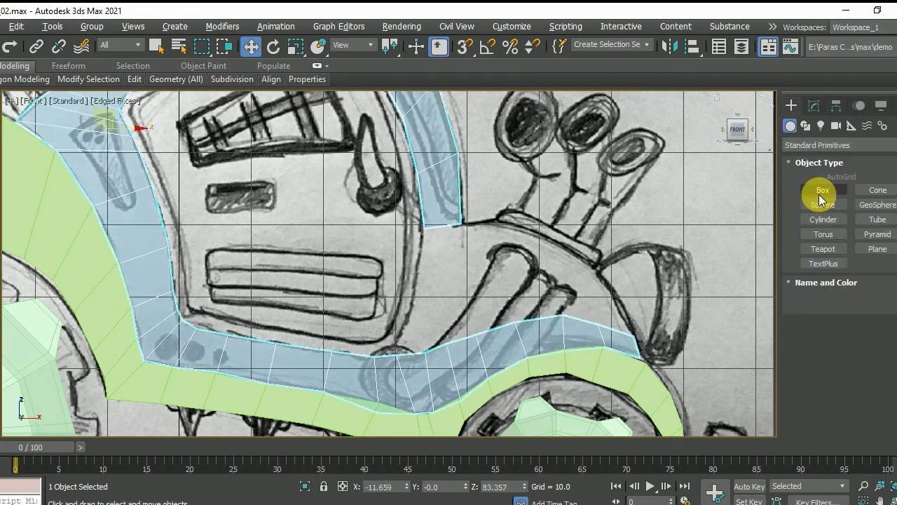
{"action": "left_click", "coordinate": [877, 249]}
{"action": "left_click_drag", "start_coordinate": [424, 242], "coordinate": [474, 301]}
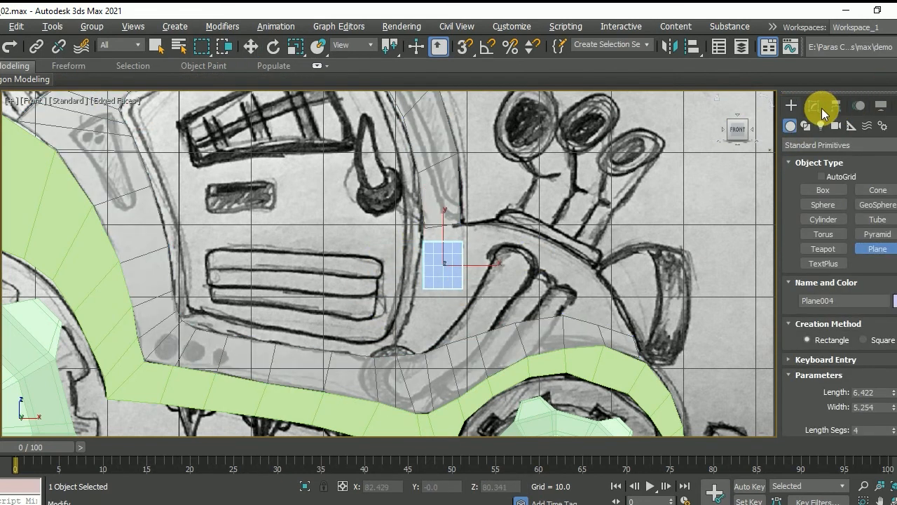
{"action": "left_click", "coordinate": [814, 105]}
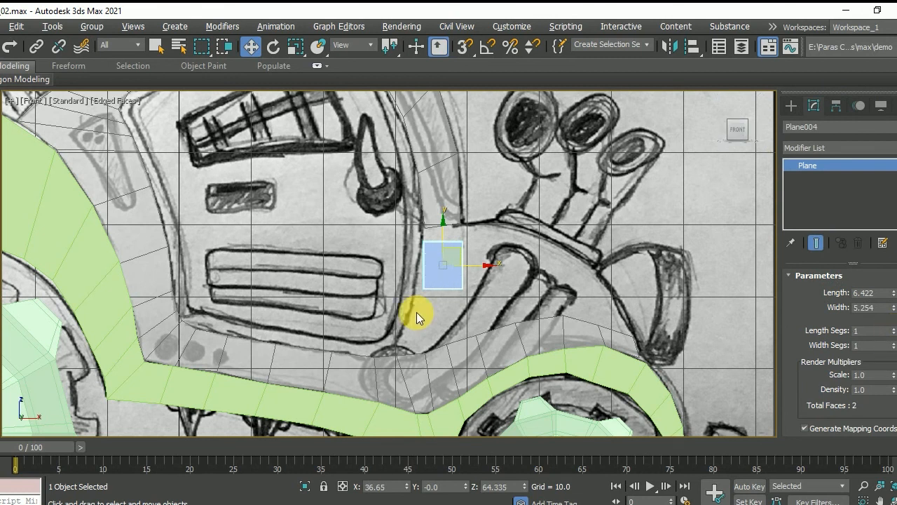
{"action": "right_click", "coordinate": [430, 263]}
{"action": "mouse_move", "coordinate": [534, 402]}
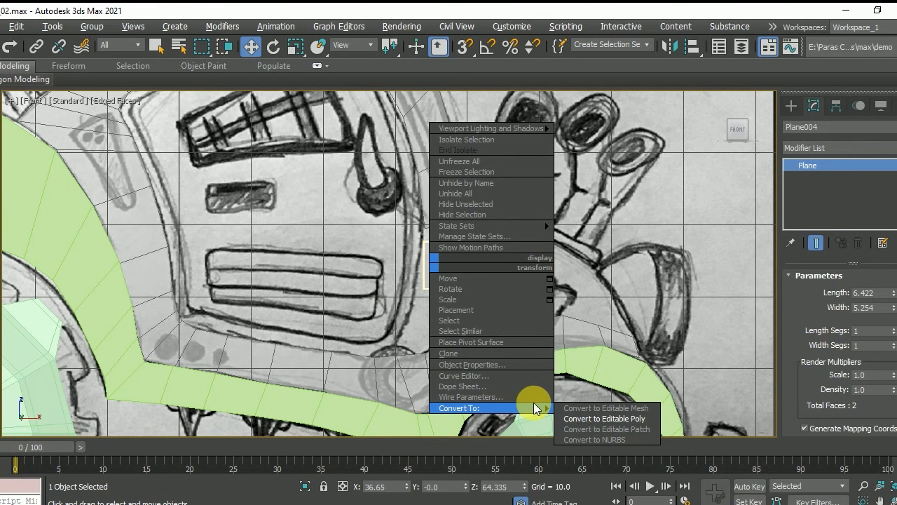
{"action": "left_click", "coordinate": [618, 420]}
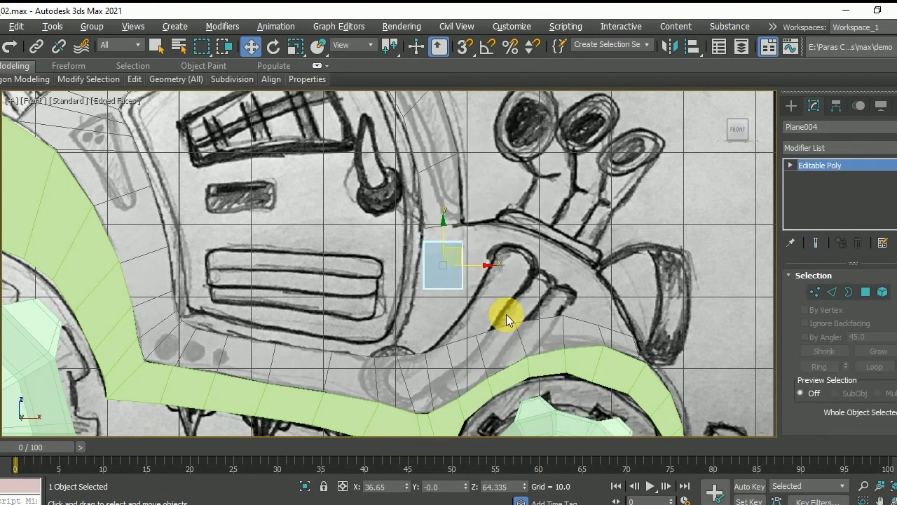
Slant the plane and extend its lower edge in two segments down the cabin's front outline to the body strip
{"action": "key", "text": "1"}
{"action": "left_click_drag", "start_coordinate": [423, 254], "coordinate": [476, 252]}
{"action": "middle_click_drag", "start_coordinate": [416, 328], "coordinate": [388, 315]}
{"action": "key", "text": "2"}
{"action": "left_click", "coordinate": [410, 260]}
{"action": "left_click_drag", "start_coordinate": [409, 249], "coordinate": [427, 297], "text": "shift"}
{"action": "left_click_drag", "start_coordinate": [399, 293], "coordinate": [400, 323], "text": "shift"}
{"action": "left_click_drag", "start_coordinate": [434, 326], "coordinate": [424, 327]}
{"action": "key", "text": "1"}
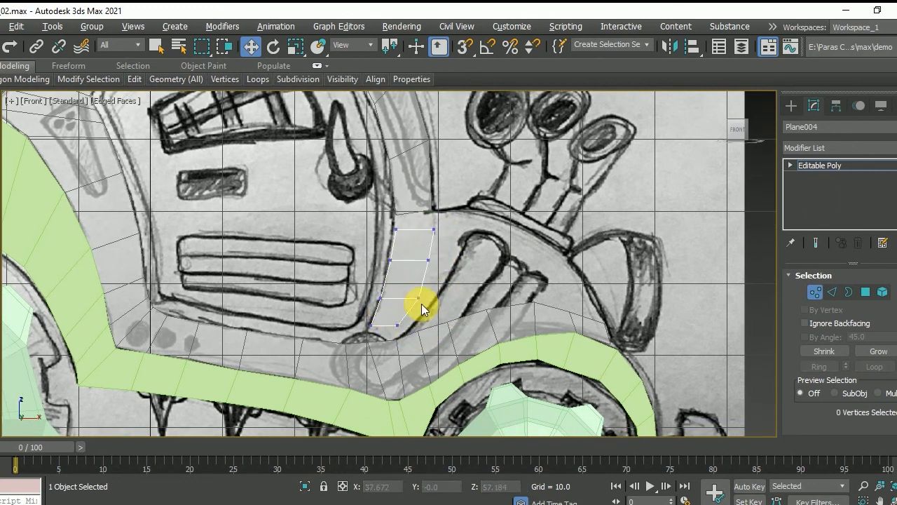
{"action": "left_click_drag", "start_coordinate": [451, 240], "coordinate": [445, 240]}
Extend the panel's three front side edges about 5 units toward the headlight
{"action": "key", "text": "2"}
{"action": "left_click", "coordinate": [429, 244]}
{"action": "left_click", "coordinate": [421, 285], "text": "ctrl"}
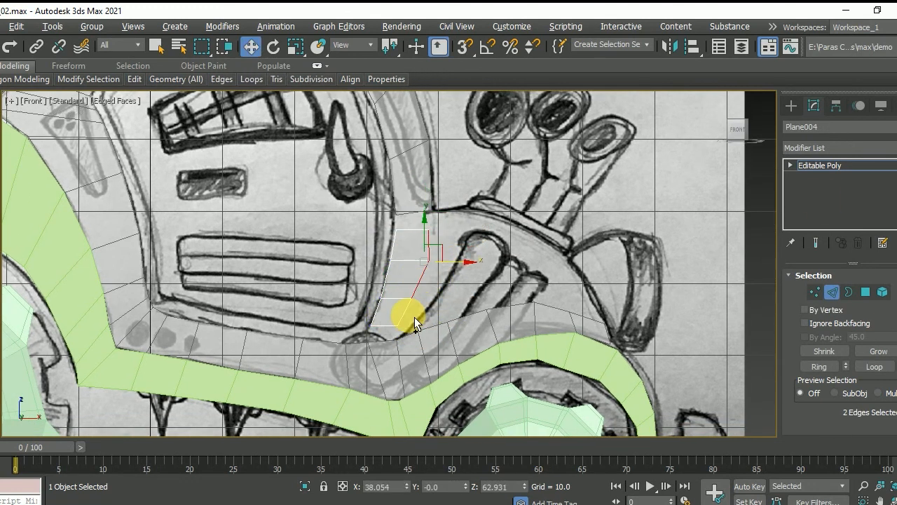
{"action": "left_click_drag", "start_coordinate": [443, 289], "coordinate": [481, 277], "text": "shift"}
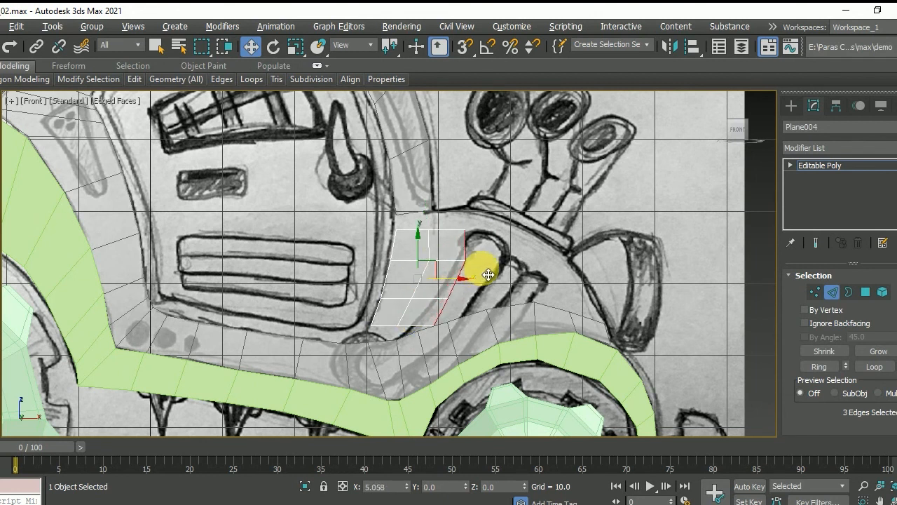
Move the vertices of the panel's new column upward and outward to follow the sketched hood and body strip
{"action": "key", "text": "1"}
{"action": "left_click_drag", "start_coordinate": [502, 228], "coordinate": [462, 251]}
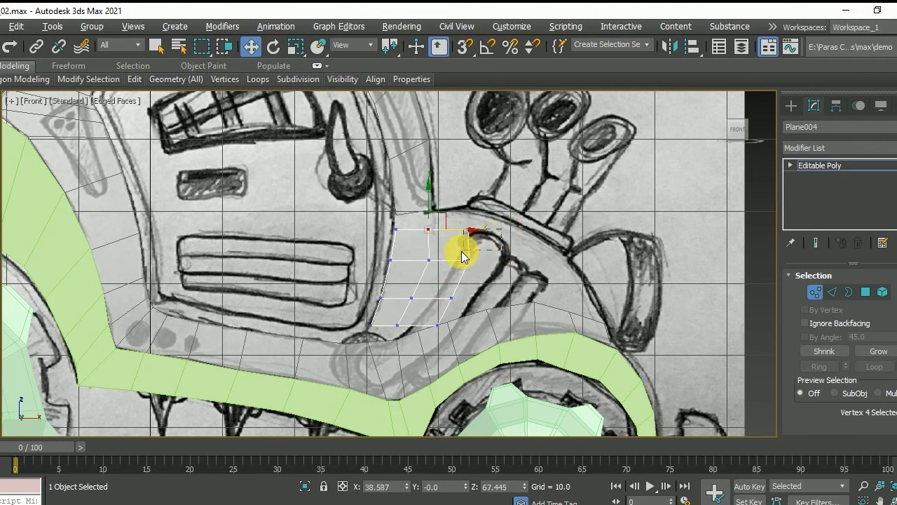
{"action": "left_click_drag", "start_coordinate": [490, 217], "coordinate": [434, 212]}
{"action": "left_click", "coordinate": [469, 260]}
{"action": "left_click_drag", "start_coordinate": [481, 244], "coordinate": [481, 237]}
{"action": "left_click_drag", "start_coordinate": [429, 260], "coordinate": [429, 253]}
{"action": "left_click_drag", "start_coordinate": [452, 298], "coordinate": [451, 290]}
{"action": "left_click_drag", "start_coordinate": [480, 292], "coordinate": [489, 297]}
{"action": "left_click", "coordinate": [441, 324]}
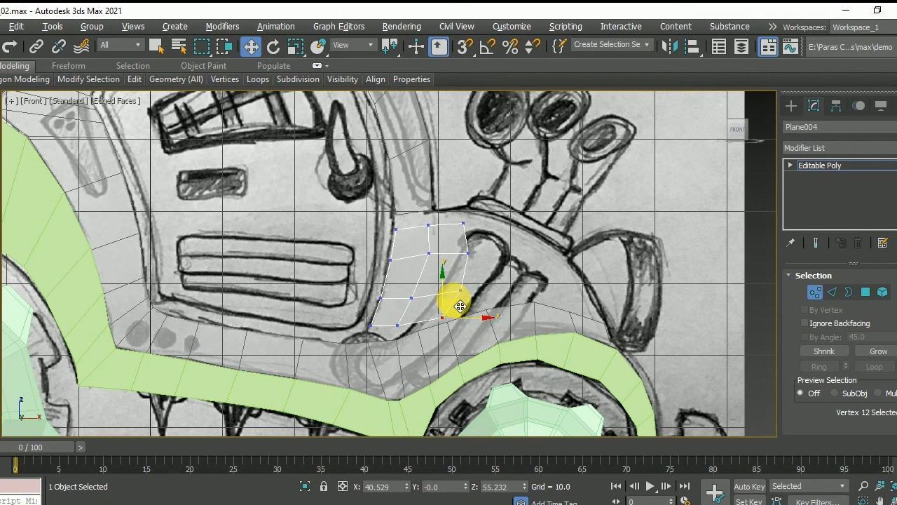
Fine-tune the panel's bottom vertices and the two upper vertices of its front column
{"action": "left_click", "coordinate": [397, 325]}
{"action": "left_click_drag", "start_coordinate": [419, 313], "coordinate": [423, 316]}
{"action": "left_click", "coordinate": [468, 254]}
{"action": "left_click_drag", "start_coordinate": [488, 255], "coordinate": [485, 256]}
{"action": "left_click", "coordinate": [463, 223]}
{"action": "left_click_drag", "start_coordinate": [488, 222], "coordinate": [490, 222]}
{"action": "left_click", "coordinate": [449, 315]}
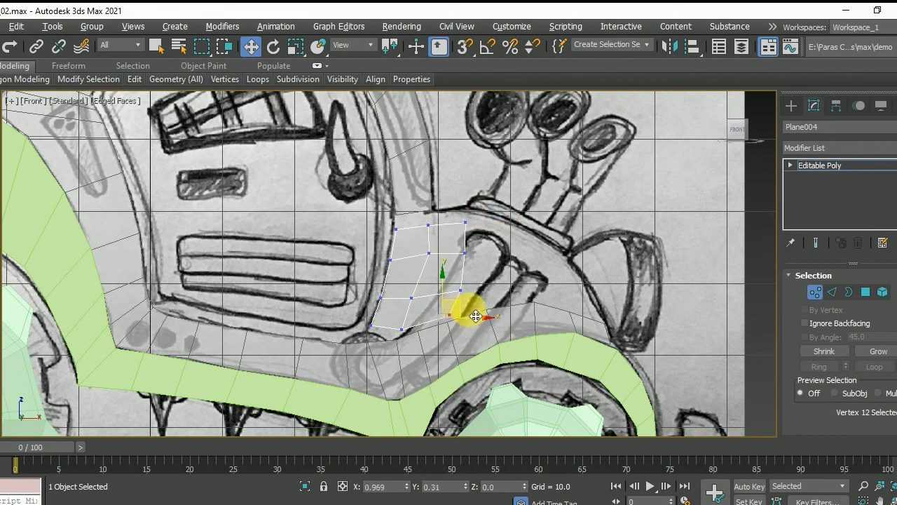
Extend the panel's open front edges by another column and lower its top vertices to the sketched hood curve
{"action": "key", "text": "3"}
{"action": "left_click_drag", "start_coordinate": [502, 276], "coordinate": [540, 279], "text": "shift"}
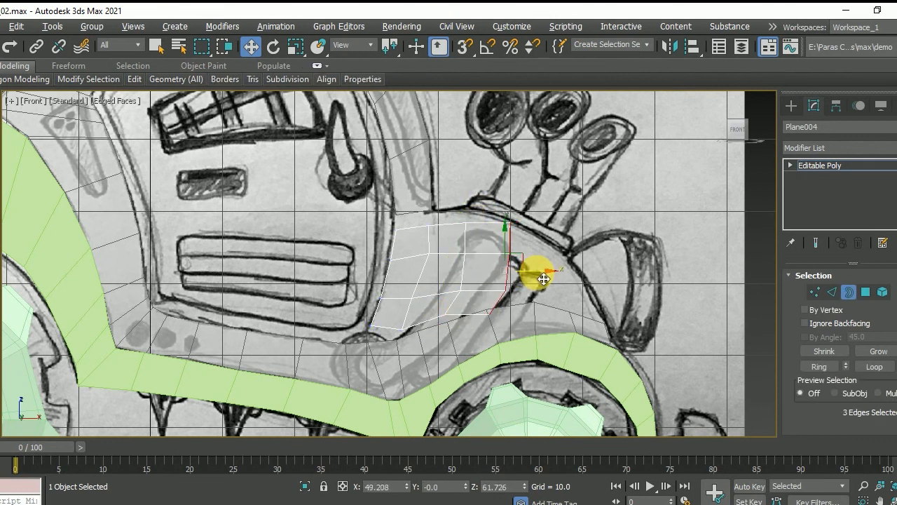
{"action": "key", "text": "1"}
{"action": "left_click_drag", "start_coordinate": [545, 218], "coordinate": [503, 259]}
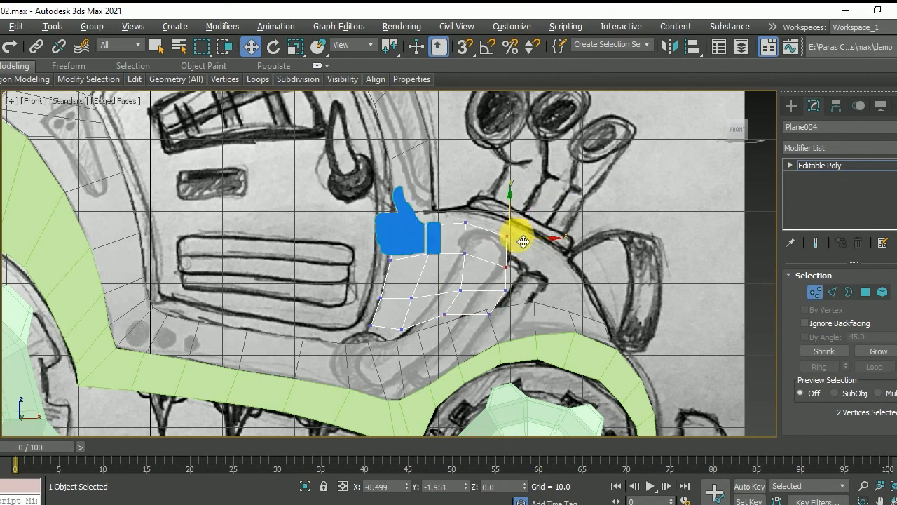
{"action": "left_click", "coordinate": [506, 290]}
{"action": "left_click_drag", "start_coordinate": [508, 292], "coordinate": [473, 321]}
{"action": "left_click", "coordinate": [403, 330]}
Extend the hood panel's front edges further toward the headlight and shape the new vertices
{"action": "key", "text": "2"}
{"action": "left_click_drag", "start_coordinate": [511, 238], "coordinate": [568, 229], "text": "shift"}
{"action": "key", "text": "1"}
{"action": "left_click_drag", "start_coordinate": [567, 308], "coordinate": [625, 290]}
{"action": "key", "text": "2"}
{"action": "key", "text": "1"}
{"action": "left_click_drag", "start_coordinate": [575, 271], "coordinate": [566, 270]}
Even out the hood panel's inner and lower vertices so its rows follow the hood curve and body strip
{"action": "left_click_drag", "start_coordinate": [568, 310], "coordinate": [544, 252]}
{"action": "left_click_drag", "start_coordinate": [513, 248], "coordinate": [515, 236]}
{"action": "left_click_drag", "start_coordinate": [509, 272], "coordinate": [509, 256]}
{"action": "left_click_drag", "start_coordinate": [544, 288], "coordinate": [544, 281]}
{"action": "left_click_drag", "start_coordinate": [492, 301], "coordinate": [461, 289]}
{"action": "left_click_drag", "start_coordinate": [544, 281], "coordinate": [571, 298]}
{"action": "left_click_drag", "start_coordinate": [571, 312], "coordinate": [595, 279]}
Extend the hood panel to its front end beside the headlight and fit the end vertices to the sketch
{"action": "key", "text": "2"}
{"action": "key", "text": "1"}
{"action": "left_click_drag", "start_coordinate": [607, 287], "coordinate": [588, 283]}
{"action": "left_click_drag", "start_coordinate": [609, 315], "coordinate": [608, 314]}
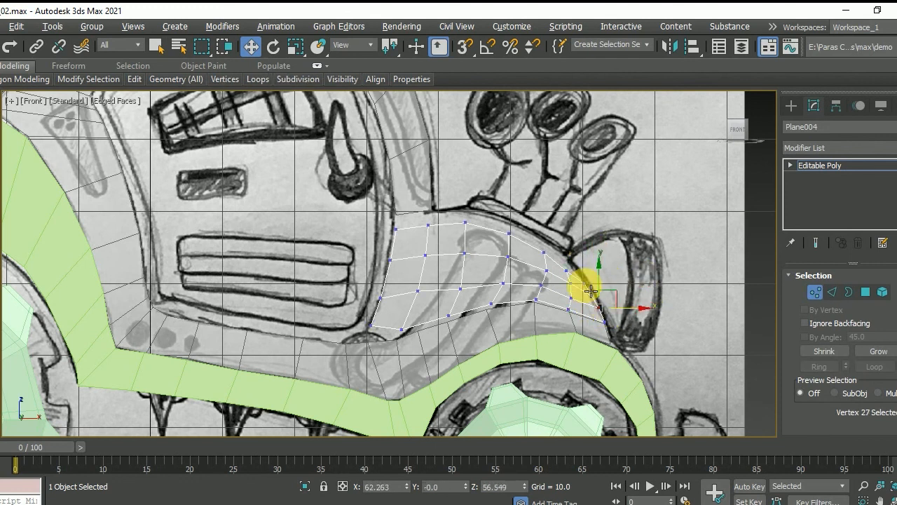
Extend the hood panel's five top edges upward onto the sketched hood outline
{"action": "scroll", "coordinate": [431, 239], "scroll_direction": "up", "scroll_amount": 3}
{"action": "middle_click_drag", "start_coordinate": [433, 238], "coordinate": [432, 264]}
{"action": "key", "text": "2"}
{"action": "left_click", "coordinate": [450, 242]}
{"action": "left_click", "coordinate": [504, 249], "text": "ctrl"}
{"action": "left_click", "coordinate": [561, 256], "text": "ctrl"}
{"action": "left_click", "coordinate": [602, 283], "text": "ctrl"}
{"action": "left_click", "coordinate": [628, 305], "text": "ctrl"}
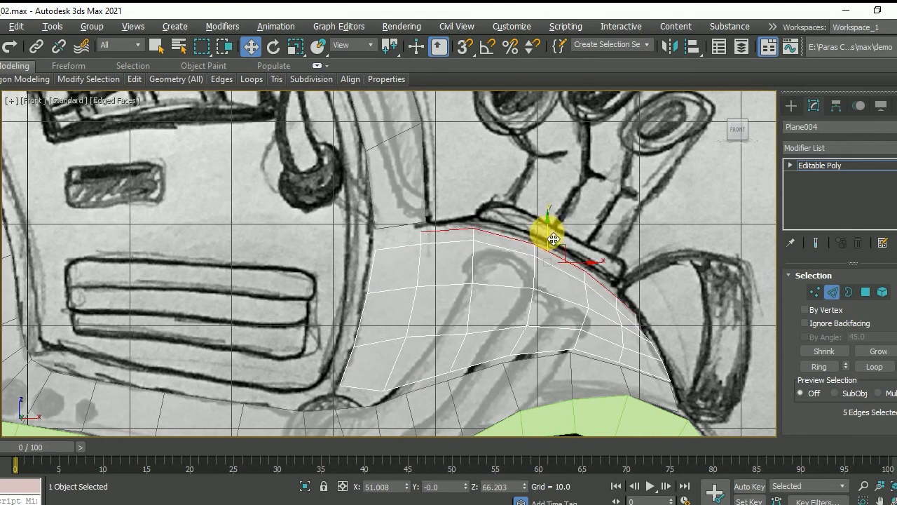
{"action": "left_click_drag", "start_coordinate": [553, 240], "coordinate": [553, 230]}
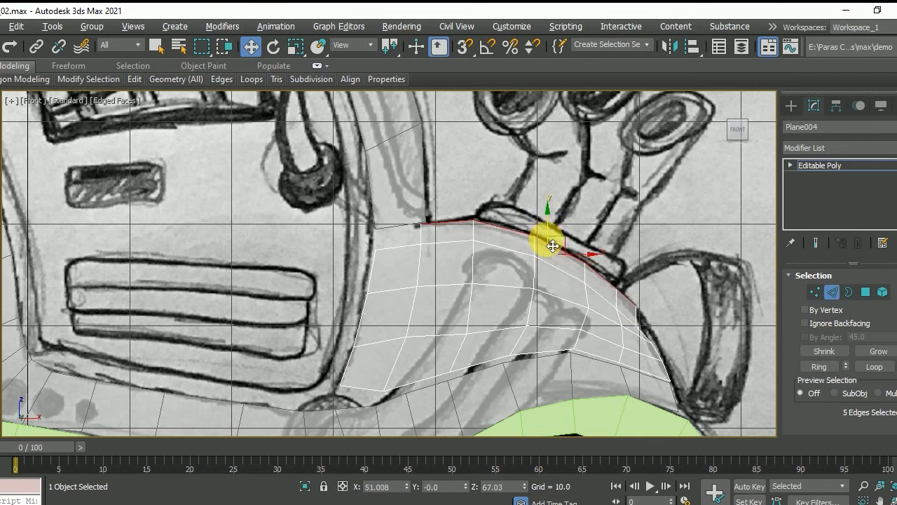
Adjust the hood panel's top-row vertices along the hood outline, from the front pillar to the headlight, and finish vertex editing
{"action": "key", "text": "1"}
{"action": "left_click", "coordinate": [471, 216]}
{"action": "left_click_drag", "start_coordinate": [474, 218], "coordinate": [461, 220]}
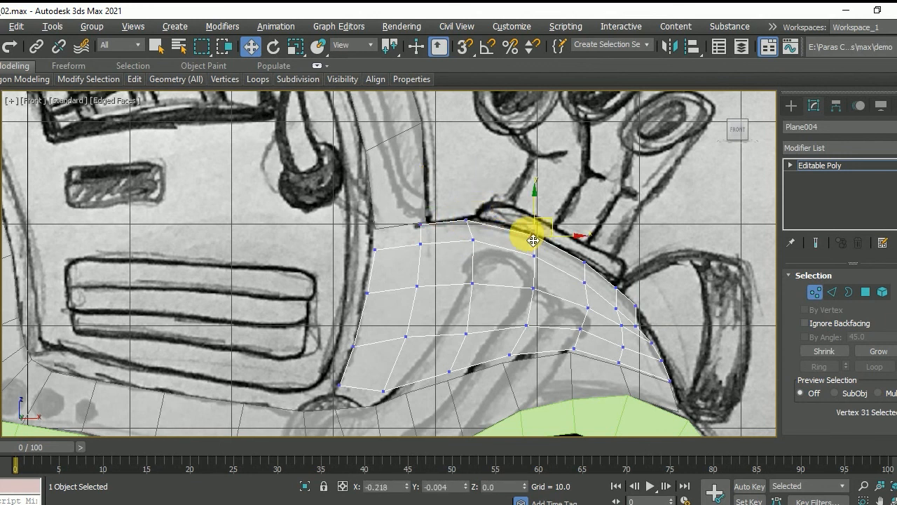
{"action": "left_click_drag", "start_coordinate": [590, 264], "coordinate": [581, 264]}
{"action": "mouse_move", "coordinate": [622, 291]}
{"action": "left_mouse_down"}
{"action": "mouse_move", "coordinate": [613, 290]}
{"action": "mouse_move", "coordinate": [651, 332]}
{"action": "left_mouse_up"}
{"action": "left_click_drag", "start_coordinate": [658, 345], "coordinate": [664, 348]}
{"action": "mouse_move", "coordinate": [365, 310]}
{"action": "middle_mouse_down"}
{"action": "mouse_move", "coordinate": [393, 292]}
{"action": "mouse_move", "coordinate": [415, 232]}
{"action": "middle_mouse_up"}
{"action": "left_click_drag", "start_coordinate": [395, 314], "coordinate": [393, 323]}
{"action": "scroll", "coordinate": [468, 273], "scroll_direction": "up", "scroll_amount": 2}
{"action": "middle_click_drag", "start_coordinate": [468, 273], "coordinate": [456, 323]}
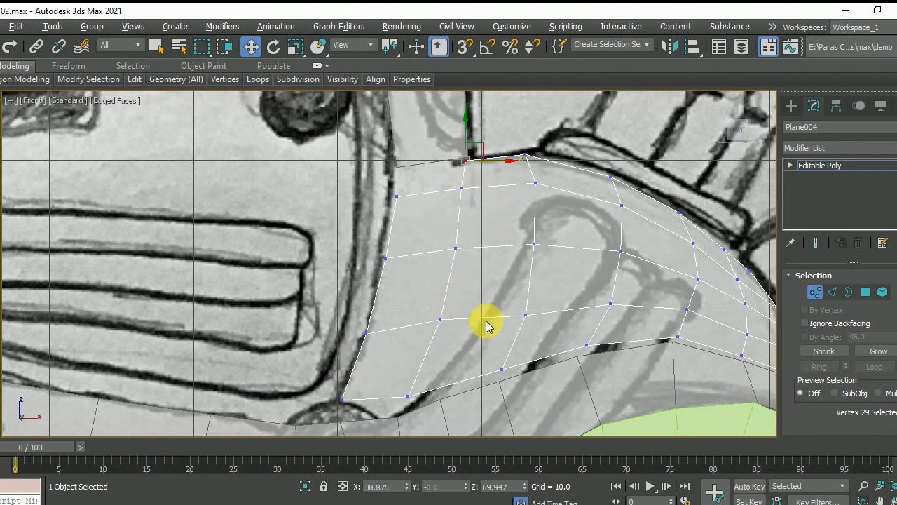
{"action": "scroll", "coordinate": [478, 317], "scroll_direction": "down", "scroll_amount": 3}
{"action": "left_click", "coordinate": [845, 164]}
{"action": "middle_click_drag", "start_coordinate": [456, 273], "coordinate": [441, 259]}
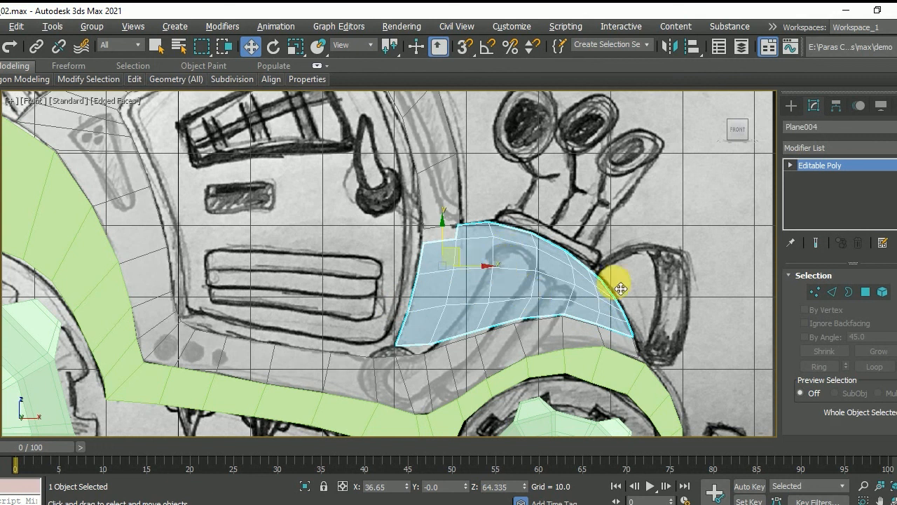
Attach the cabin and body strip mesh to the hood panel
{"action": "scroll", "coordinate": [813, 364], "scroll_direction": "down", "scroll_amount": 10}
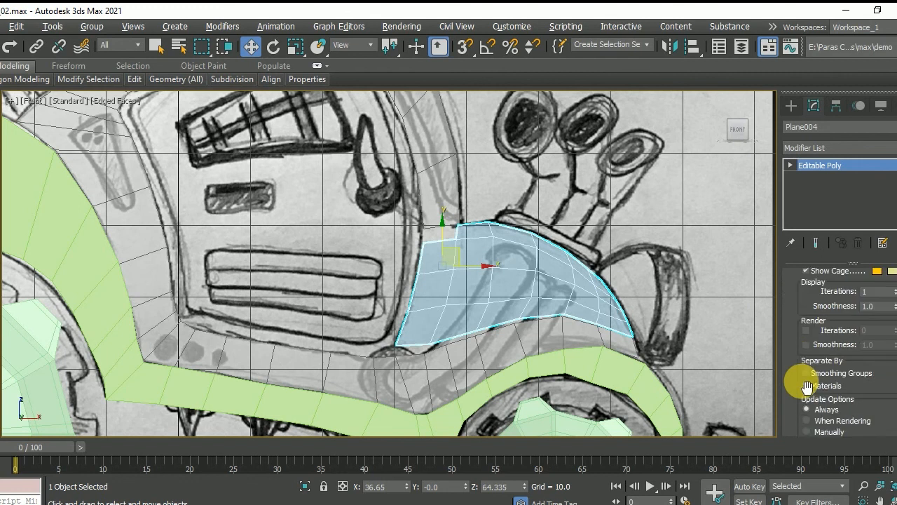
{"action": "scroll", "coordinate": [807, 386], "scroll_direction": "down", "scroll_amount": 3}
{"action": "scroll", "coordinate": [799, 392], "scroll_direction": "up", "scroll_amount": 5}
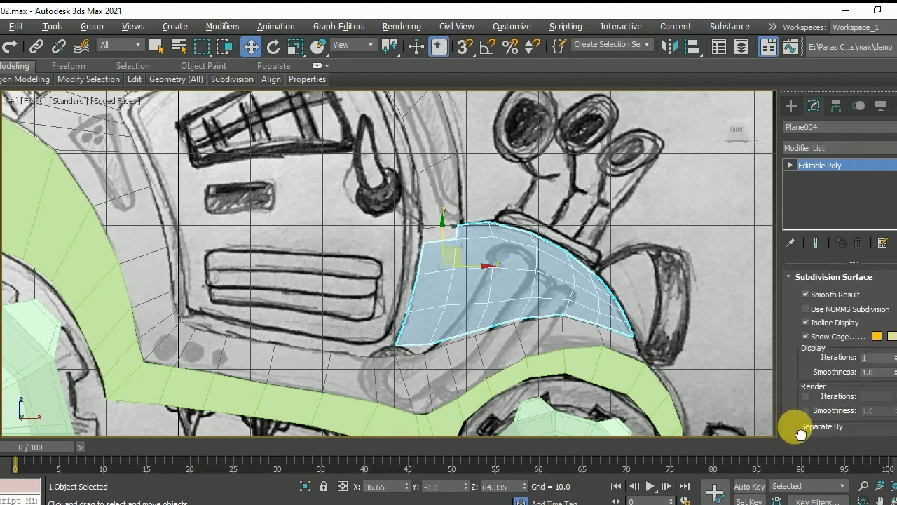
{"action": "left_click", "coordinate": [790, 301]}
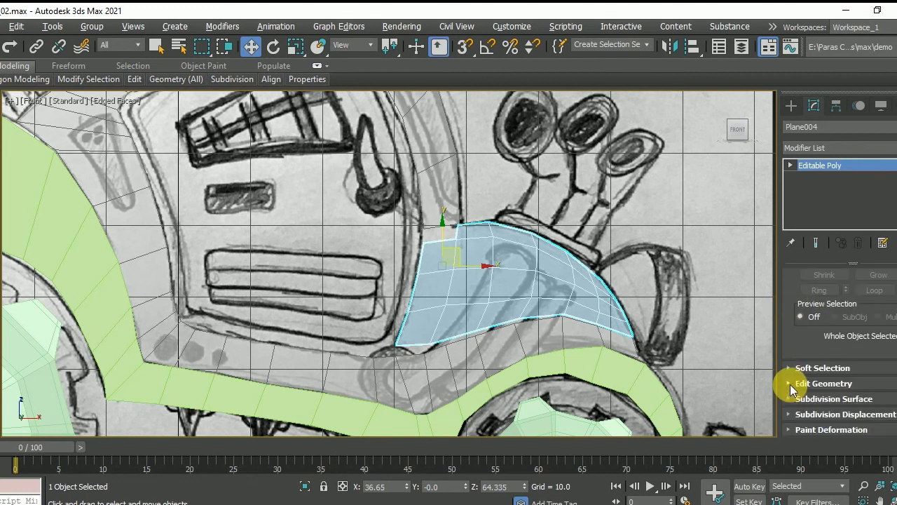
{"action": "left_click", "coordinate": [797, 326]}
{"action": "left_click", "coordinate": [818, 300]}
{"action": "left_click", "coordinate": [450, 209]}
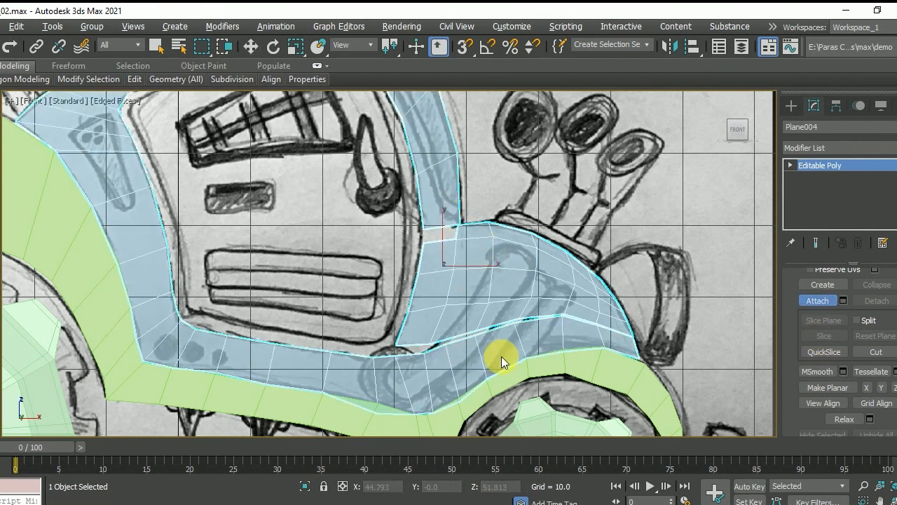
Weld the two overlapping vertex pairs where the front pillar's lower end meets the hood's top edge
{"action": "left_click", "coordinate": [790, 165]}
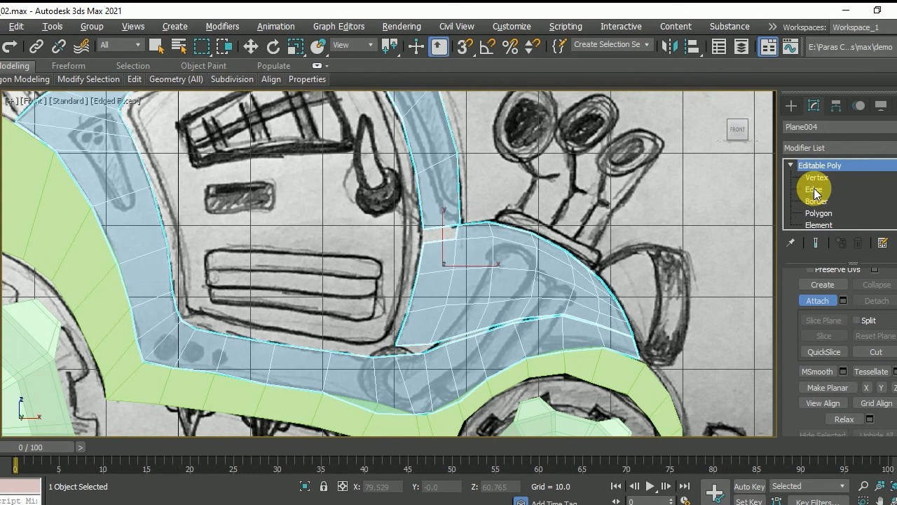
{"action": "left_click", "coordinate": [813, 189]}
{"action": "scroll", "coordinate": [440, 237], "scroll_direction": "up", "scroll_amount": 3}
{"action": "left_click", "coordinate": [446, 248]}
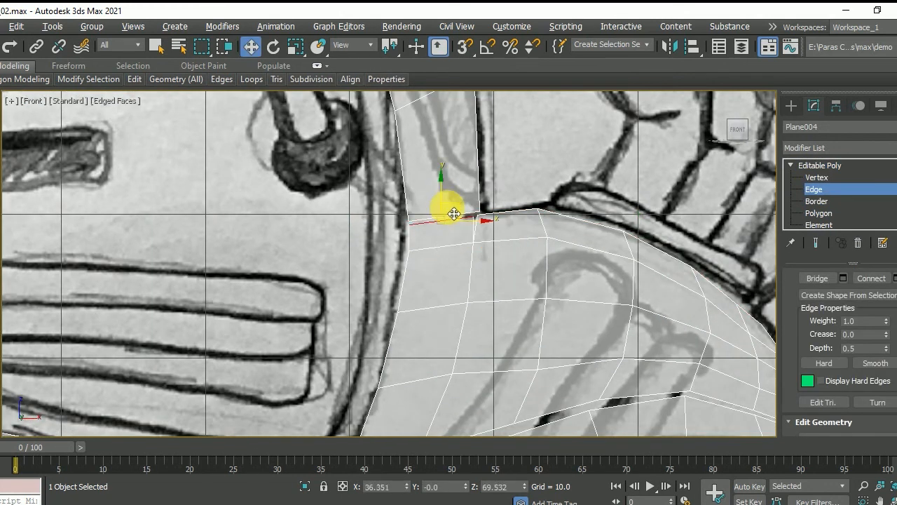
{"action": "key", "text": "1"}
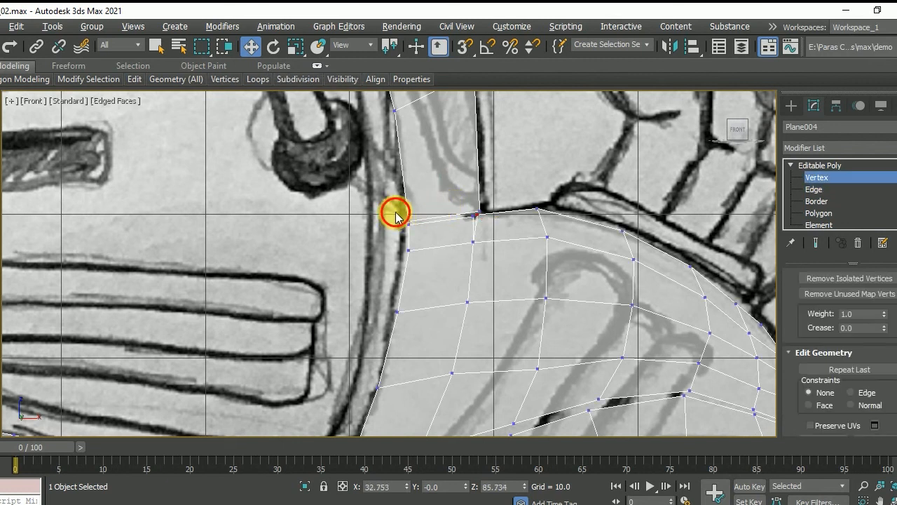
{"action": "scroll", "coordinate": [859, 350], "scroll_direction": "down", "scroll_amount": 5}
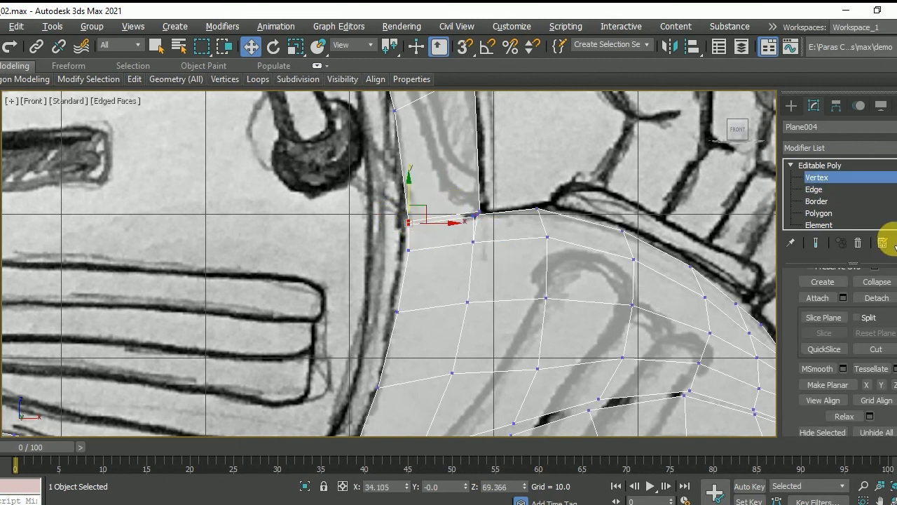
{"action": "left_click_drag", "start_coordinate": [801, 321], "coordinate": [801, 218]}
{"action": "scroll", "coordinate": [837, 316], "scroll_direction": "down", "scroll_amount": 6}
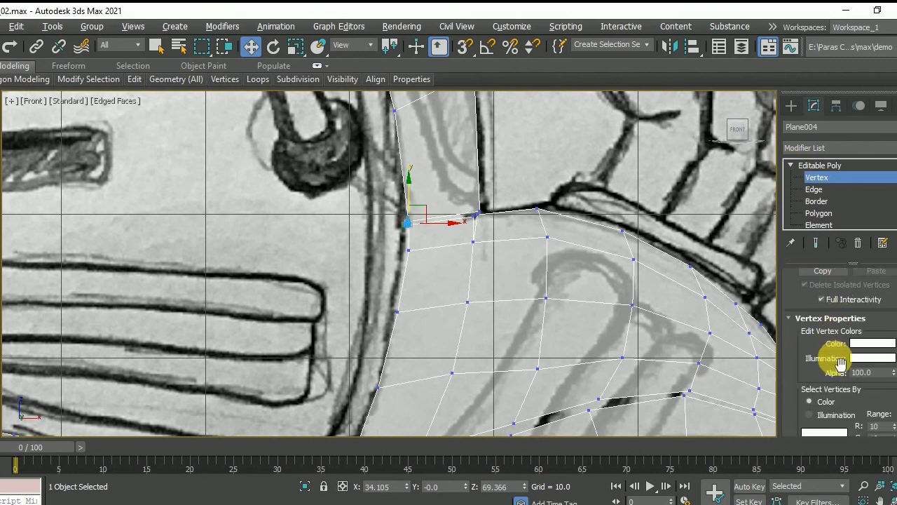
{"action": "scroll", "coordinate": [835, 355], "scroll_direction": "up", "scroll_amount": 6}
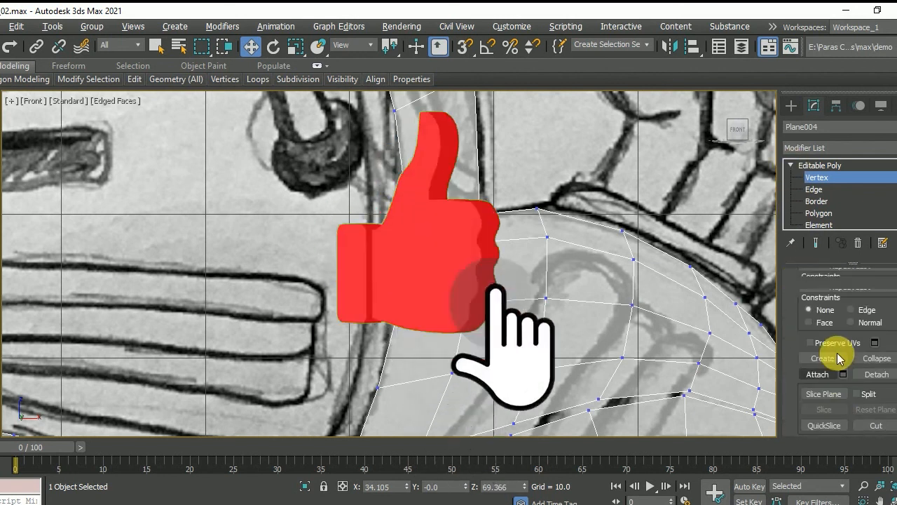
{"action": "scroll", "coordinate": [800, 307], "scroll_direction": "up", "scroll_amount": 4}
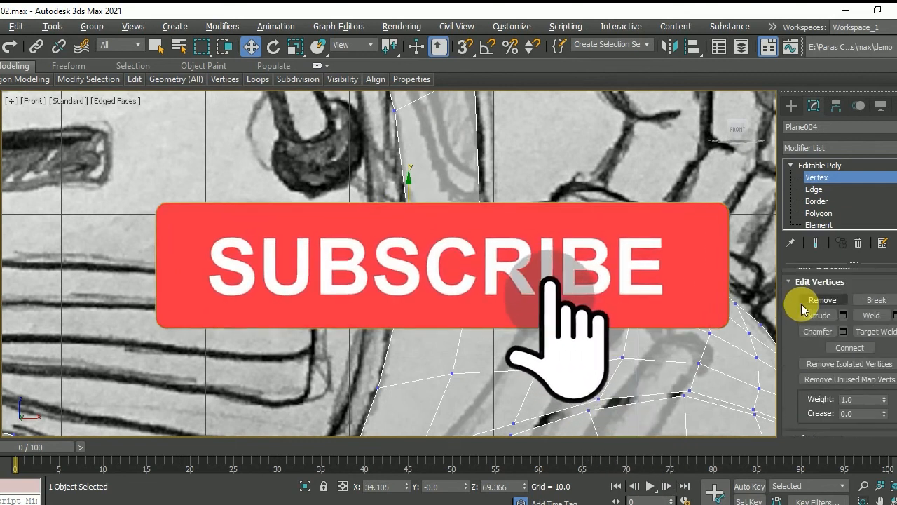
{"action": "left_click", "coordinate": [891, 314]}
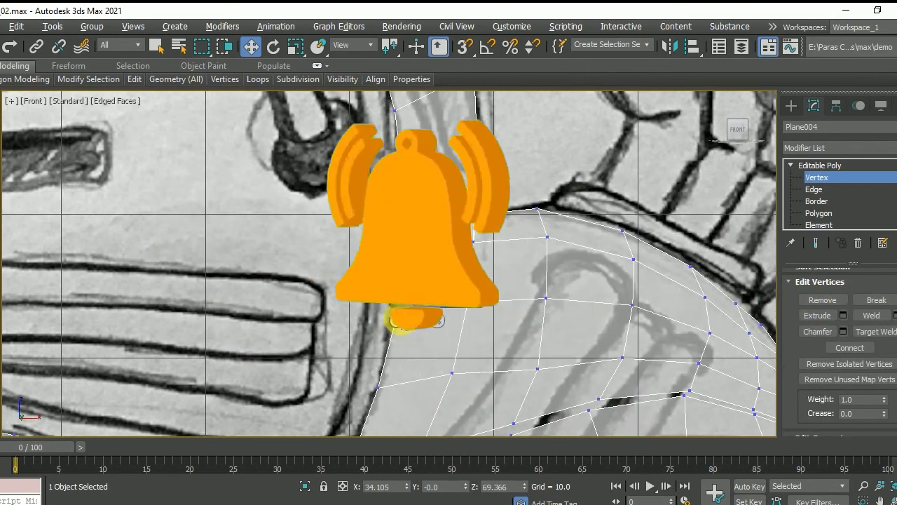
{"action": "left_click", "coordinate": [476, 215]}
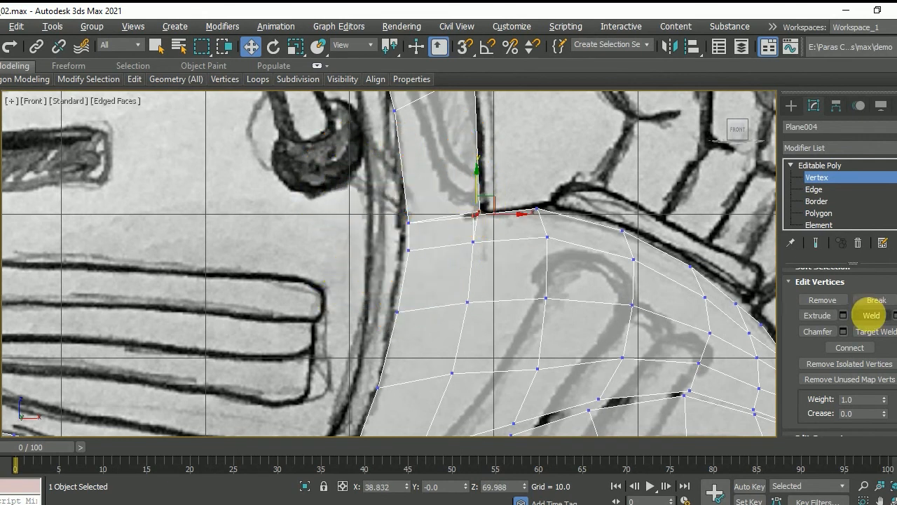
{"action": "left_click", "coordinate": [880, 318]}
Weld the hood's lower rear corner vertex to the body strip vertex beneath it, raising the weld threshold until they merge
{"action": "middle_click_drag", "start_coordinate": [560, 328], "coordinate": [558, 250]}
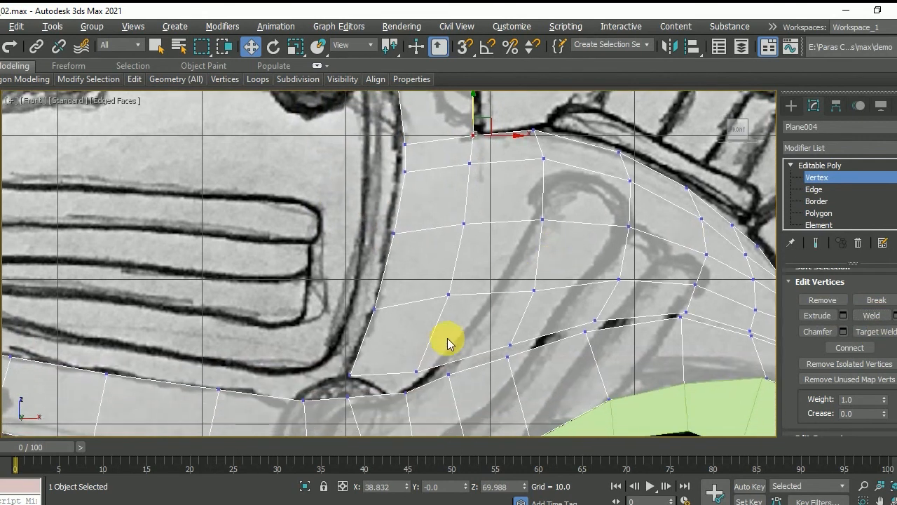
{"action": "middle_click_drag", "start_coordinate": [448, 346], "coordinate": [455, 268]}
{"action": "left_click_drag", "start_coordinate": [345, 278], "coordinate": [360, 314]}
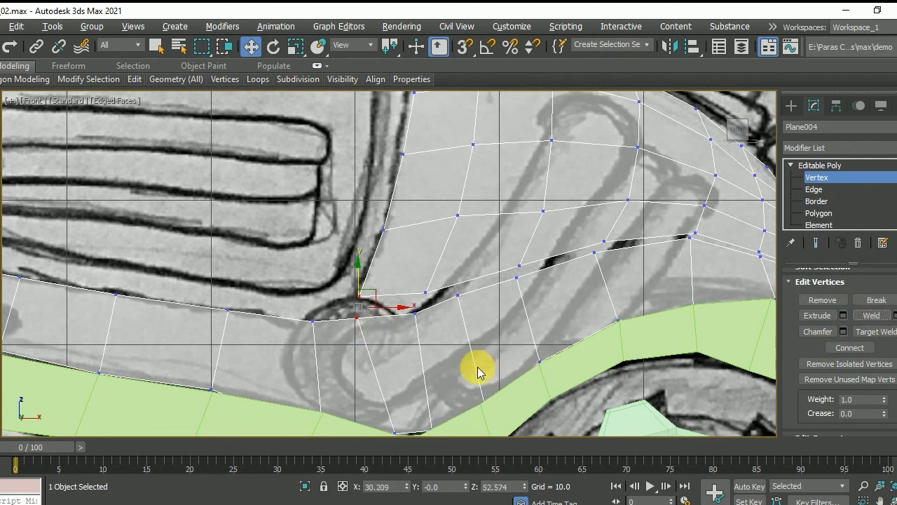
{"action": "left_click", "coordinate": [893, 318]}
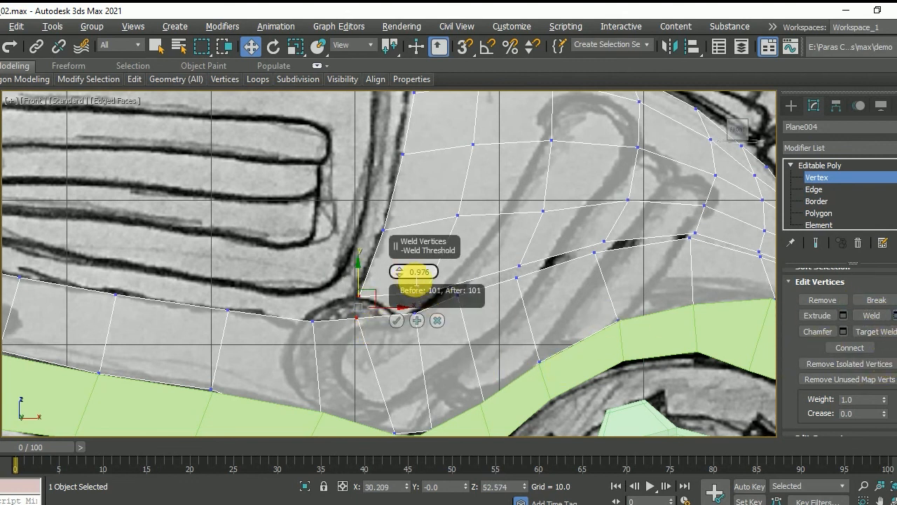
{"action": "left_click_drag", "start_coordinate": [399, 272], "coordinate": [396, 246]}
{"action": "left_click", "coordinate": [397, 320]}
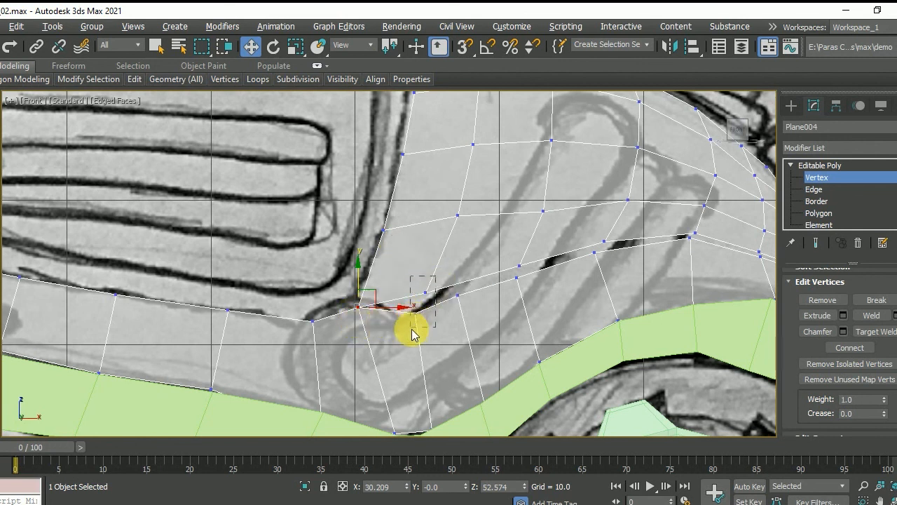
Weld the next three vertex pairs along the seam between the hood panel and the body strip, working forward from the rear corner
{"action": "left_click", "coordinate": [875, 319]}
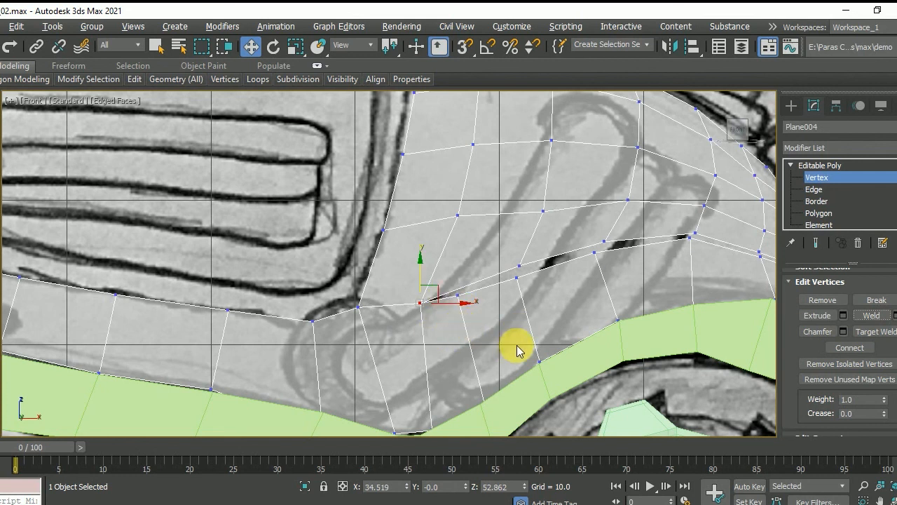
{"action": "middle_click_drag", "start_coordinate": [516, 346], "coordinate": [488, 349]}
{"action": "left_click_drag", "start_coordinate": [470, 263], "coordinate": [531, 322]}
{"action": "left_click", "coordinate": [879, 314]}
{"action": "middle_click_drag", "start_coordinate": [604, 296], "coordinate": [575, 304]}
{"action": "left_click_drag", "start_coordinate": [519, 245], "coordinate": [553, 290]}
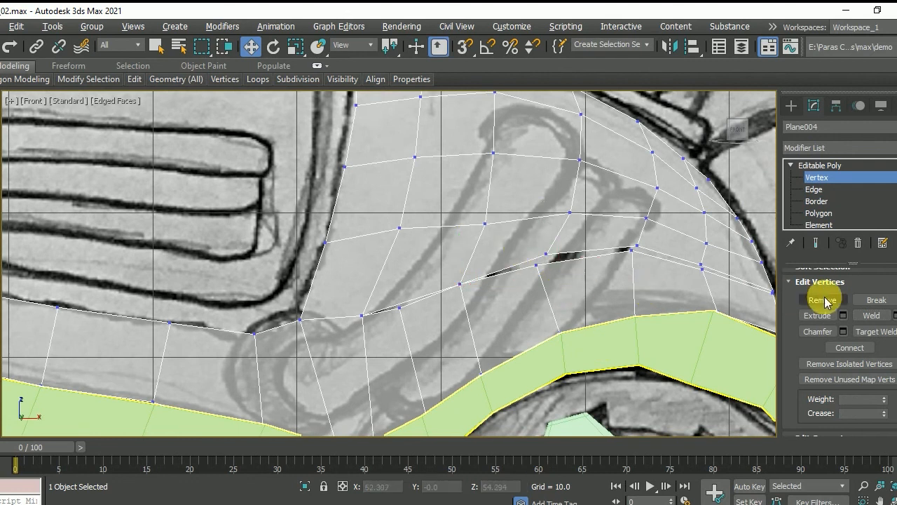
{"action": "left_click", "coordinate": [876, 316]}
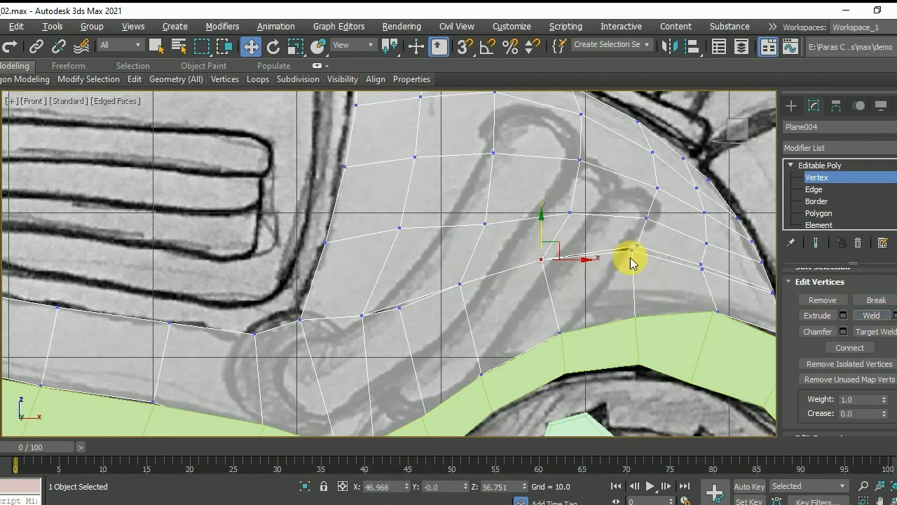
Weld the last three vertex pairs of the hood and body strip seam, up to the front end beside the headlight
{"action": "left_click_drag", "start_coordinate": [643, 267], "coordinate": [643, 267]}
{"action": "left_click", "coordinate": [871, 315]}
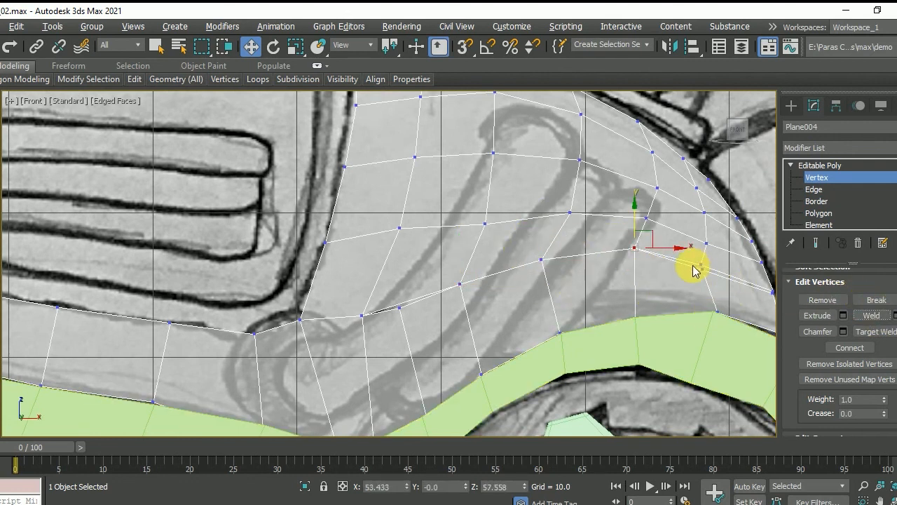
{"action": "left_click_drag", "start_coordinate": [715, 257], "coordinate": [716, 258]}
{"action": "left_click", "coordinate": [875, 316]}
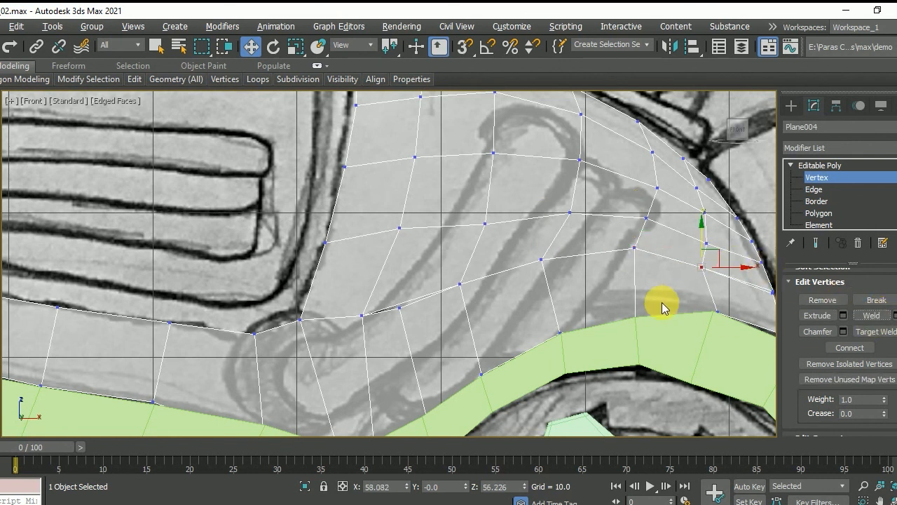
{"action": "middle_click_drag", "start_coordinate": [652, 300], "coordinate": [617, 302]}
{"action": "left_click_drag", "start_coordinate": [736, 301], "coordinate": [747, 287]}
{"action": "left_click", "coordinate": [869, 315]}
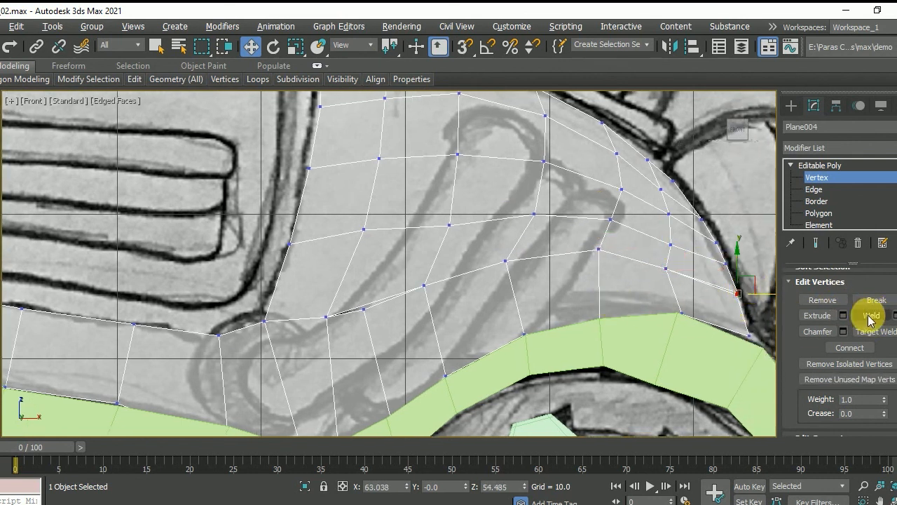
Reposition the hood's lower interior vertices and the welded seam vertices above the front wheel arch to even out the mesh
{"action": "scroll", "coordinate": [624, 279], "scroll_direction": "down", "scroll_amount": 4}
{"action": "scroll", "coordinate": [617, 273], "scroll_direction": "up", "scroll_amount": 2}
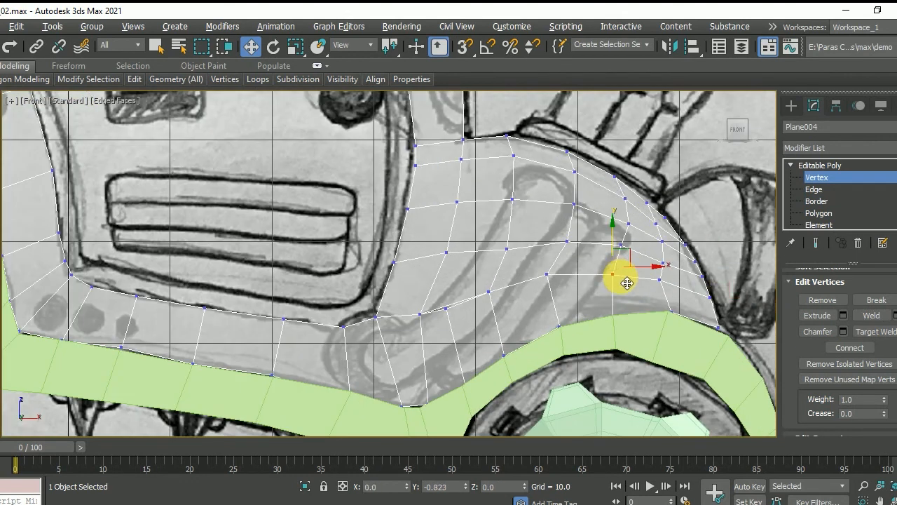
{"action": "left_click_drag", "start_coordinate": [654, 283], "coordinate": [654, 259]}
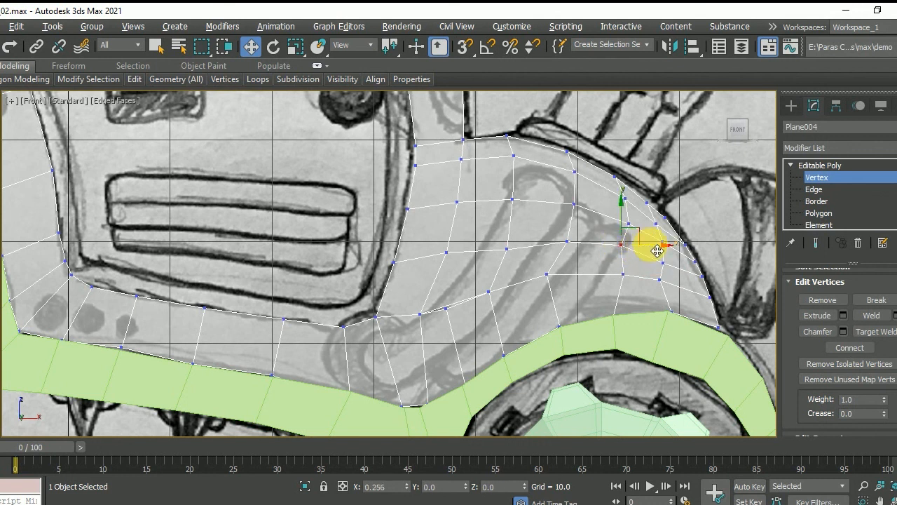
{"action": "left_click_drag", "start_coordinate": [657, 252], "coordinate": [658, 252]}
{"action": "left_click", "coordinate": [661, 280]}
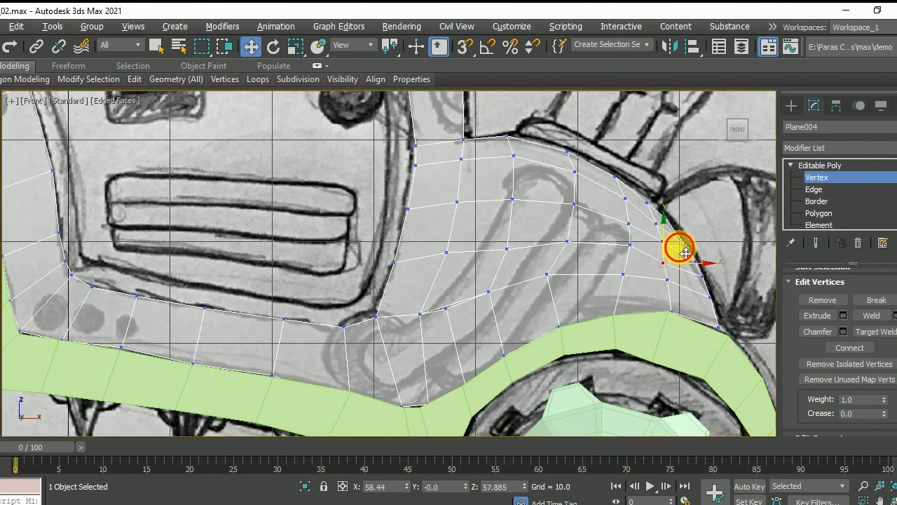
{"action": "left_click_drag", "start_coordinate": [687, 250], "coordinate": [687, 250]}
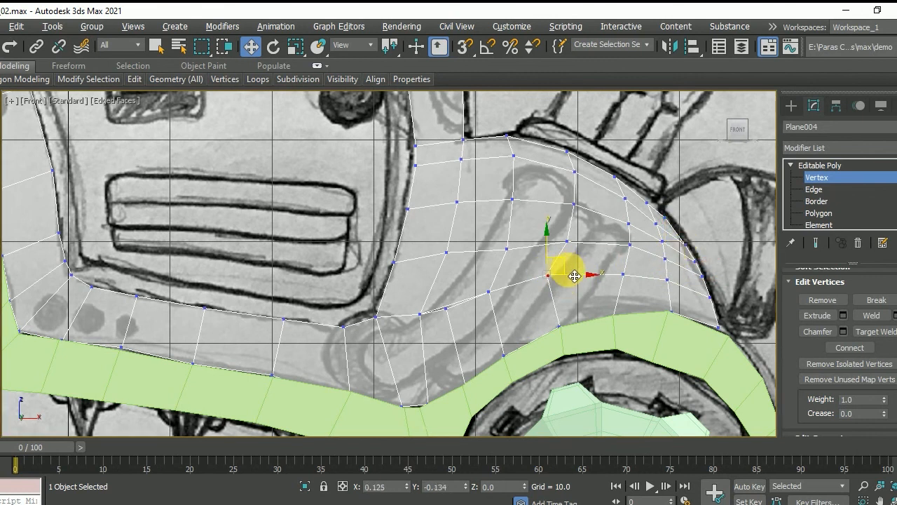
{"action": "left_click_drag", "start_coordinate": [586, 275], "coordinate": [587, 275]}
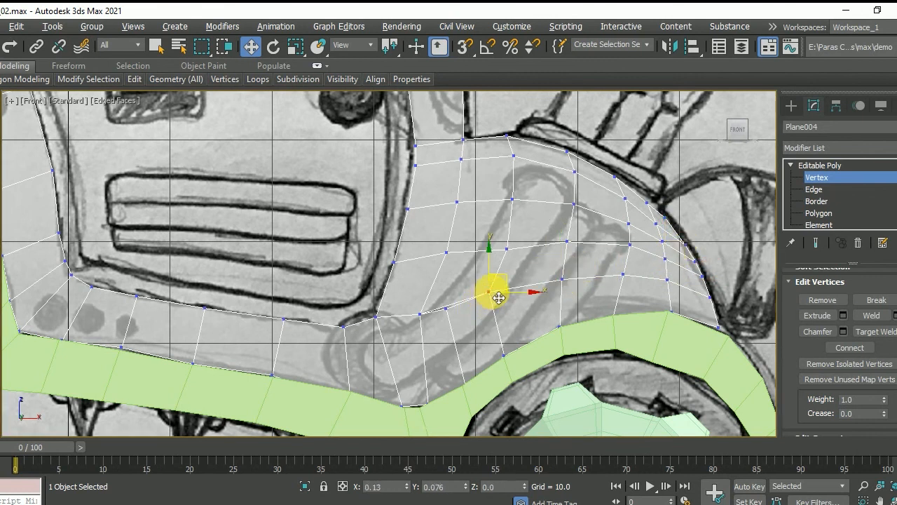
{"action": "left_click_drag", "start_coordinate": [508, 298], "coordinate": [507, 296]}
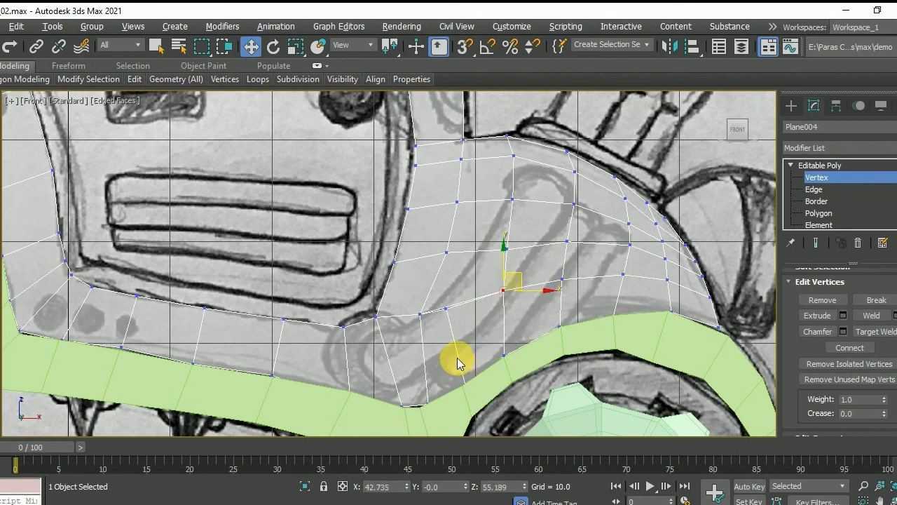
Remove the surplus vertical edge in the body strip behind the front wheel arch and shift the neighbouring seam vertex forward
{"action": "key", "text": "2"}
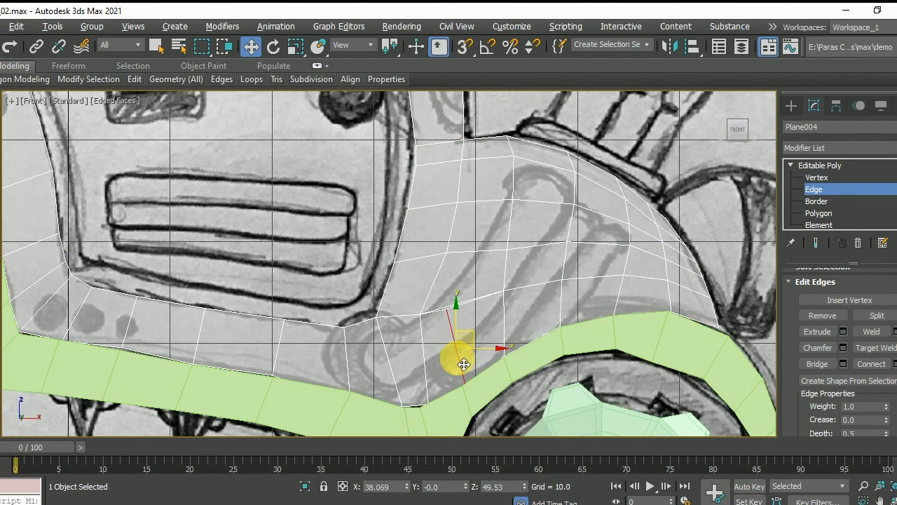
{"action": "key", "text": "BackSpace"}
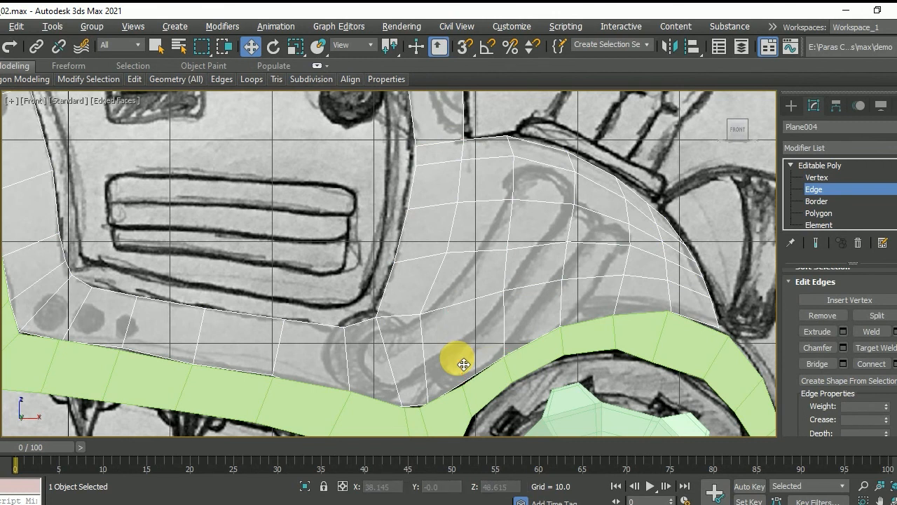
{"action": "key", "text": "1"}
{"action": "left_click", "coordinate": [420, 314]}
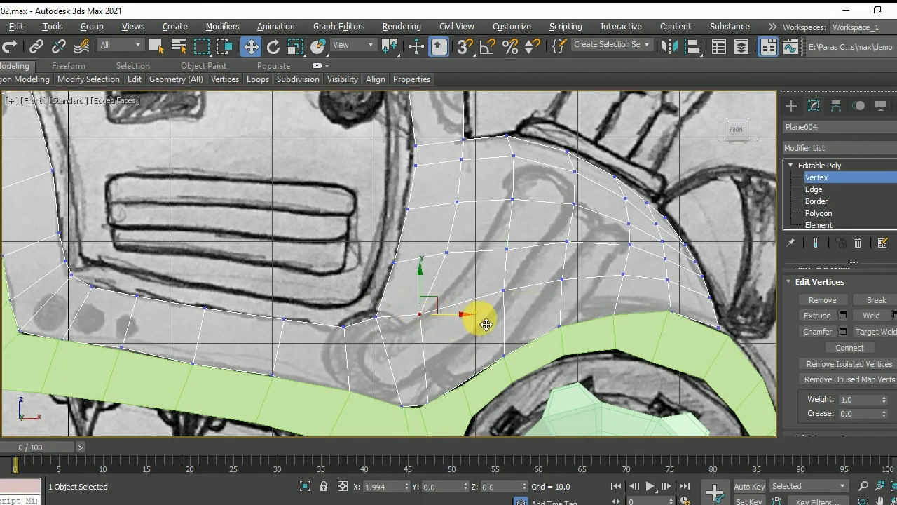
{"action": "left_click_drag", "start_coordinate": [480, 324], "coordinate": [481, 325]}
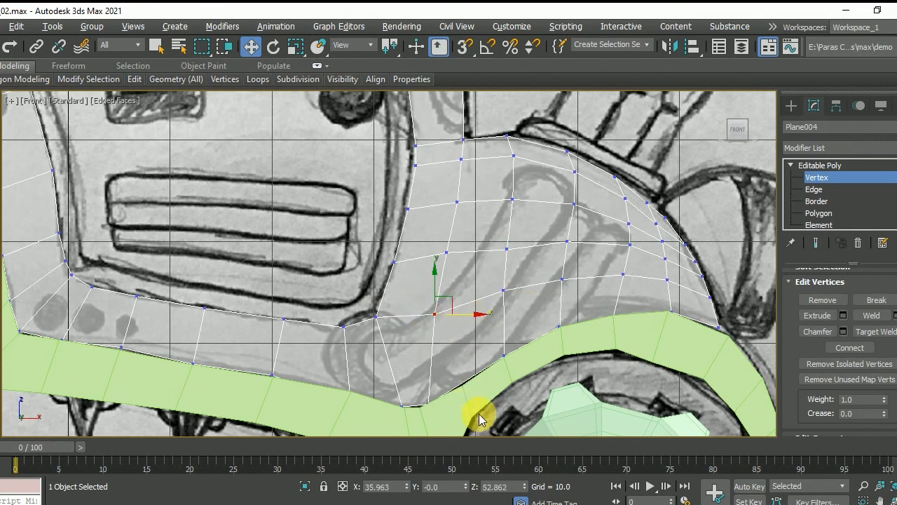
Adjust the body strip's lowest vertex and the hood's middle vertices to space the edge columns evenly
{"action": "middle_click_drag", "start_coordinate": [471, 351], "coordinate": [486, 285]}
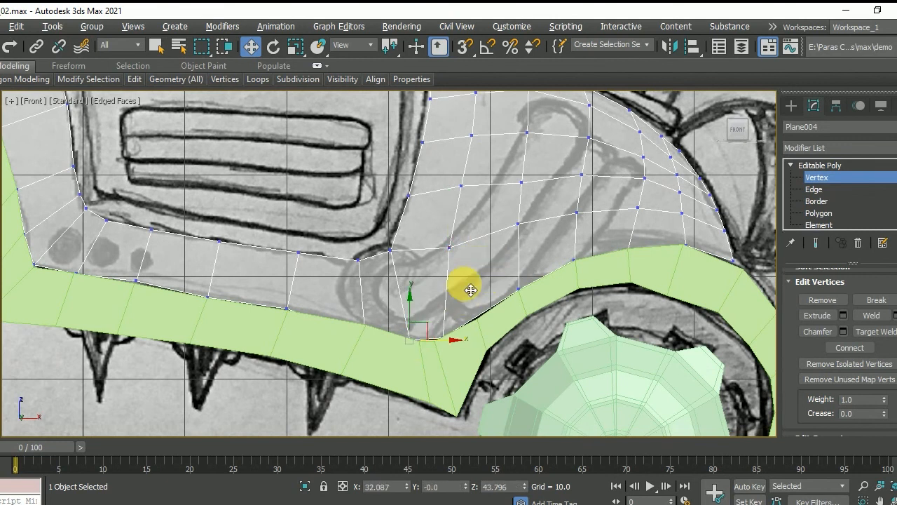
{"action": "middle_click_drag", "start_coordinate": [515, 214], "coordinate": [501, 265]}
{"action": "left_click_drag", "start_coordinate": [529, 278], "coordinate": [532, 277]}
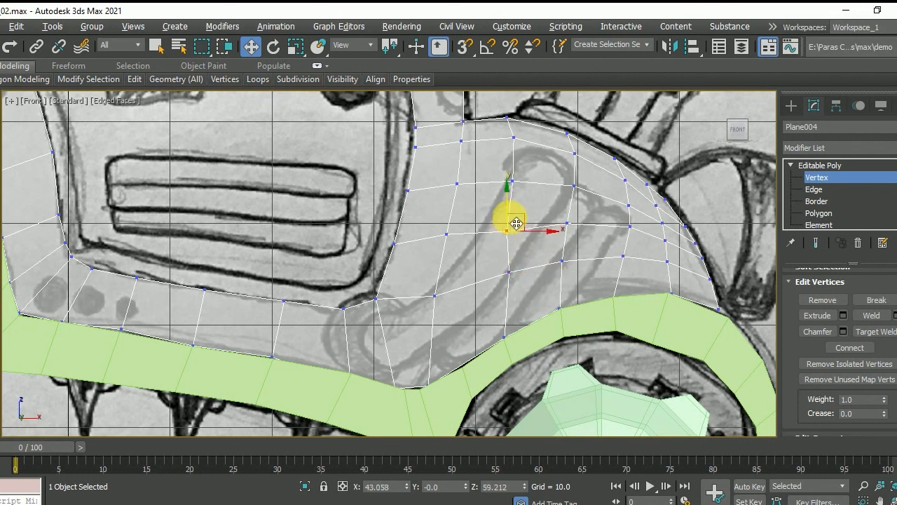
{"action": "left_click_drag", "start_coordinate": [515, 210], "coordinate": [544, 229]}
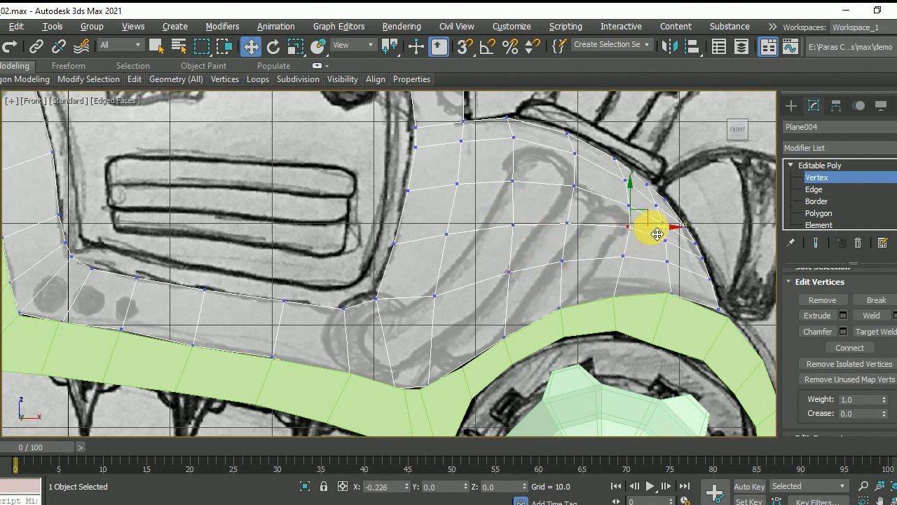
Finish vertex editing and move the joined cabin and hood mesh along Y to about 12.2, at the far side of the fender strip
{"action": "middle_click_drag", "start_coordinate": [511, 246], "coordinate": [495, 308]}
{"action": "scroll", "coordinate": [474, 238], "scroll_direction": "down", "scroll_amount": 4}
{"action": "middle_click_drag", "start_coordinate": [445, 256], "coordinate": [479, 212]}
{"action": "key", "text": "alt+w"}
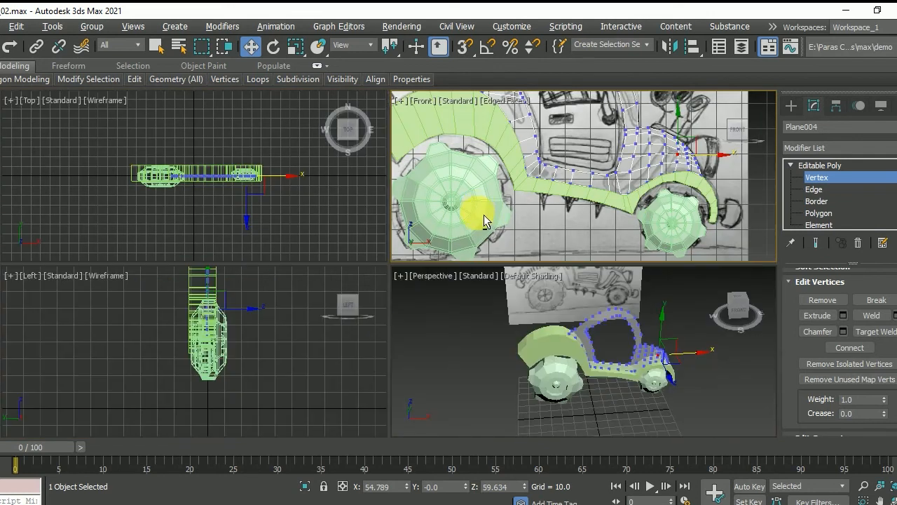
{"action": "middle_click_drag", "start_coordinate": [657, 357], "coordinate": [581, 356], "text": "alt"}
{"action": "left_click", "coordinate": [819, 166]}
{"action": "middle_click_drag", "start_coordinate": [532, 404], "coordinate": [532, 365], "text": "alt"}
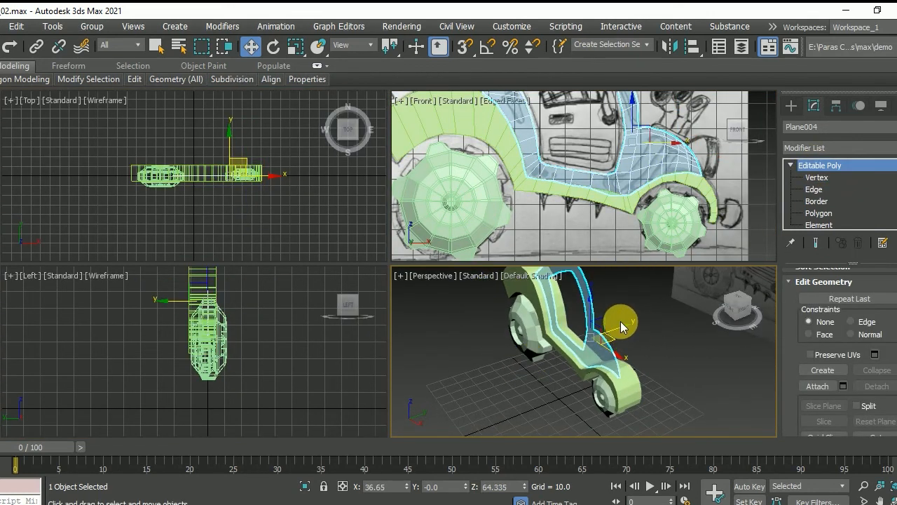
{"action": "left_click_drag", "start_coordinate": [619, 335], "coordinate": [636, 333]}
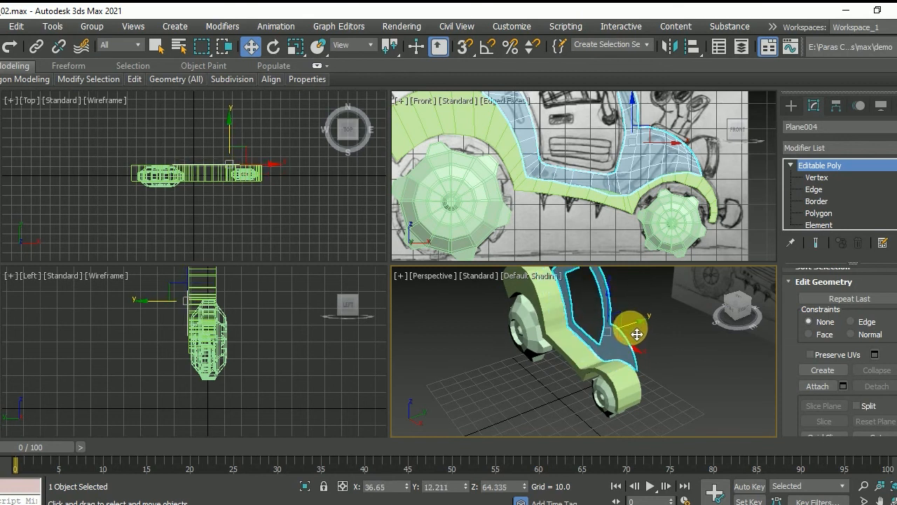
Extrude all polygons of the cabin and hood mesh by 37.314 to give it depth
{"action": "key", "text": "alt+w"}
{"action": "mouse_move", "coordinate": [460, 316]}
{"action": "middle_mouse_down", "text": "alt"}
{"action": "mouse_move", "coordinate": [372, 310]}
{"action": "mouse_move", "coordinate": [357, 296]}
{"action": "mouse_move", "coordinate": [446, 286]}
{"action": "mouse_move", "coordinate": [394, 302]}
{"action": "mouse_move", "coordinate": [469, 316]}
{"action": "mouse_move", "coordinate": [438, 302]}
{"action": "mouse_move", "coordinate": [315, 312]}
{"action": "mouse_move", "coordinate": [450, 306]}
{"action": "mouse_move", "coordinate": [459, 282]}
{"action": "mouse_move", "coordinate": [541, 262]}
{"action": "mouse_move", "coordinate": [520, 267]}
{"action": "mouse_move", "coordinate": [532, 280]}
{"action": "mouse_move", "coordinate": [516, 313]}
{"action": "mouse_move", "coordinate": [425, 322]}
{"action": "mouse_move", "coordinate": [440, 341]}
{"action": "mouse_move", "coordinate": [489, 322]}
{"action": "middle_mouse_up", "text": "alt"}
{"action": "key", "text": "F4"}
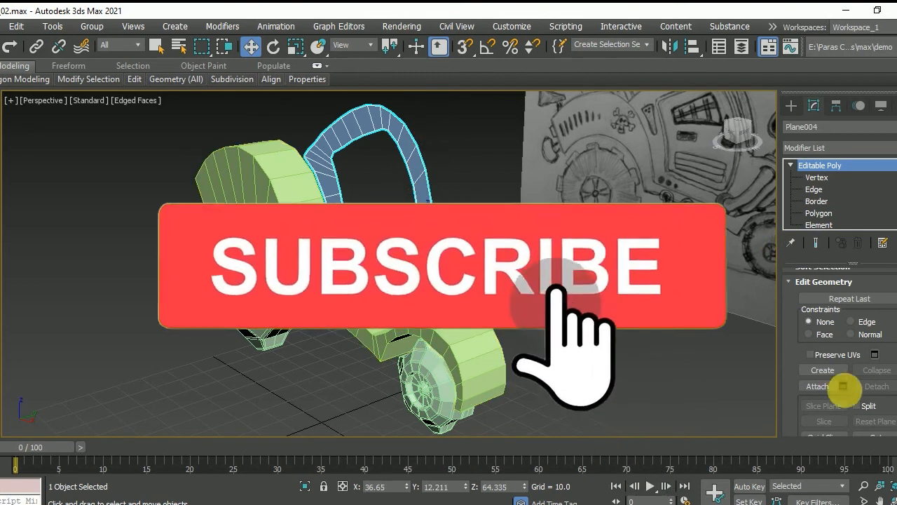
{"action": "left_click", "coordinate": [819, 213]}
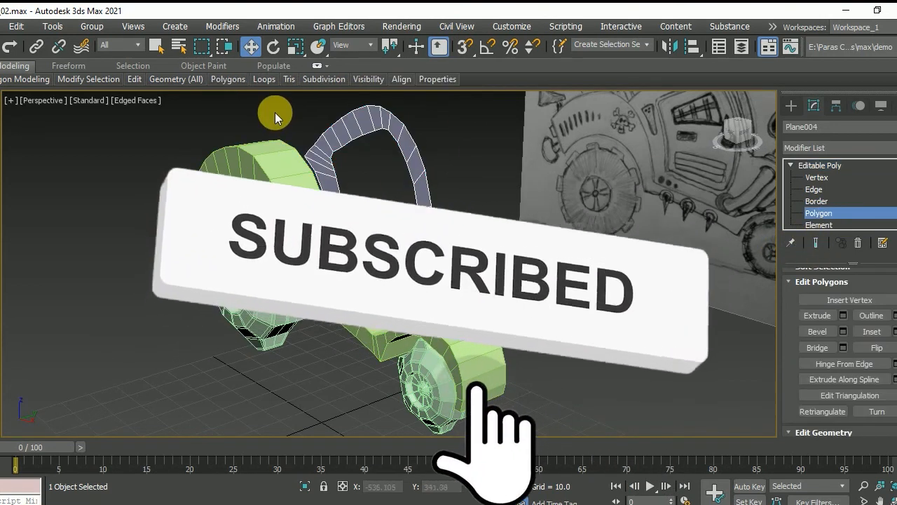
{"action": "left_click_drag", "start_coordinate": [284, 99], "coordinate": [561, 359]}
{"action": "left_click_drag", "start_coordinate": [798, 395], "coordinate": [786, 410]}
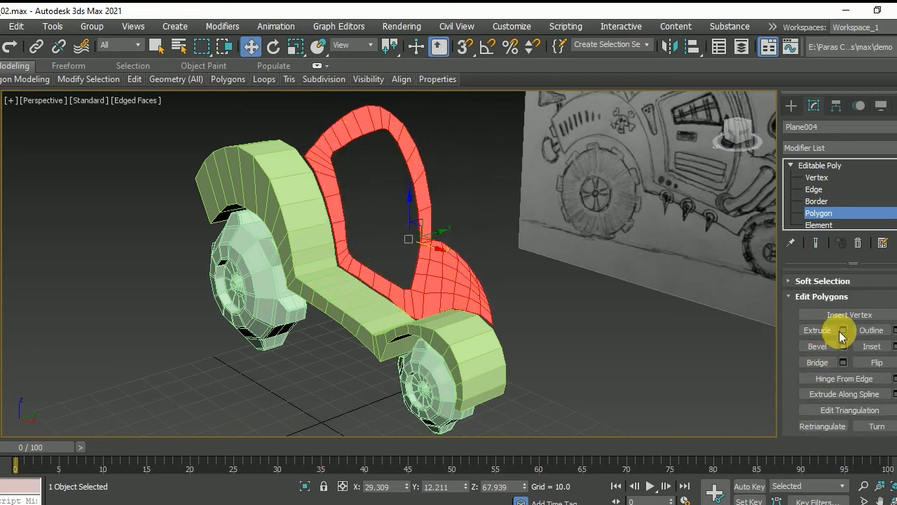
{"action": "left_click", "coordinate": [841, 330]}
{"action": "left_click_drag", "start_coordinate": [413, 307], "coordinate": [488, 171]}
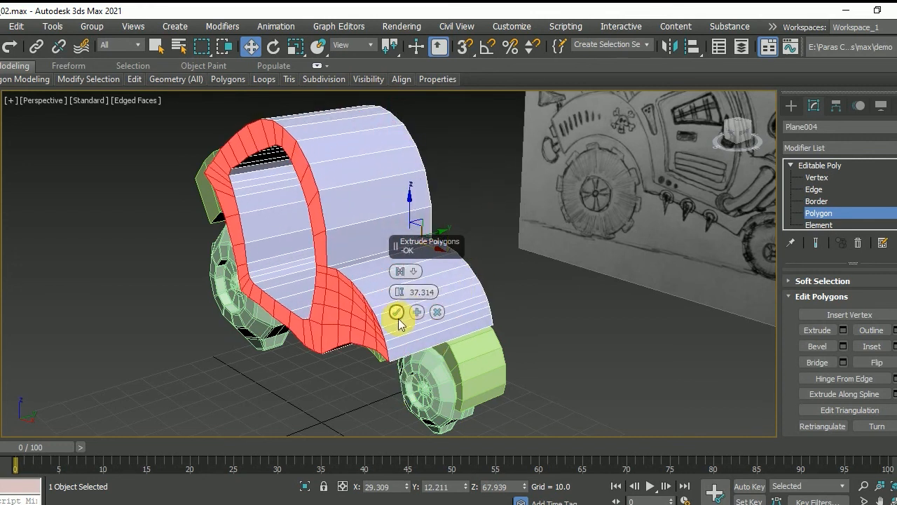
{"action": "left_click", "coordinate": [396, 312]}
Finish polygon editing and move the extruded cabin and hood along Y to about 49.2, behind the fender strip
{"action": "left_click", "coordinate": [864, 168]}
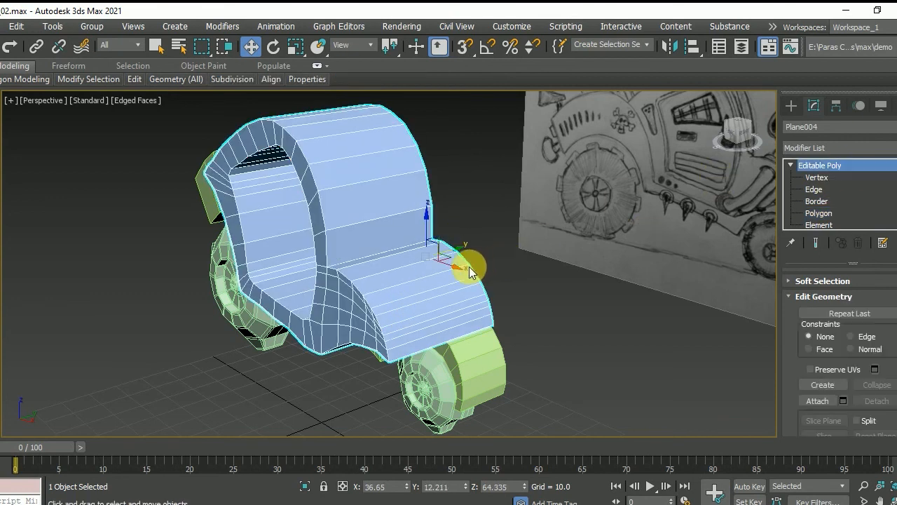
{"action": "left_click_drag", "start_coordinate": [464, 254], "coordinate": [552, 240]}
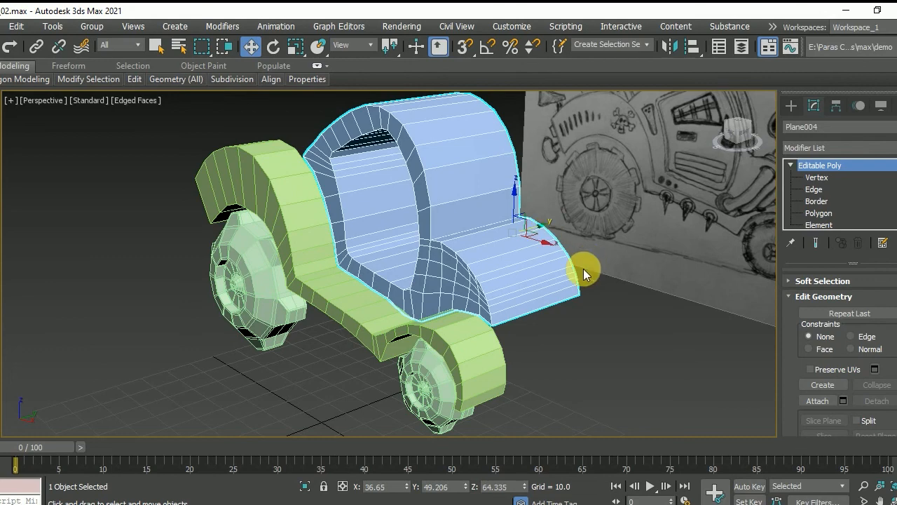
{"action": "middle_click_drag", "start_coordinate": [583, 268], "coordinate": [600, 242], "text": "alt"}
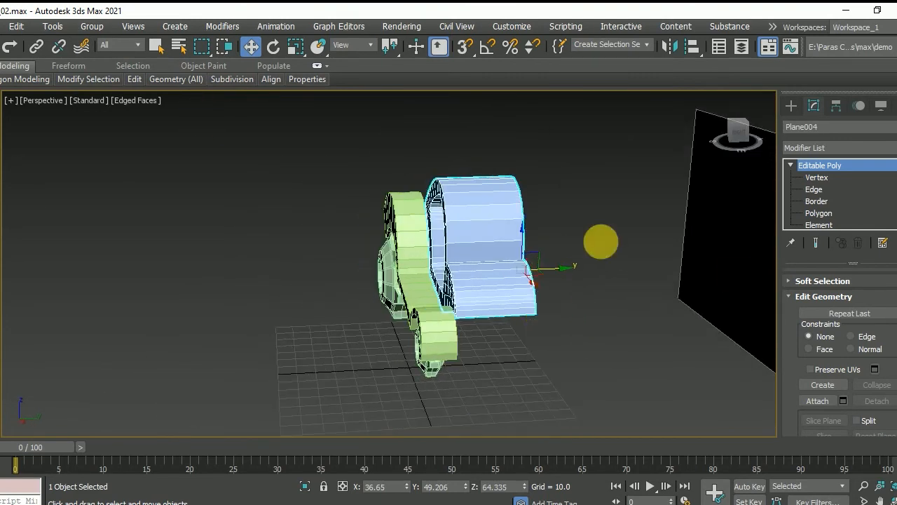
Connect the crosswise edges of the cabin and hood's outer shell with 1 segment along the middle
{"action": "left_click", "coordinate": [814, 190]}
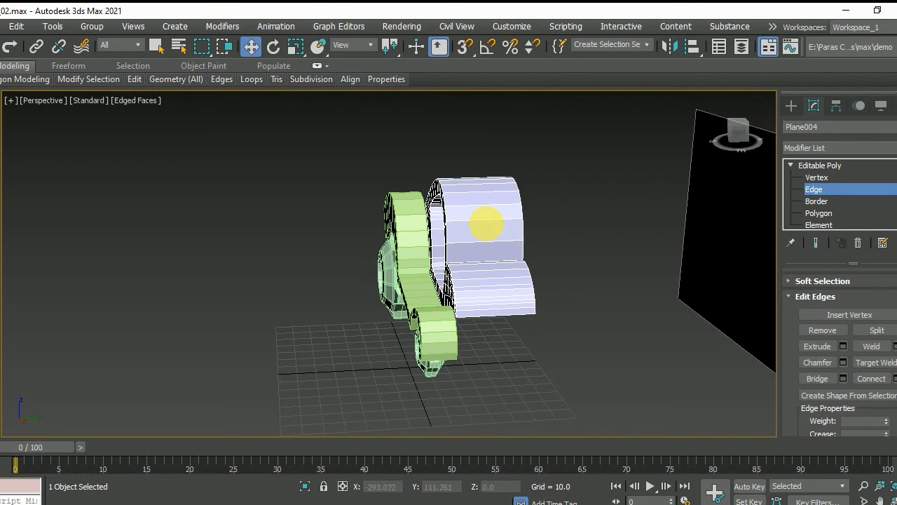
{"action": "middle_click_drag", "start_coordinate": [499, 268], "coordinate": [463, 305], "text": "alt"}
{"action": "scroll", "coordinate": [497, 312], "scroll_direction": "up", "scroll_amount": 3}
{"action": "left_click", "coordinate": [486, 298], "text": "shift"}
{"action": "scroll", "coordinate": [463, 306], "scroll_direction": "down", "scroll_amount": 3}
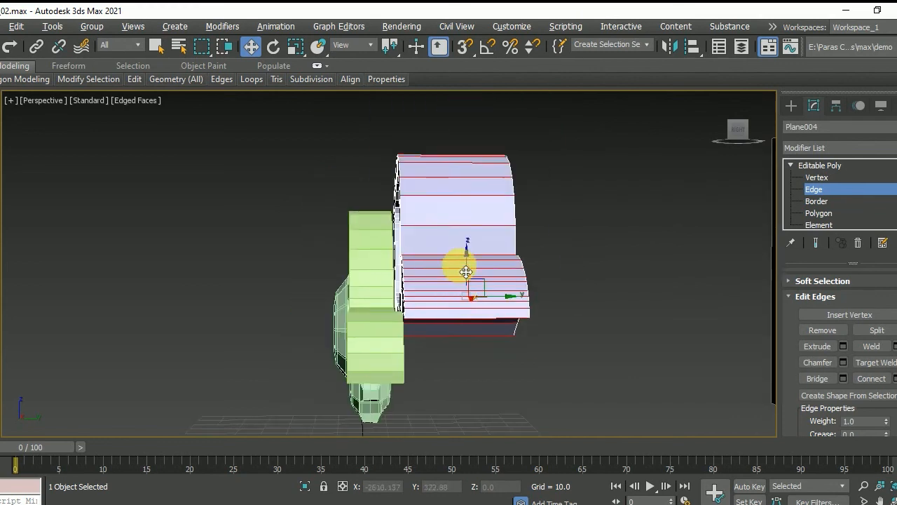
{"action": "middle_click_drag", "start_coordinate": [467, 272], "coordinate": [409, 292], "text": "alt"}
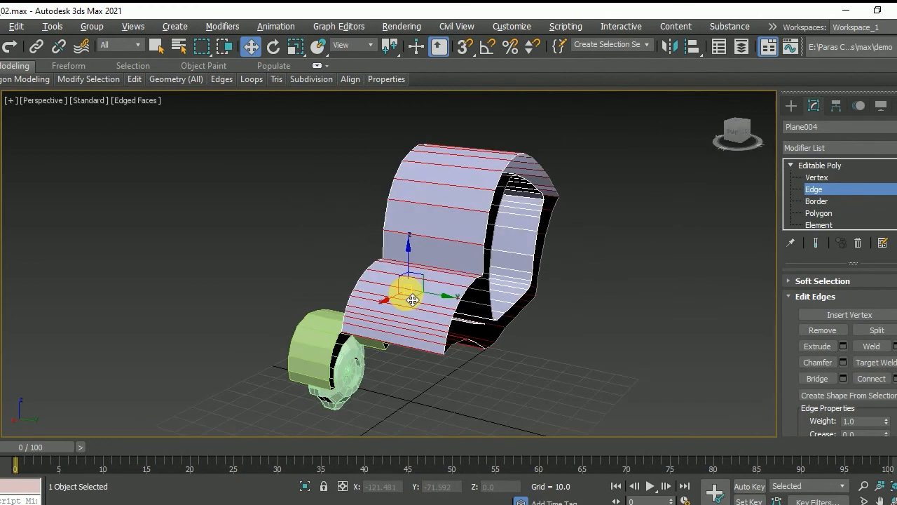
{"action": "left_click", "coordinate": [894, 378]}
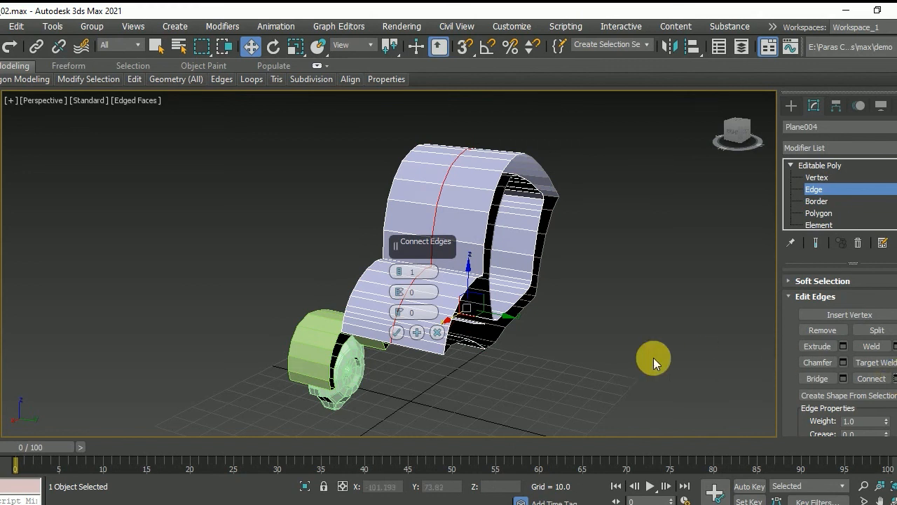
{"action": "left_click", "coordinate": [396, 332]}
Delete the outer shell's polygons along the hood underside, the cabin floor and the lower rear wall behind the rear fender
{"action": "middle_click_drag", "start_coordinate": [412, 371], "coordinate": [444, 264], "text": "alt"}
{"action": "key", "text": "4"}
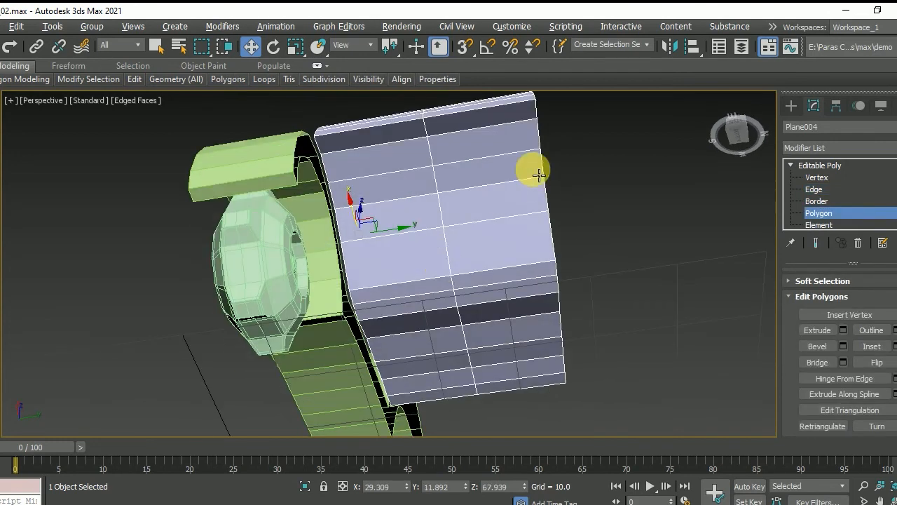
{"action": "left_click", "coordinate": [466, 127]}
{"action": "left_click", "coordinate": [409, 132], "text": "ctrl"}
{"action": "left_click", "coordinate": [411, 148], "text": "ctrl"}
{"action": "left_click", "coordinate": [462, 156], "text": "ctrl"}
{"action": "left_click", "coordinate": [454, 181], "text": "ctrl"}
{"action": "left_click", "coordinate": [421, 194], "text": "ctrl"}
{"action": "left_click", "coordinate": [428, 209], "text": "ctrl"}
{"action": "left_click", "coordinate": [470, 217], "text": "ctrl"}
{"action": "left_click", "coordinate": [467, 236], "text": "ctrl"}
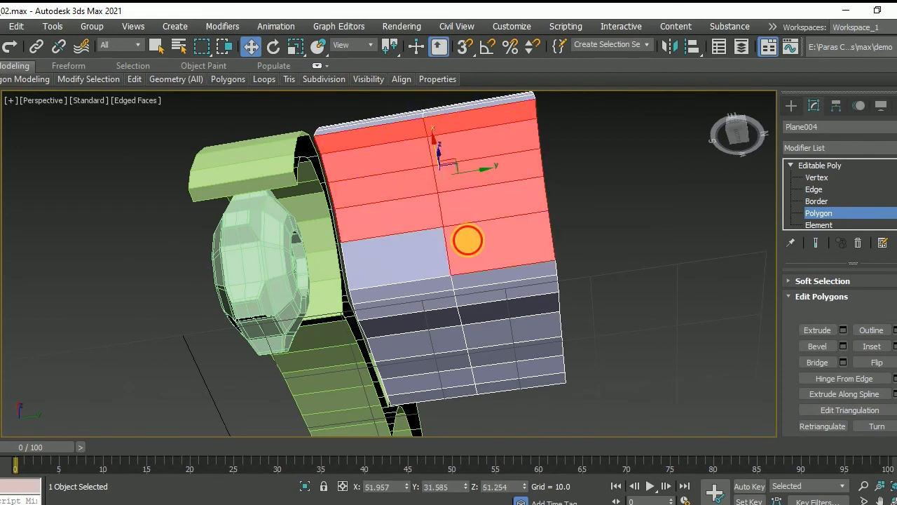
{"action": "left_click", "coordinate": [439, 272], "text": "ctrl"}
{"action": "left_click", "coordinate": [429, 295], "text": "ctrl"}
{"action": "left_click", "coordinate": [492, 288], "text": "ctrl"}
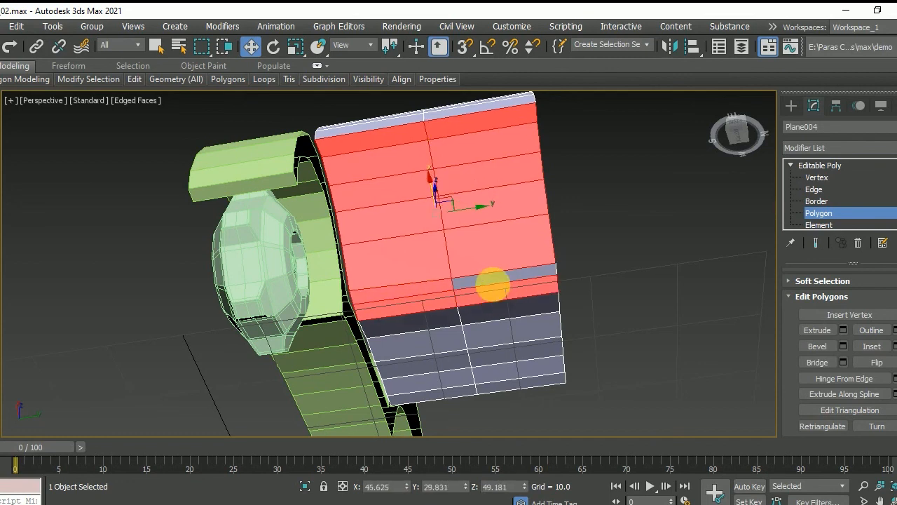
{"action": "left_click", "coordinate": [448, 316], "text": "ctrl"}
{"action": "left_click", "coordinate": [486, 331], "text": "ctrl"}
{"action": "middle_click_drag", "start_coordinate": [492, 351], "coordinate": [418, 346], "text": "alt"}
{"action": "left_click", "coordinate": [430, 319], "text": "ctrl"}
{"action": "left_click", "coordinate": [463, 342], "text": "ctrl"}
{"action": "left_click", "coordinate": [510, 332], "text": "ctrl"}
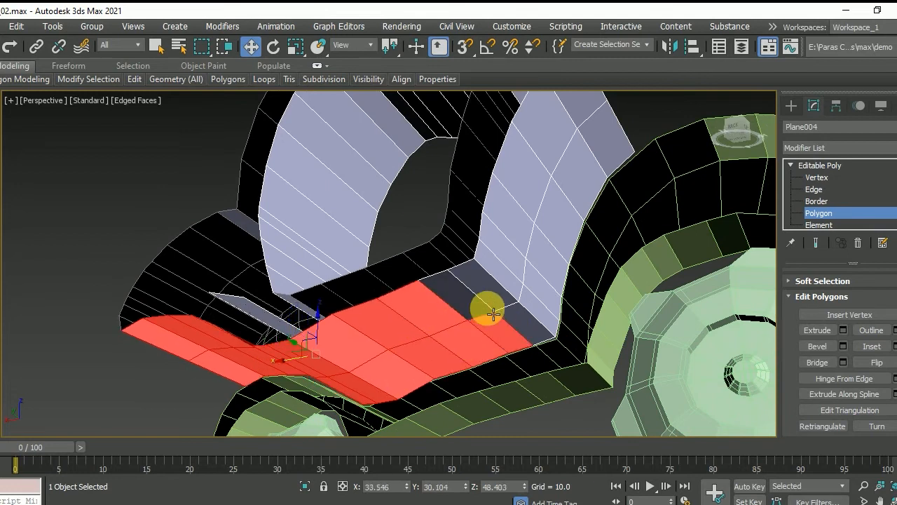
{"action": "left_click", "coordinate": [478, 306], "text": "ctrl"}
{"action": "left_click", "coordinate": [501, 305], "text": "ctrl"}
{"action": "left_click", "coordinate": [536, 321], "text": "ctrl"}
{"action": "left_click", "coordinate": [537, 304], "text": "ctrl"}
{"action": "key", "text": "ctrl+z"}
{"action": "key", "text": "ctrl+z"}
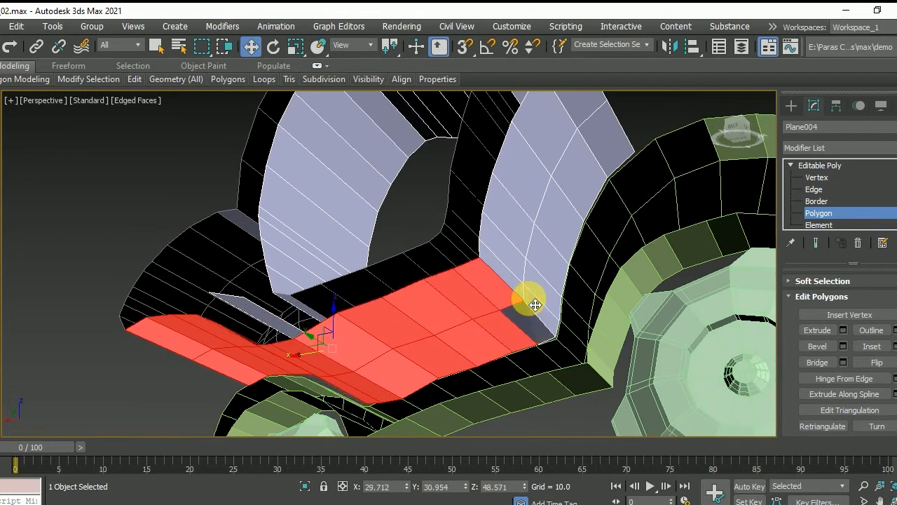
{"action": "left_click", "coordinate": [503, 280], "text": "ctrl"}
{"action": "left_click", "coordinate": [515, 309], "text": "ctrl"}
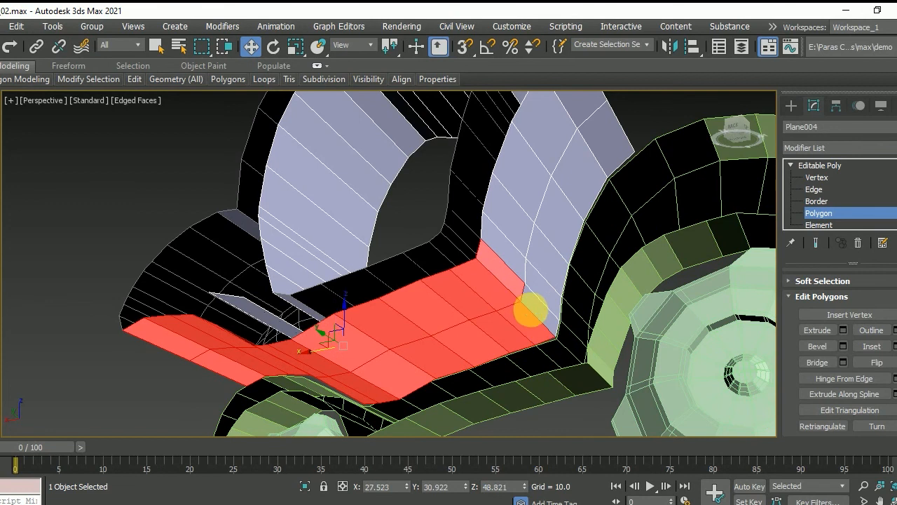
{"action": "left_click", "coordinate": [542, 295], "text": "ctrl"}
{"action": "left_click", "coordinate": [517, 262], "text": "ctrl"}
{"action": "left_click", "coordinate": [512, 217], "text": "ctrl"}
{"action": "left_click", "coordinate": [556, 255], "text": "alt"}
{"action": "left_click", "coordinate": [558, 233], "text": "ctrl"}
{"action": "left_click", "coordinate": [536, 181], "text": "ctrl"}
{"action": "left_click", "coordinate": [547, 147], "text": "ctrl"}
{"action": "left_click", "coordinate": [598, 175], "text": "ctrl"}
{"action": "left_click", "coordinate": [618, 142], "text": "ctrl"}
{"action": "left_click", "coordinate": [581, 105], "text": "ctrl"}
{"action": "middle_click_drag", "start_coordinate": [604, 235], "coordinate": [475, 247]}
{"action": "scroll", "coordinate": [581, 263], "scroll_direction": "down", "scroll_amount": 3}
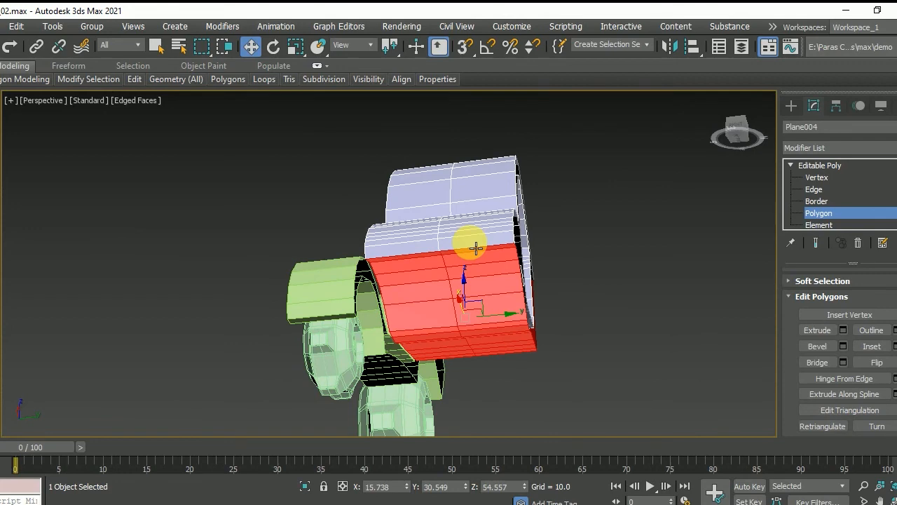
{"action": "key", "text": "Delete"}
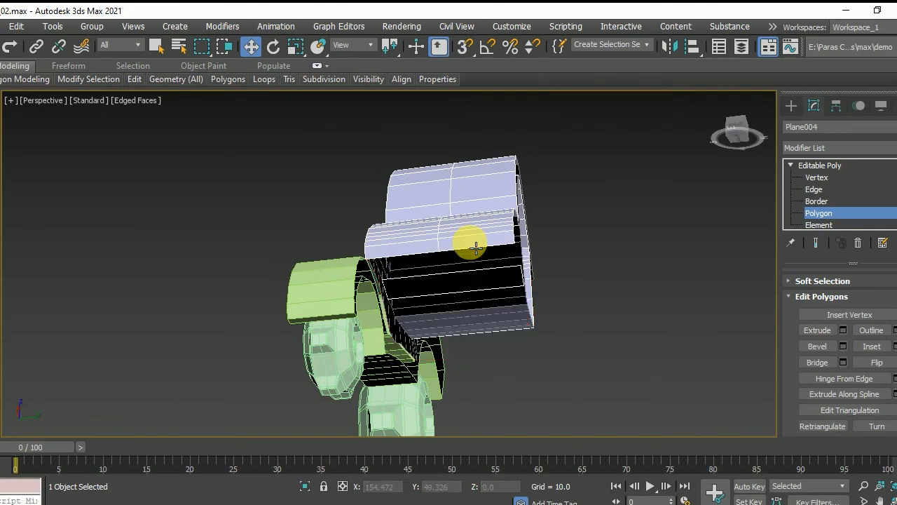
Delete the leftover polygon strips inside the hood beside the door opening
{"action": "middle_click_drag", "start_coordinate": [467, 280], "coordinate": [332, 237], "text": "alt"}
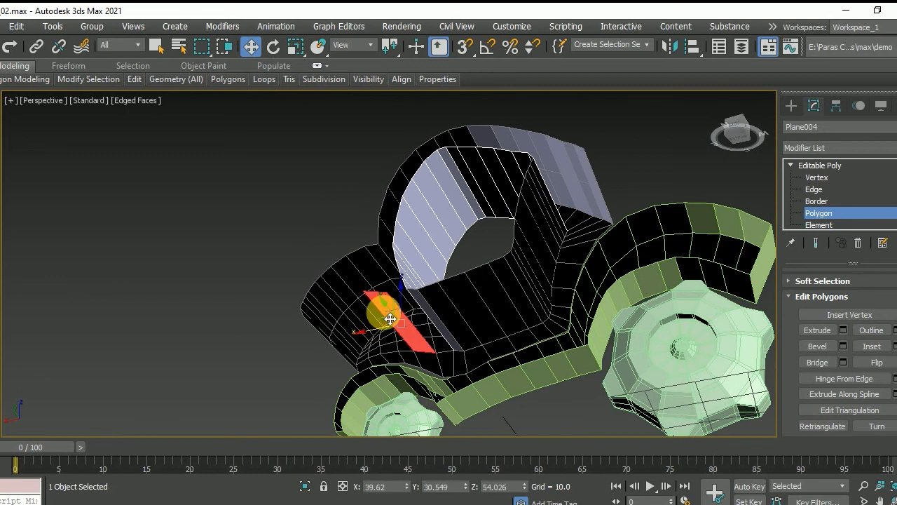
{"action": "middle_click_drag", "start_coordinate": [394, 322], "coordinate": [469, 324], "text": "alt"}
{"action": "left_click", "coordinate": [427, 291]}
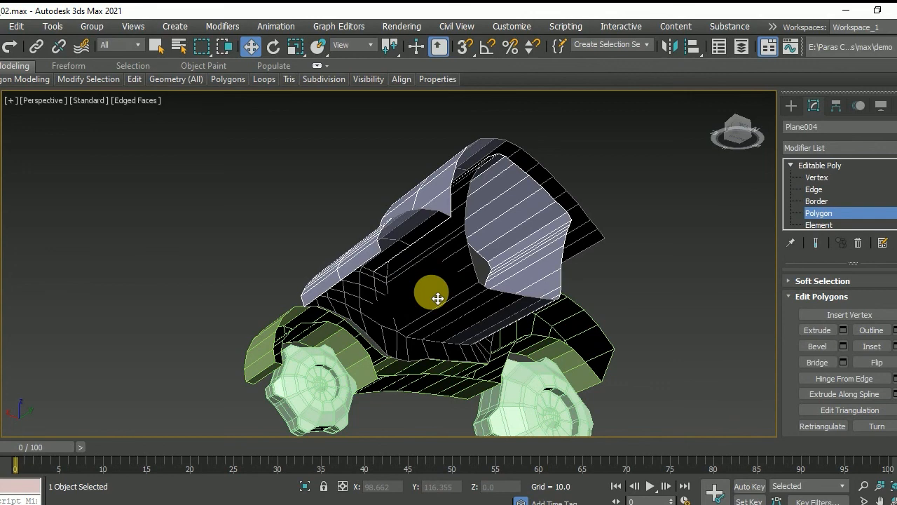
Finish polygon editing and attach the fender body to the cabin and hood mesh
{"action": "middle_click_drag", "start_coordinate": [438, 299], "coordinate": [420, 345], "text": "alt"}
{"action": "mouse_move", "coordinate": [431, 302]}
{"action": "middle_mouse_down", "text": "alt"}
{"action": "mouse_move", "coordinate": [393, 315]}
{"action": "mouse_move", "coordinate": [356, 248]}
{"action": "mouse_move", "coordinate": [287, 262]}
{"action": "mouse_move", "coordinate": [342, 346]}
{"action": "mouse_move", "coordinate": [595, 345]}
{"action": "mouse_move", "coordinate": [597, 294]}
{"action": "mouse_move", "coordinate": [603, 354]}
{"action": "mouse_move", "coordinate": [554, 365]}
{"action": "middle_mouse_up", "text": "alt"}
{"action": "scroll", "coordinate": [554, 365], "scroll_direction": "up", "scroll_amount": 3}
{"action": "left_click", "coordinate": [817, 167]}
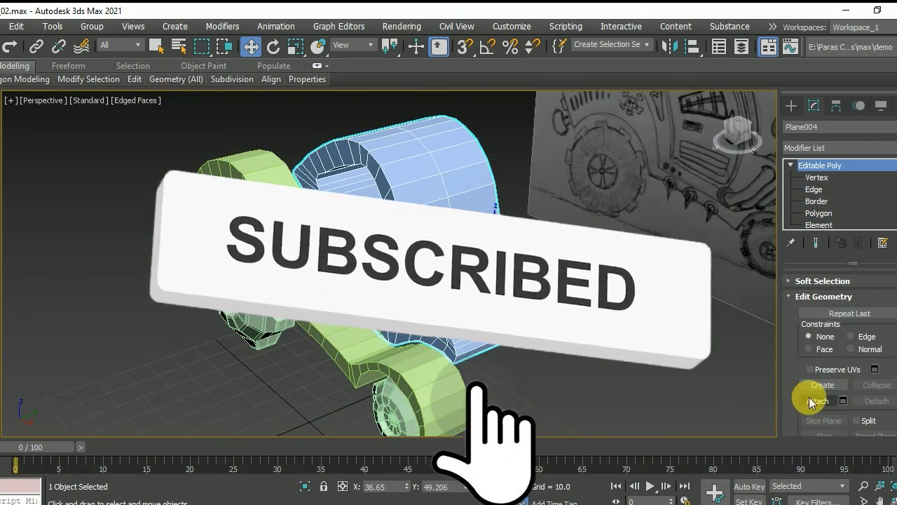
{"action": "left_click", "coordinate": [817, 400]}
{"action": "left_click", "coordinate": [455, 393]}
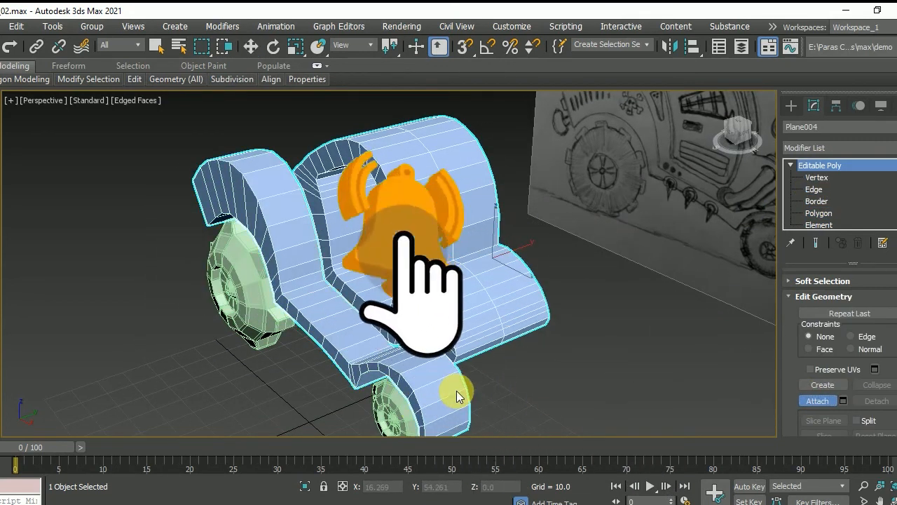
Examine the seam between the rear fender and the cabin in the perspective view and over the sketch in the front view
{"action": "middle_click_drag", "start_coordinate": [456, 393], "coordinate": [588, 317], "text": "alt"}
{"action": "scroll", "coordinate": [437, 264], "scroll_direction": "up", "scroll_amount": 2}
{"action": "middle_click_drag", "start_coordinate": [436, 265], "coordinate": [260, 222], "text": "alt"}
{"action": "key", "text": "alt+w"}
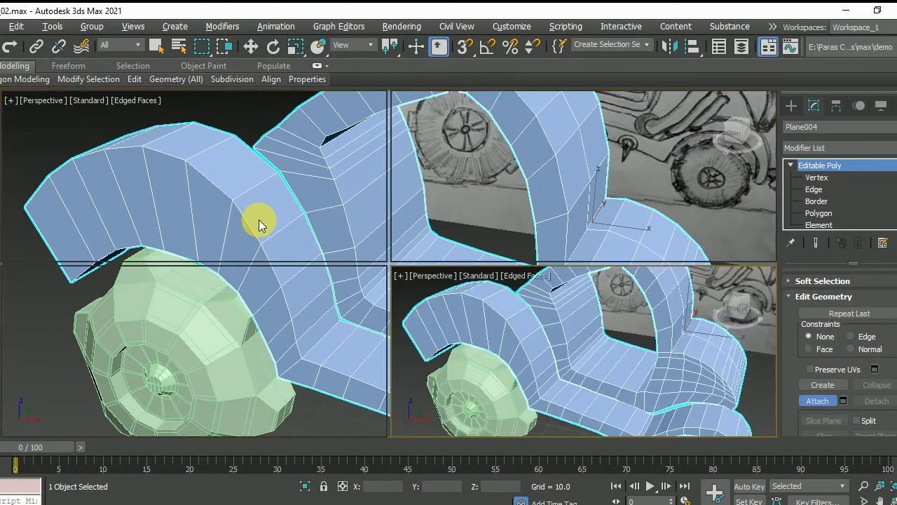
{"action": "middle_click", "coordinate": [501, 210]}
{"action": "key", "text": "alt+w"}
{"action": "scroll", "coordinate": [502, 210], "scroll_direction": "up", "scroll_amount": 3}
{"action": "middle_click_drag", "start_coordinate": [397, 206], "coordinate": [510, 350]}
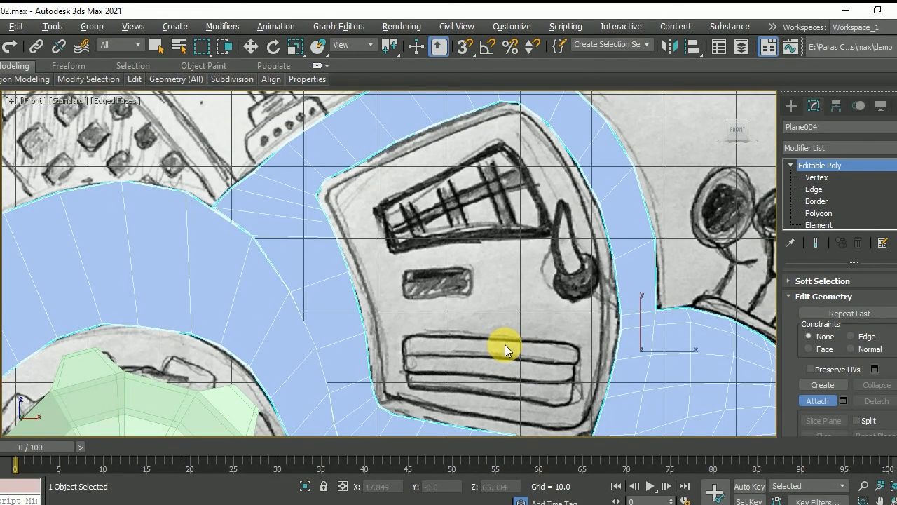
{"action": "key", "text": "alt+w"}
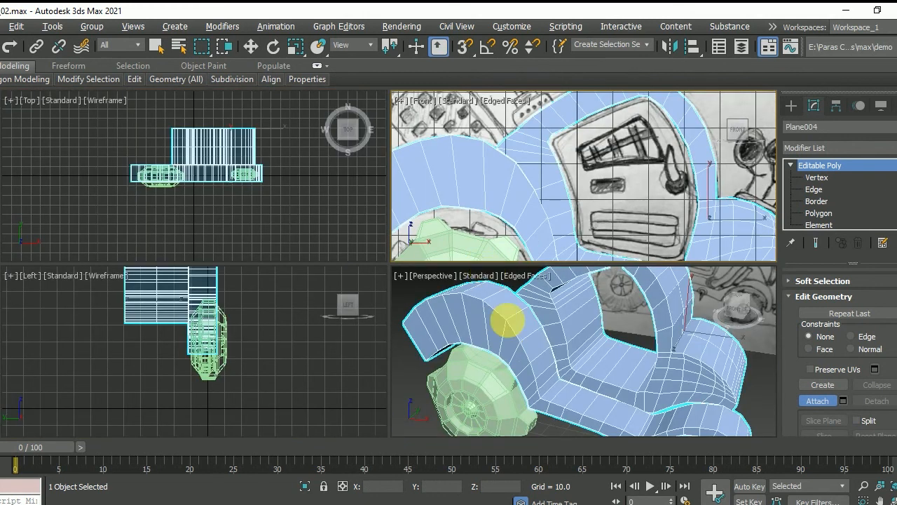
{"action": "scroll", "coordinate": [521, 287], "scroll_direction": "up", "scroll_amount": 2}
{"action": "key", "text": "alt+w"}
{"action": "mouse_move", "coordinate": [422, 272]}
{"action": "middle_mouse_down", "text": "alt"}
{"action": "mouse_move", "coordinate": [408, 269]}
{"action": "mouse_move", "coordinate": [423, 269]}
{"action": "middle_mouse_up", "text": "alt"}
Move the rear fender's upper seam vertex along X onto the cabin's corner vertex and weld the top vertex pairs of the seam
{"action": "left_click", "coordinate": [817, 177]}
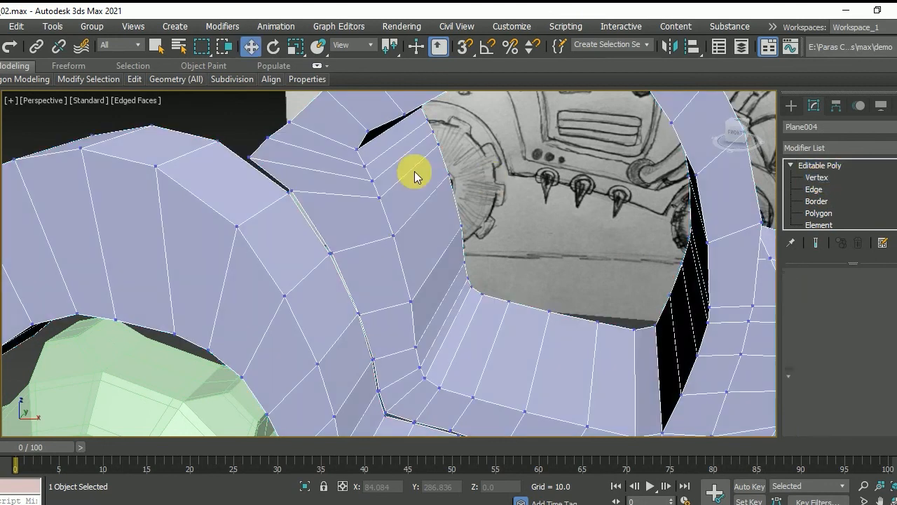
{"action": "key", "text": "w"}
{"action": "left_click_drag", "start_coordinate": [224, 148], "coordinate": [275, 169]}
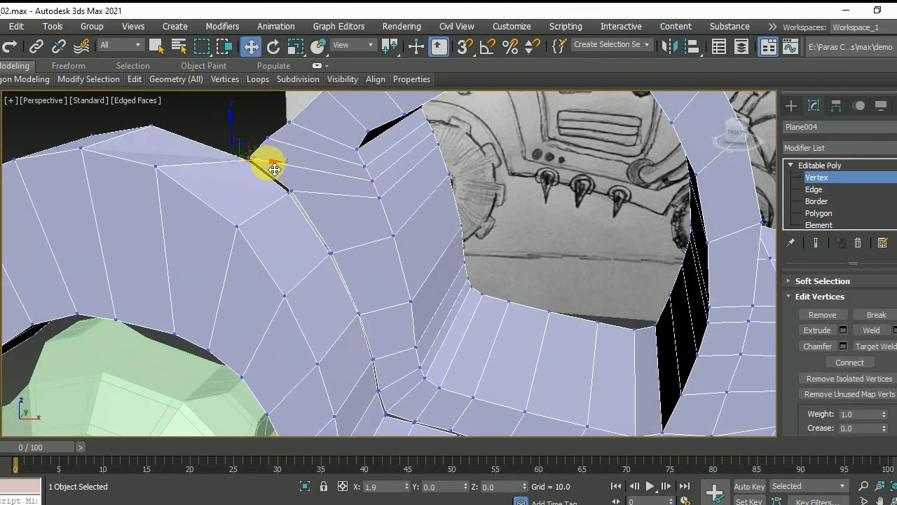
{"action": "middle_click_drag", "start_coordinate": [277, 169], "coordinate": [286, 195], "text": "alt"}
{"action": "left_click_drag", "start_coordinate": [265, 154], "coordinate": [285, 159]}
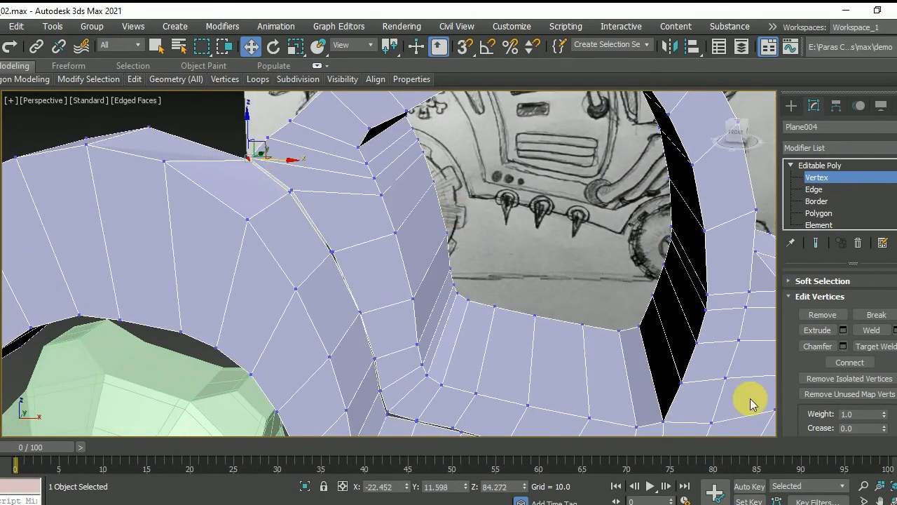
{"action": "left_click", "coordinate": [886, 333]}
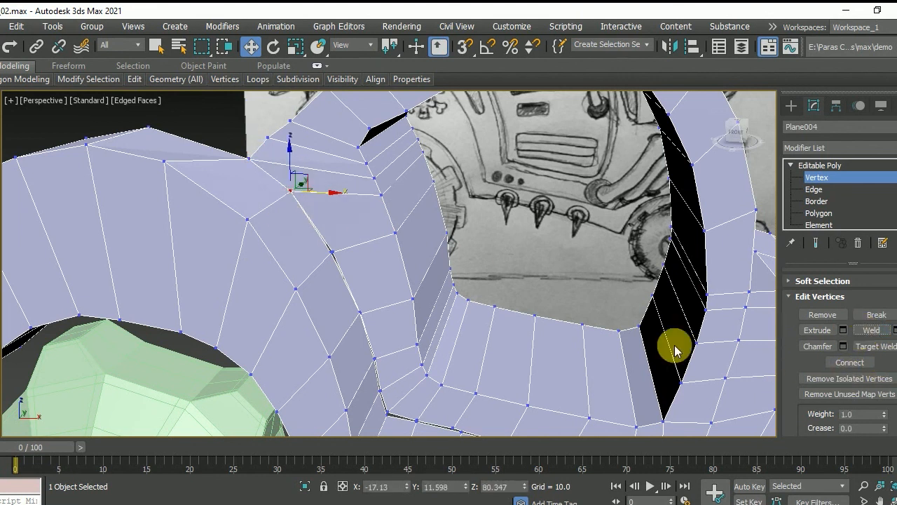
Weld the following two vertex pairs down the seam between the rear fender and the cabin
{"action": "middle_click_drag", "start_coordinate": [311, 260], "coordinate": [293, 235]}
{"action": "left_click_drag", "start_coordinate": [311, 239], "coordinate": [313, 240]}
{"action": "left_click", "coordinate": [871, 330]}
{"action": "left_click_drag", "start_coordinate": [369, 317], "coordinate": [370, 318]}
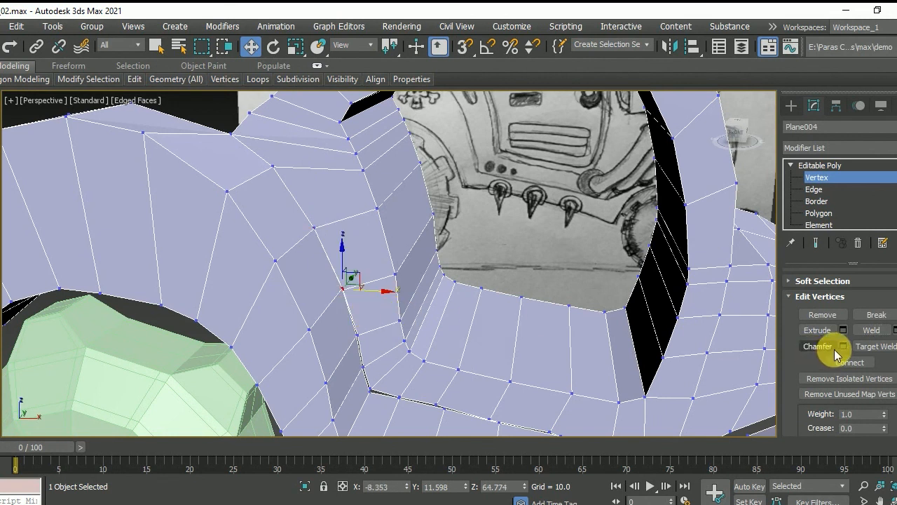
Weld the remaining vertex pairs down the seam between the rear fender and the cabin, around the corner onto the running board
{"action": "middle_click_drag", "start_coordinate": [466, 339], "coordinate": [296, 303]}
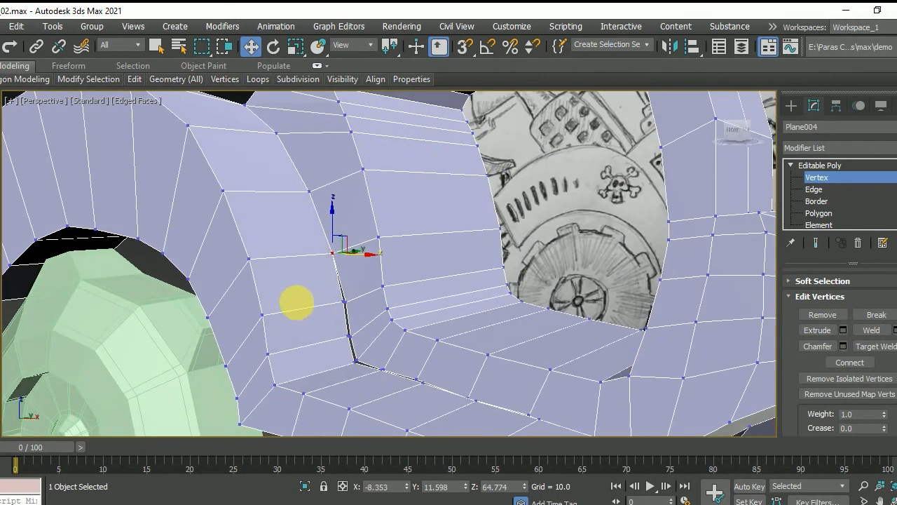
{"action": "left_click_drag", "start_coordinate": [349, 337], "coordinate": [351, 355]}
{"action": "left_click", "coordinate": [871, 329]}
{"action": "left_click_drag", "start_coordinate": [337, 376], "coordinate": [373, 353]}
{"action": "left_click", "coordinate": [871, 329]}
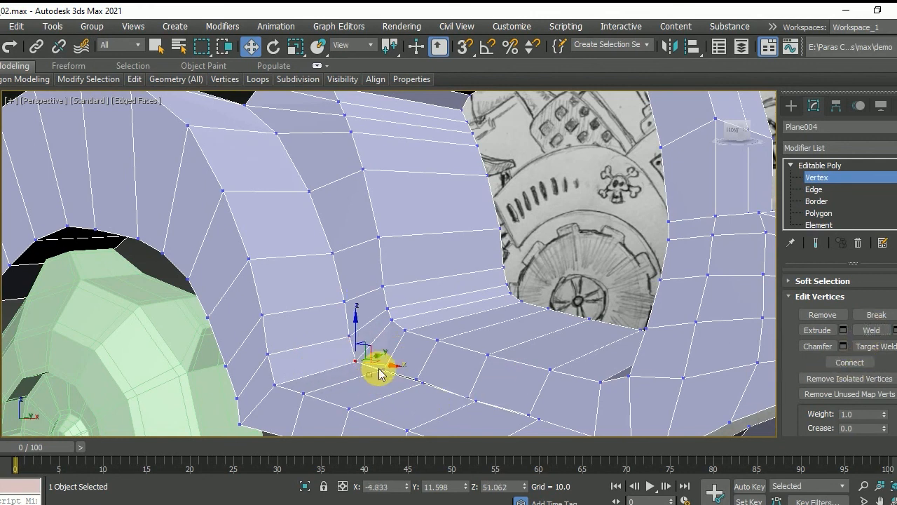
{"action": "left_click", "coordinate": [869, 330]}
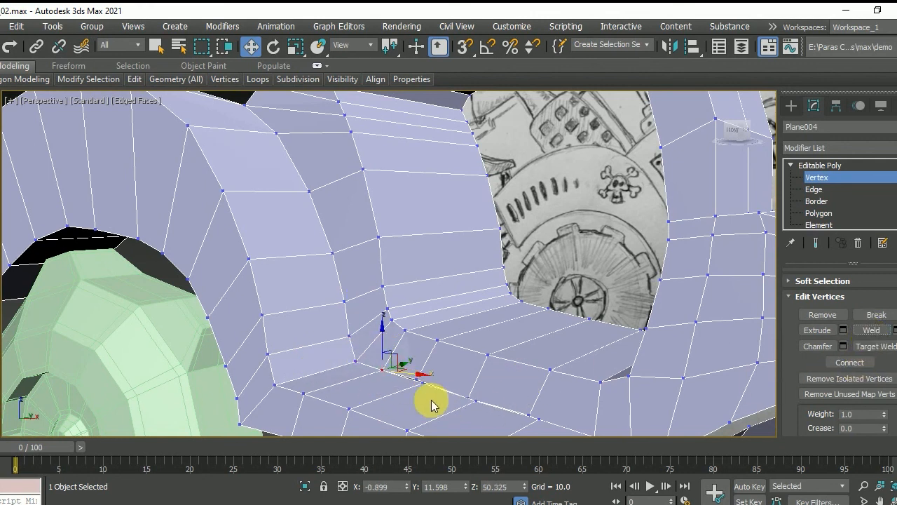
{"action": "left_click", "coordinate": [869, 330]}
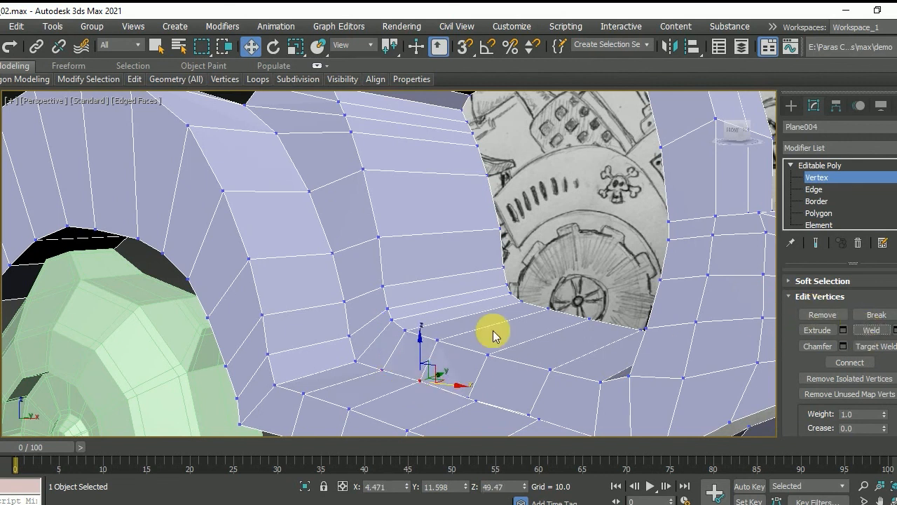
Weld the next two vertex pairs along the seam between the running board and the cabin's lower side
{"action": "middle_click_drag", "start_coordinate": [491, 334], "coordinate": [461, 276]}
{"action": "left_click", "coordinate": [871, 329]}
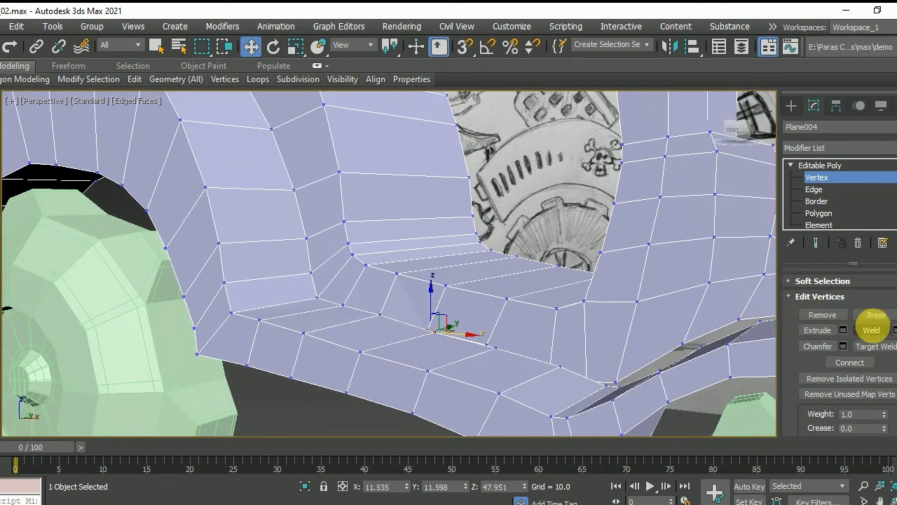
{"action": "middle_click_drag", "start_coordinate": [550, 371], "coordinate": [484, 358], "text": "alt"}
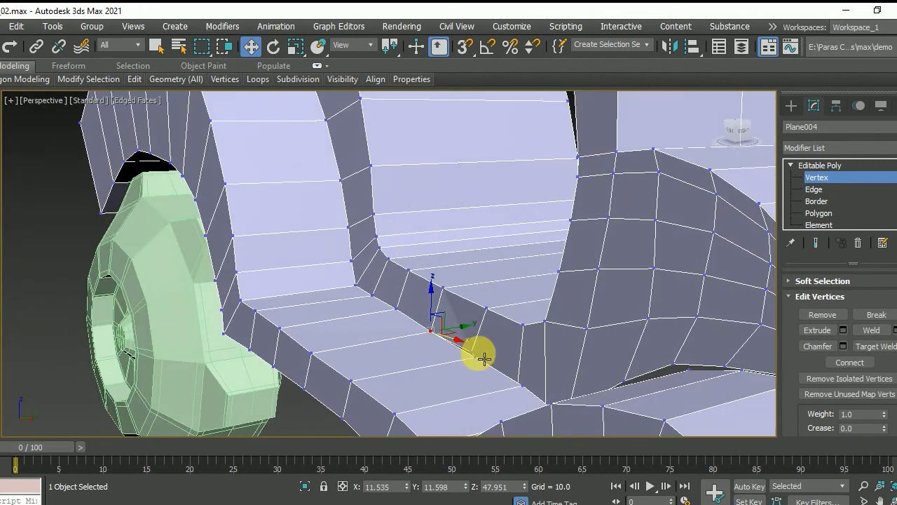
{"action": "left_click", "coordinate": [476, 354]}
{"action": "left_click", "coordinate": [885, 330]}
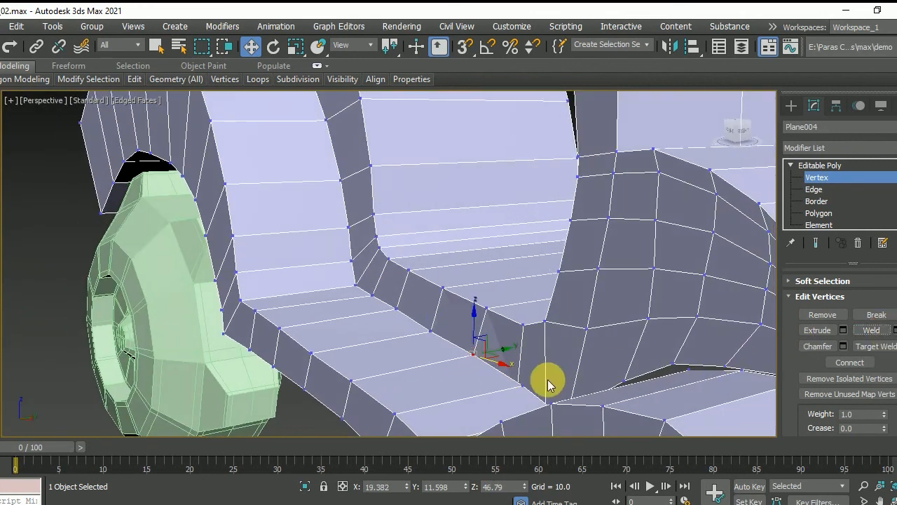
Weld the vertex pairs at the front end of the running-board seam, where it meets the front fender
{"action": "mouse_move", "coordinate": [521, 391]}
{"action": "middle_mouse_down", "text": "alt"}
{"action": "mouse_move", "coordinate": [552, 400]}
{"action": "mouse_move", "coordinate": [562, 369]}
{"action": "middle_mouse_up", "text": "alt"}
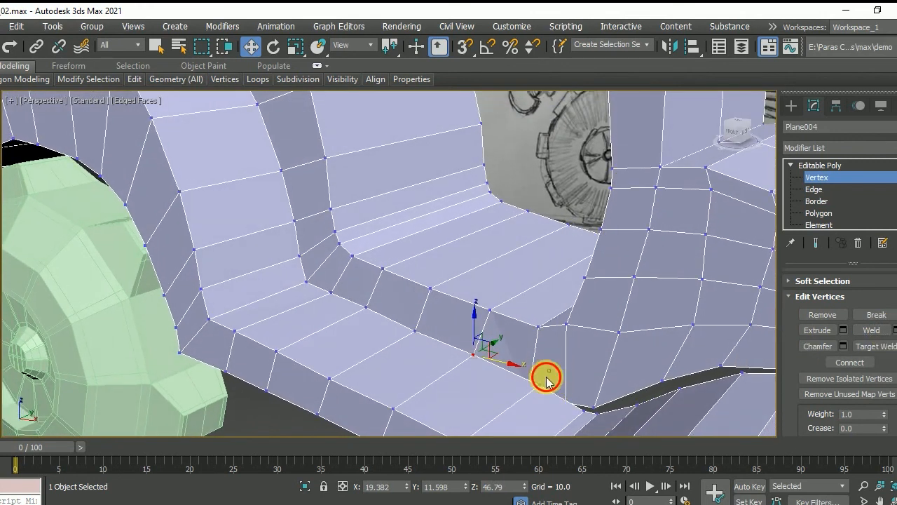
{"action": "middle_click_drag", "start_coordinate": [541, 392], "coordinate": [516, 368], "text": "alt"}
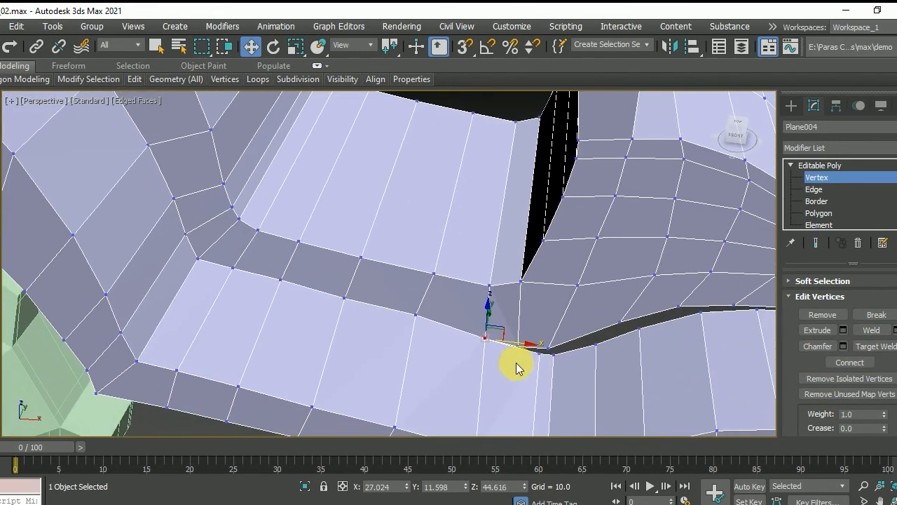
{"action": "left_click_drag", "start_coordinate": [543, 343], "coordinate": [543, 345], "text": "ctrl"}
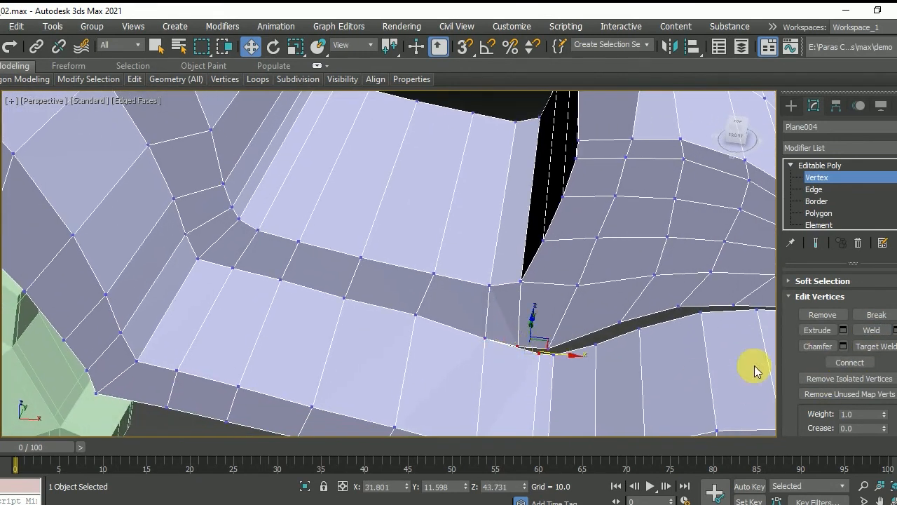
{"action": "left_click", "coordinate": [871, 330]}
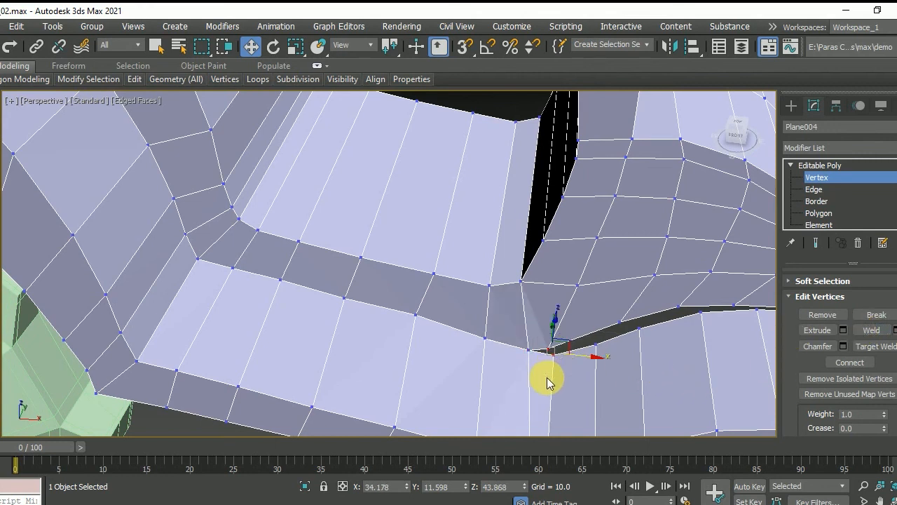
Weld three vertex pairs along the rising seam between the front fender's arch and the hood
{"action": "middle_click_drag", "start_coordinate": [602, 375], "coordinate": [578, 325], "text": "alt"}
{"action": "left_click", "coordinate": [592, 290]}
{"action": "left_click", "coordinate": [871, 330]}
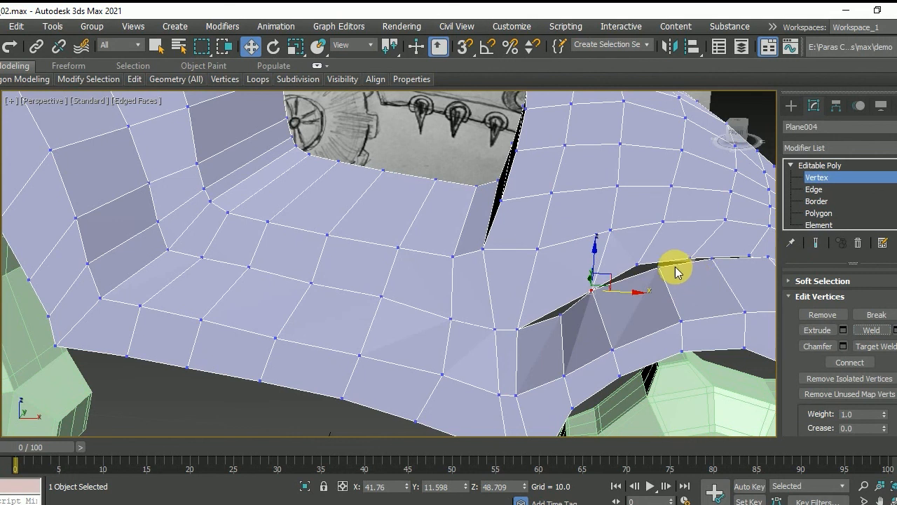
{"action": "left_click", "coordinate": [638, 264]}
{"action": "left_click", "coordinate": [691, 270], "text": "ctrl"}
{"action": "left_click", "coordinate": [869, 328]}
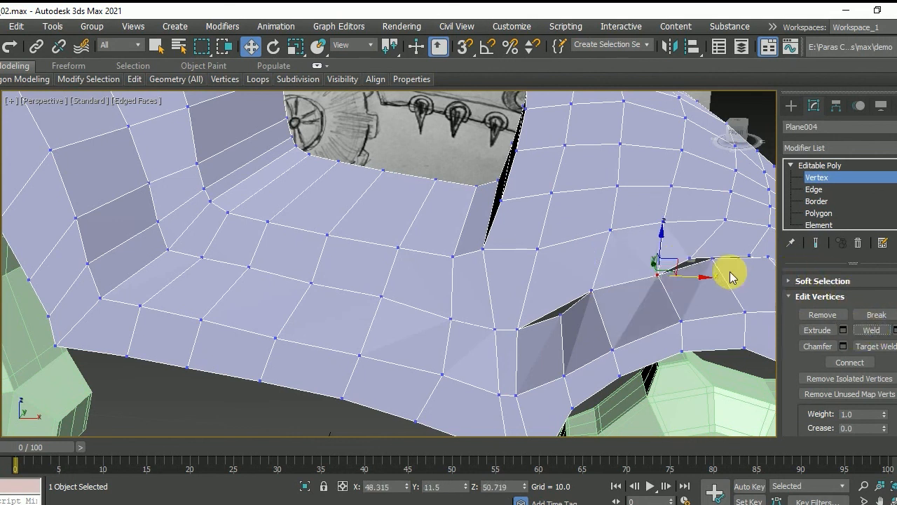
{"action": "left_click", "coordinate": [711, 263]}
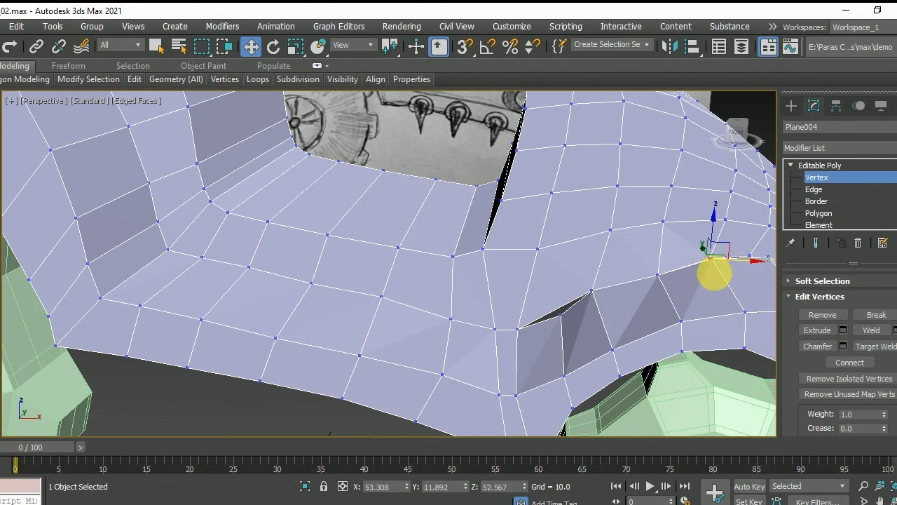
Weld the next vertex pair on top of the front fender, just behind the hood's front corner
{"action": "middle_click_drag", "start_coordinate": [687, 336], "coordinate": [580, 330], "text": "alt"}
{"action": "left_click_drag", "start_coordinate": [638, 251], "coordinate": [681, 284]}
{"action": "left_click", "coordinate": [874, 330]}
{"action": "middle_click_drag", "start_coordinate": [693, 309], "coordinate": [678, 295], "text": "alt"}
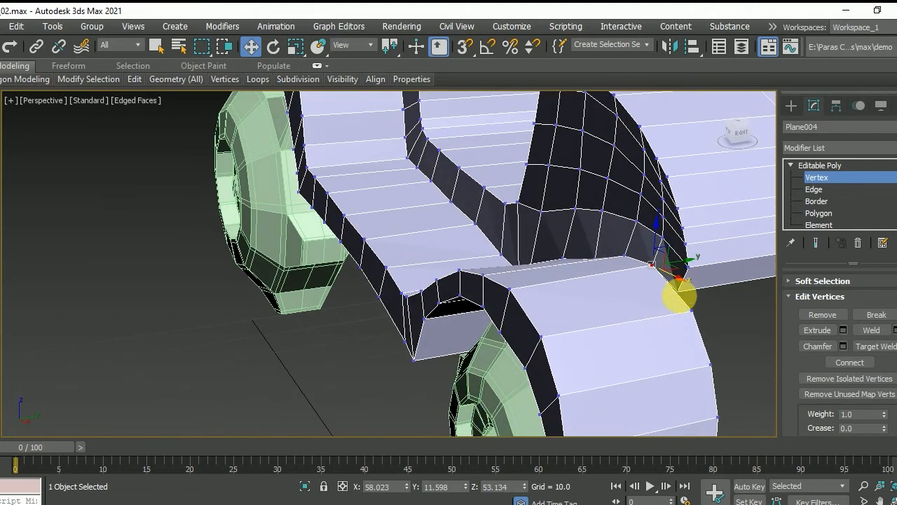
Weld the front fender vertex to the hood's front corner vertex with a weld threshold of 8.122
{"action": "left_click", "coordinate": [699, 317]}
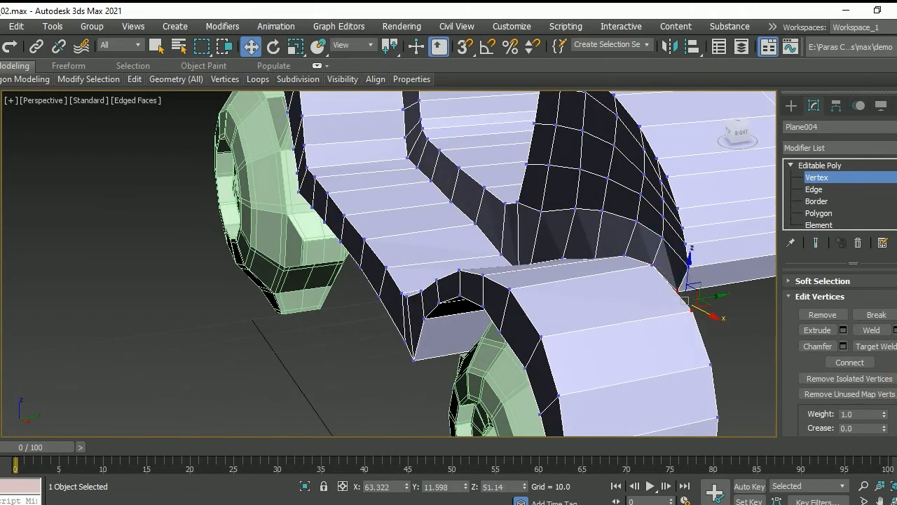
{"action": "left_click", "coordinate": [888, 331]}
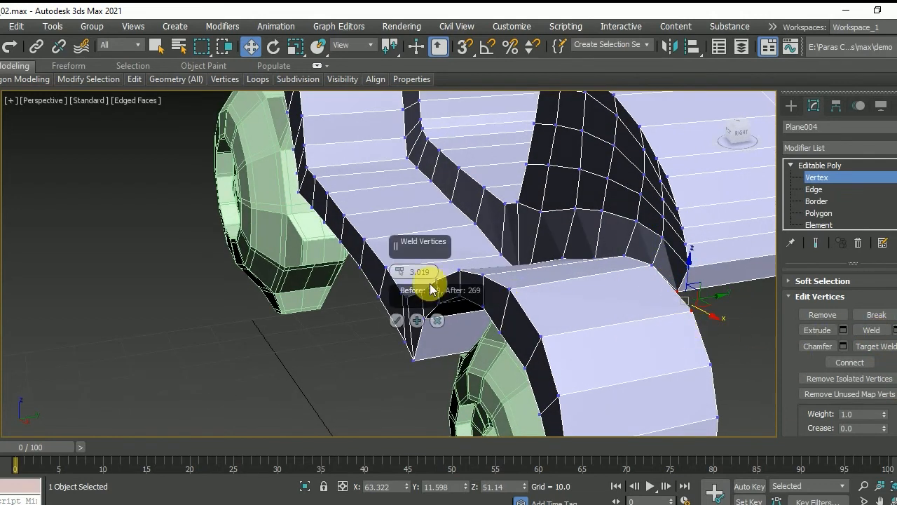
{"action": "left_click_drag", "start_coordinate": [406, 272], "coordinate": [405, 255]}
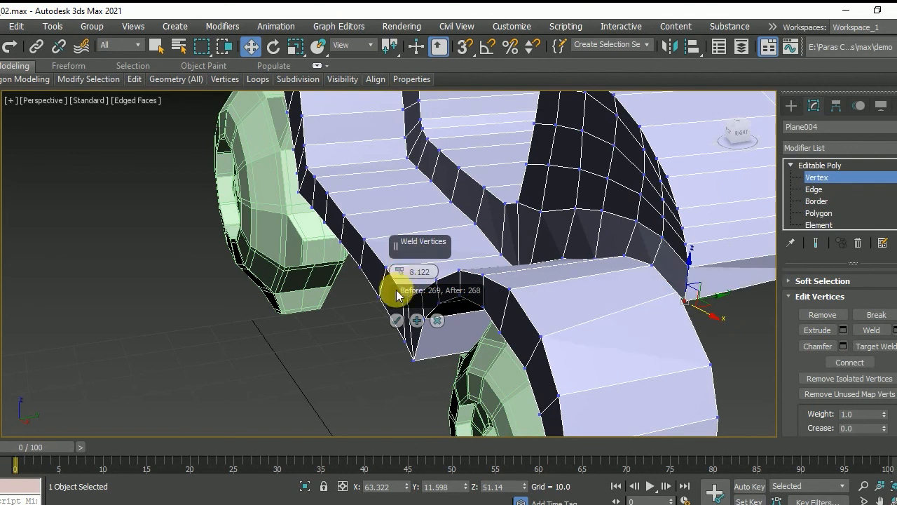
{"action": "left_click", "coordinate": [396, 321]}
Delete the polygons closing the body's inner side along the car's centre plane
{"action": "mouse_move", "coordinate": [665, 335]}
{"action": "middle_mouse_down", "text": "alt"}
{"action": "mouse_move", "coordinate": [715, 304]}
{"action": "mouse_move", "coordinate": [701, 292]}
{"action": "mouse_move", "coordinate": [715, 319]}
{"action": "mouse_move", "coordinate": [723, 295]}
{"action": "middle_mouse_up", "text": "alt"}
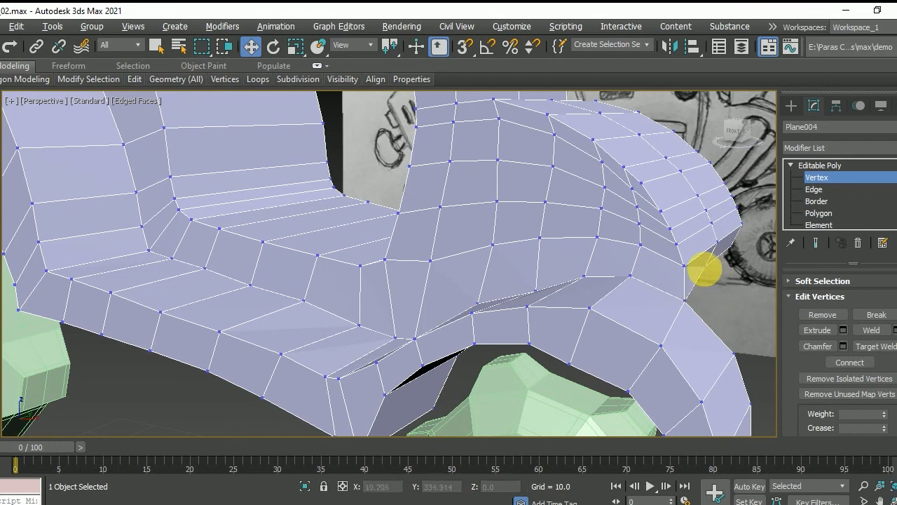
{"action": "left_click", "coordinate": [707, 264]}
{"action": "left_click_drag", "start_coordinate": [750, 282], "coordinate": [743, 257]}
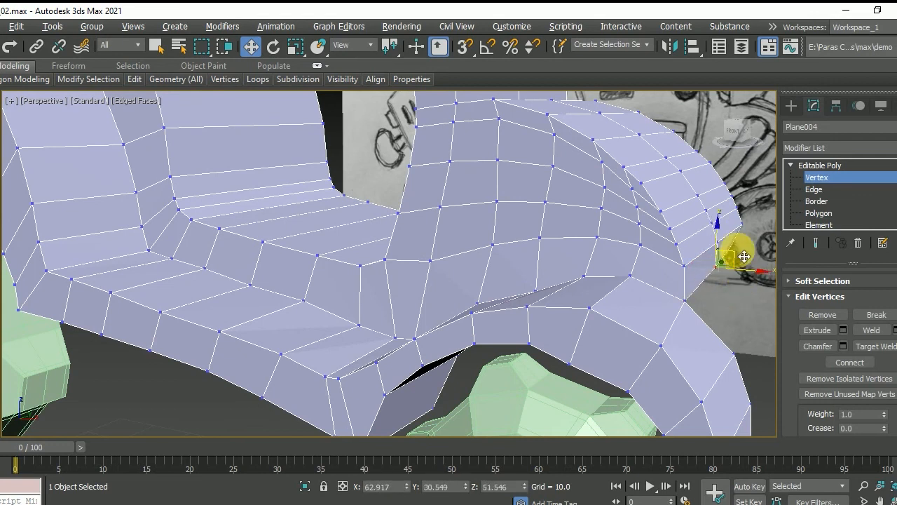
{"action": "middle_click_drag", "start_coordinate": [769, 259], "coordinate": [501, 324], "text": "alt"}
{"action": "left_click", "coordinate": [819, 213]}
{"action": "left_click_drag", "start_coordinate": [610, 136], "coordinate": [573, 297]}
{"action": "key", "text": "Delete"}
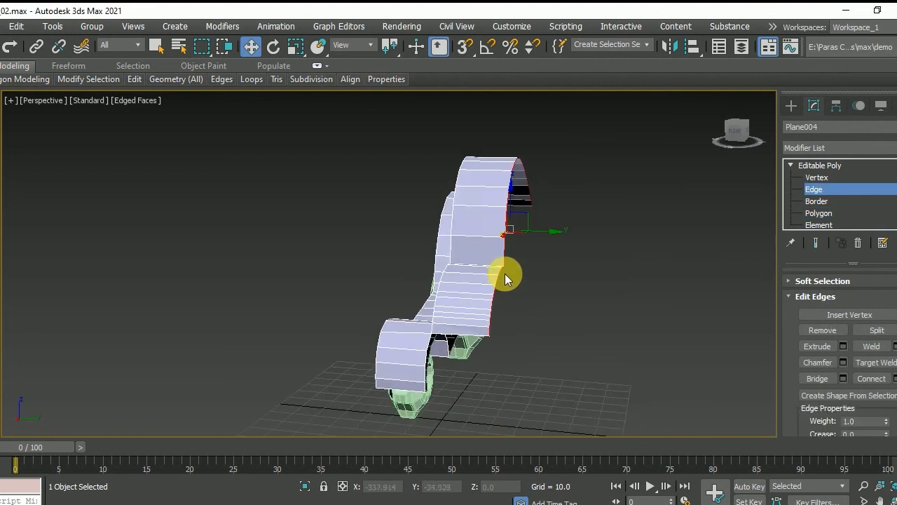
Select a border edge of the hood on the open centre side and check that side from the car's front
{"action": "left_click", "coordinate": [505, 273]}
{"action": "scroll", "coordinate": [552, 294], "scroll_direction": "up", "scroll_amount": 4}
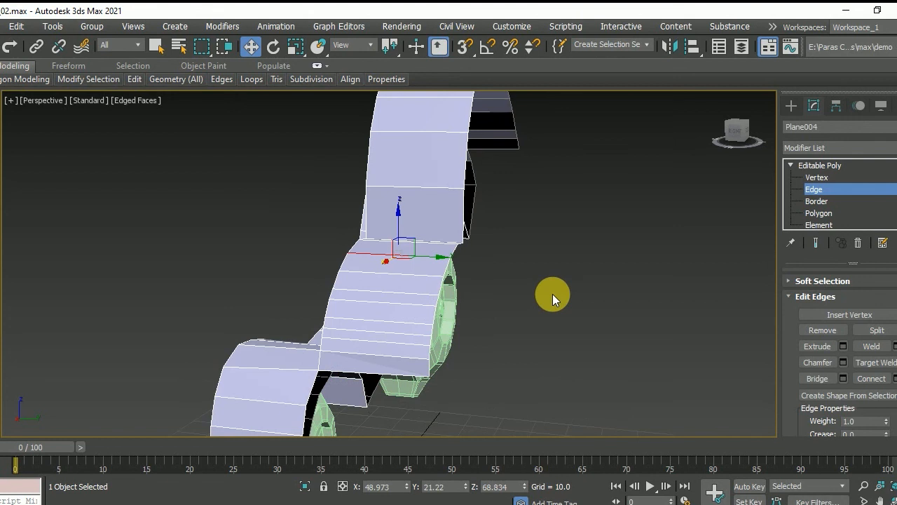
{"action": "double_click", "coordinate": [455, 274]}
{"action": "left_click", "coordinate": [449, 274]}
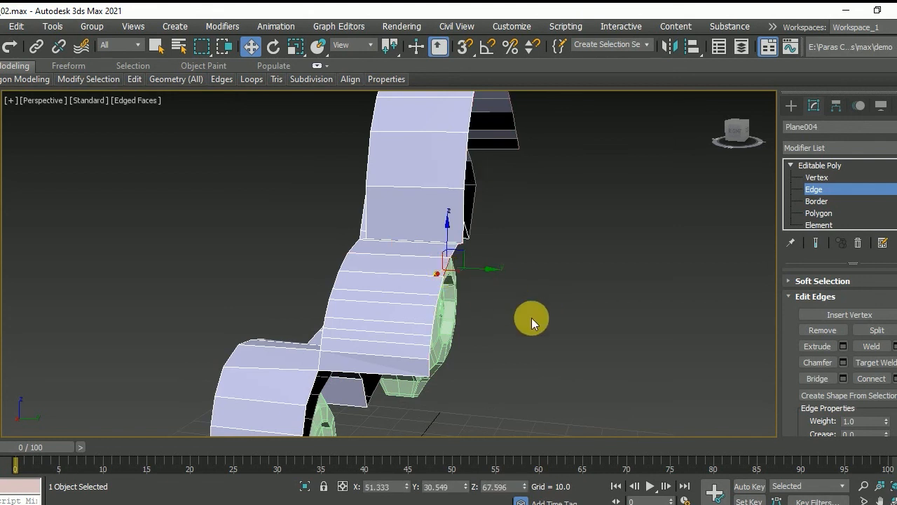
{"action": "scroll", "coordinate": [531, 317], "scroll_direction": "down", "scroll_amount": 3}
{"action": "middle_click_drag", "start_coordinate": [531, 319], "coordinate": [560, 317], "text": "alt"}
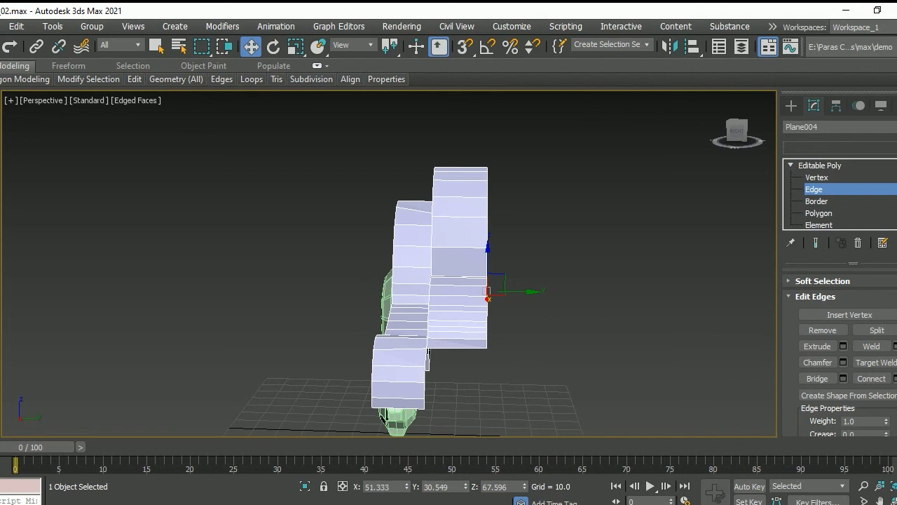
Add a Symmetry modifier to the half body and set its mirror axis to Z
{"action": "left_click", "coordinate": [862, 147]}
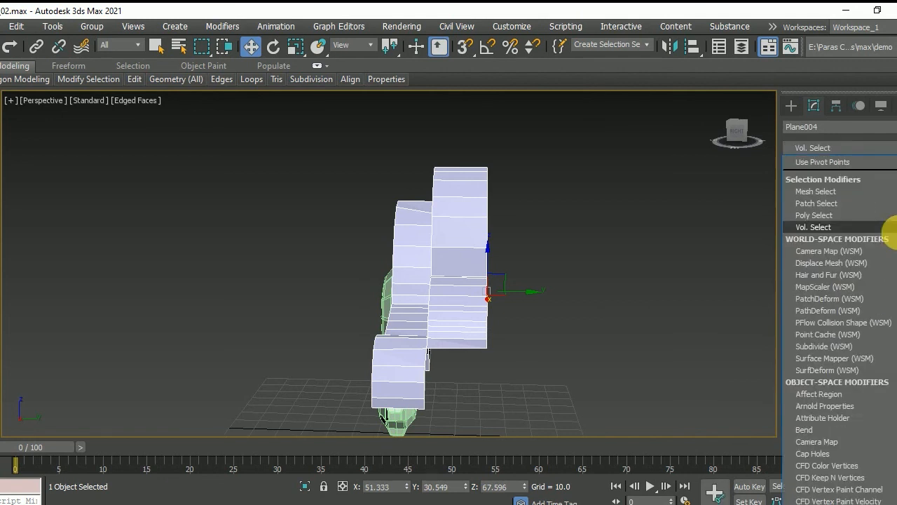
{"action": "key", "text": "s"}
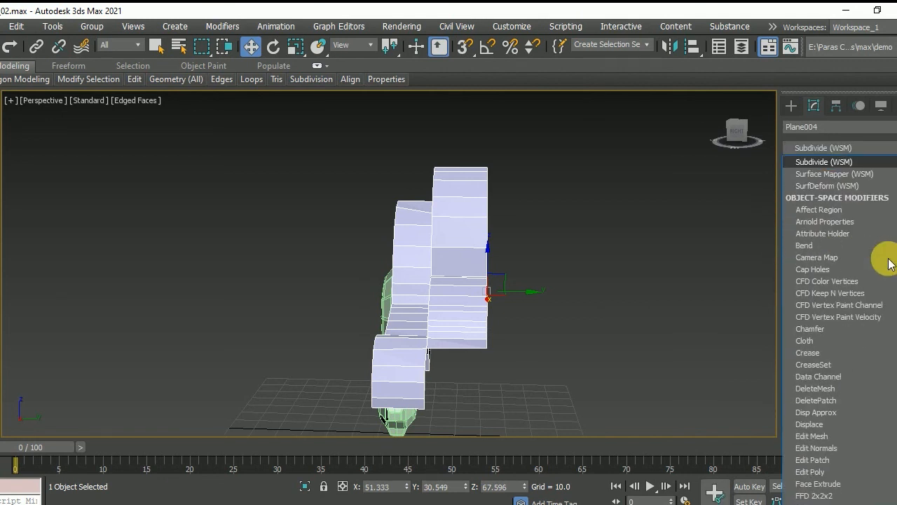
{"action": "scroll", "coordinate": [889, 263], "scroll_direction": "down", "scroll_amount": 15}
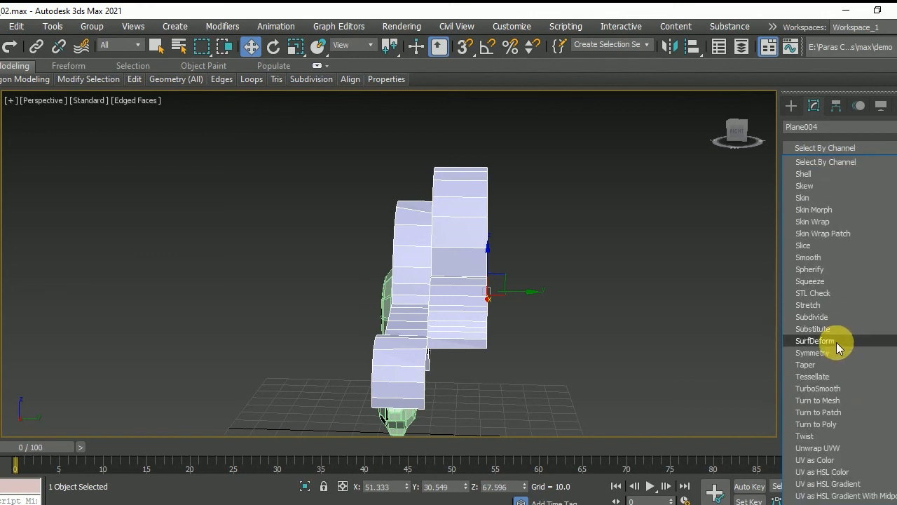
{"action": "left_click", "coordinate": [831, 352]}
{"action": "mouse_move", "coordinate": [581, 298]}
{"action": "middle_mouse_down", "text": "alt"}
{"action": "mouse_move", "coordinate": [625, 320]}
{"action": "mouse_move", "coordinate": [701, 326]}
{"action": "mouse_move", "coordinate": [623, 308]}
{"action": "middle_mouse_up", "text": "alt"}
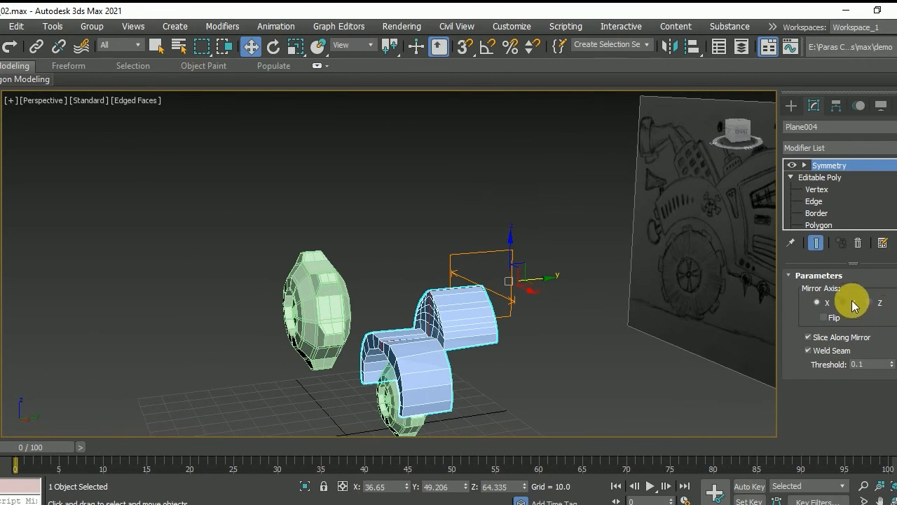
{"action": "left_click", "coordinate": [853, 303]}
{"action": "left_click", "coordinate": [870, 303]}
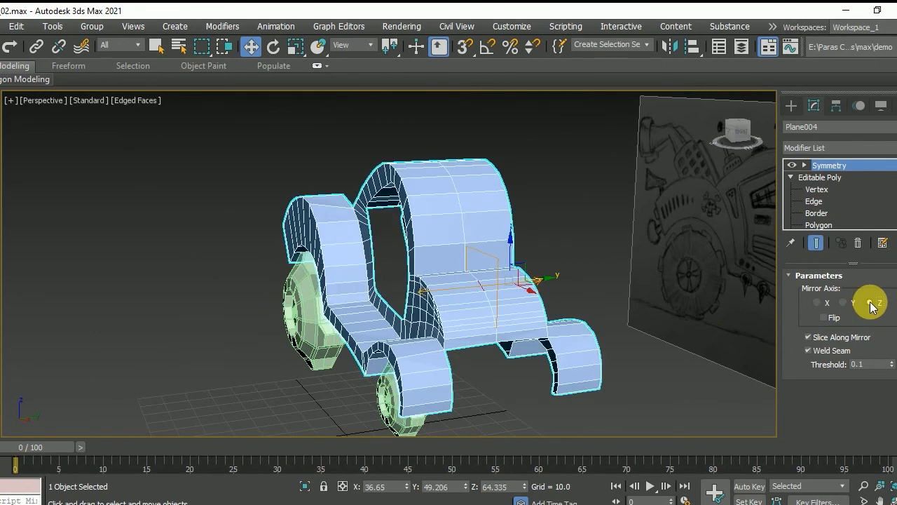
Convert the mirrored car body to an Editable Poly
{"action": "mouse_move", "coordinate": [525, 286]}
{"action": "middle_mouse_down", "text": "alt"}
{"action": "mouse_move", "coordinate": [504, 206]}
{"action": "mouse_move", "coordinate": [424, 217]}
{"action": "mouse_move", "coordinate": [362, 278]}
{"action": "mouse_move", "coordinate": [488, 262]}
{"action": "mouse_move", "coordinate": [475, 287]}
{"action": "mouse_move", "coordinate": [534, 292]}
{"action": "mouse_move", "coordinate": [461, 294]}
{"action": "mouse_move", "coordinate": [457, 280]}
{"action": "middle_mouse_up", "text": "alt"}
{"action": "right_click", "coordinate": [438, 239]}
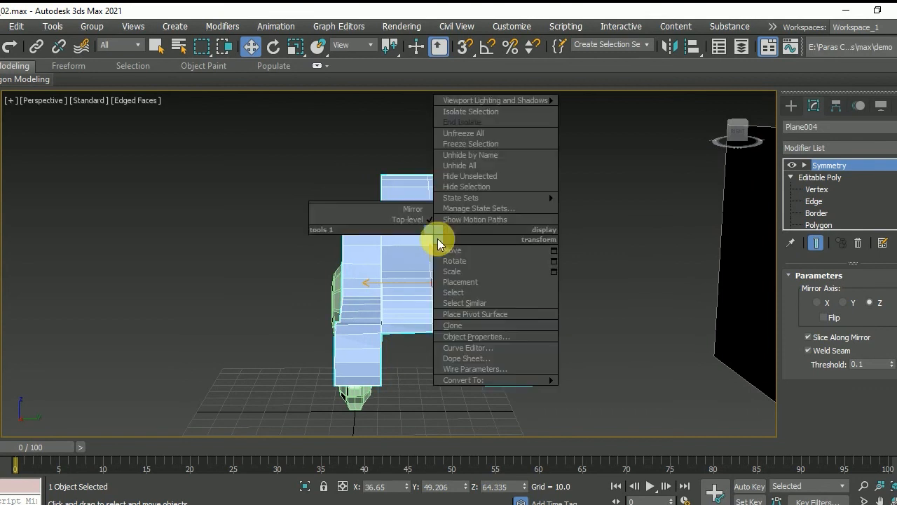
{"action": "mouse_move", "coordinate": [539, 381]}
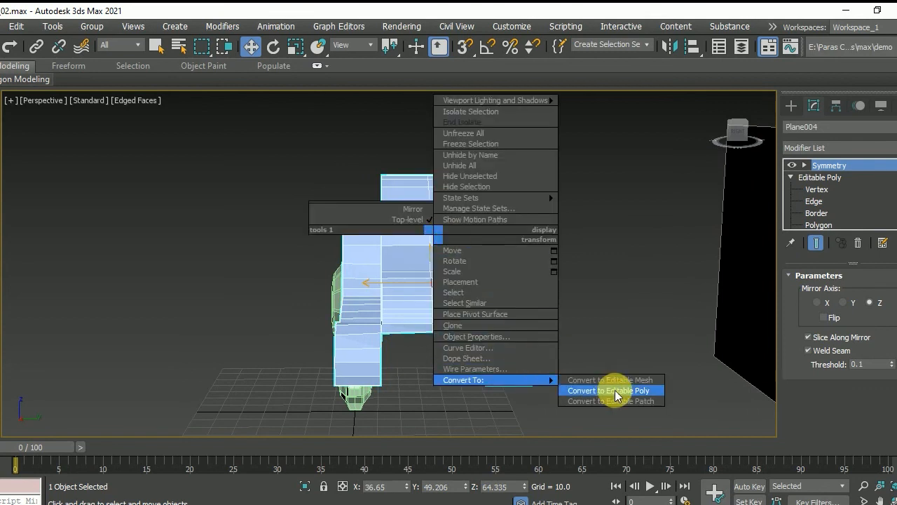
{"action": "left_click", "coordinate": [614, 390]}
Bridge the facing inner edges of the two front fenders below the hood with 2 segments
{"action": "middle_click_drag", "start_coordinate": [621, 394], "coordinate": [469, 375], "text": "alt"}
{"action": "scroll", "coordinate": [447, 279], "scroll_direction": "up", "scroll_amount": 5}
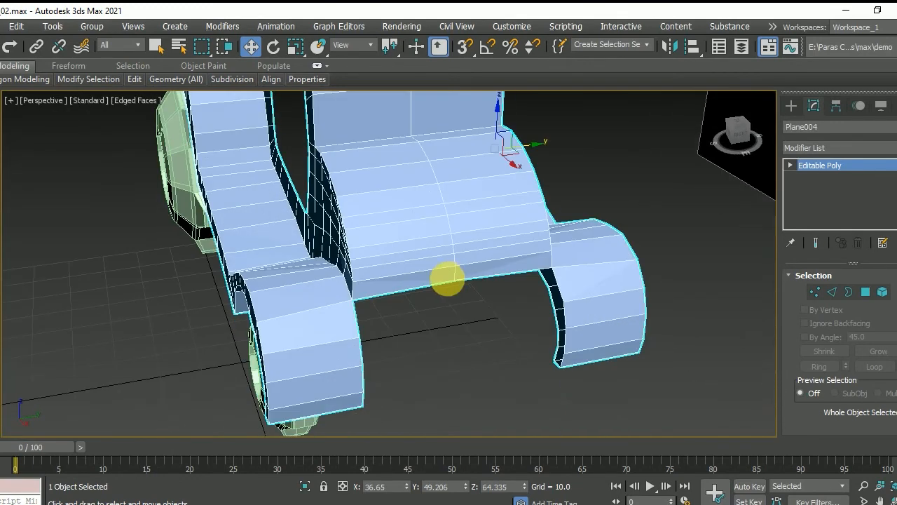
{"action": "key", "text": "2"}
{"action": "left_click", "coordinate": [359, 336]}
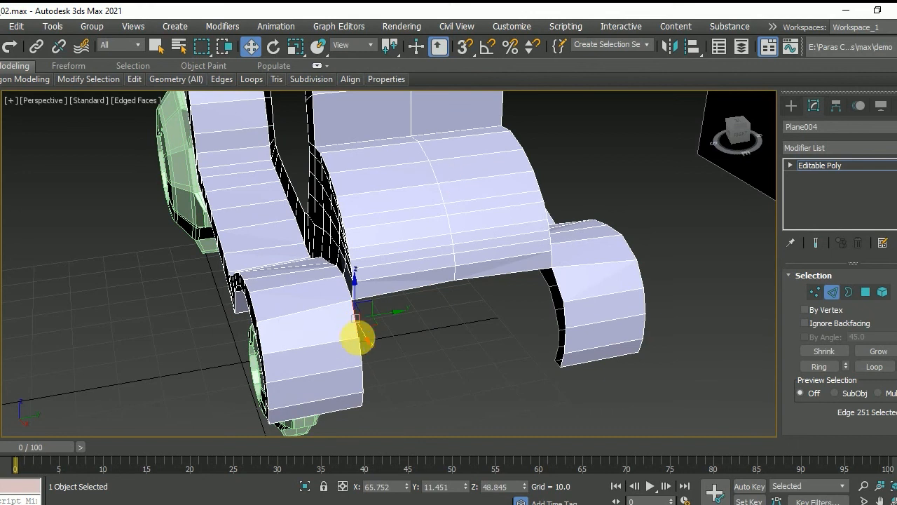
{"action": "left_click", "coordinate": [365, 394], "text": "ctrl"}
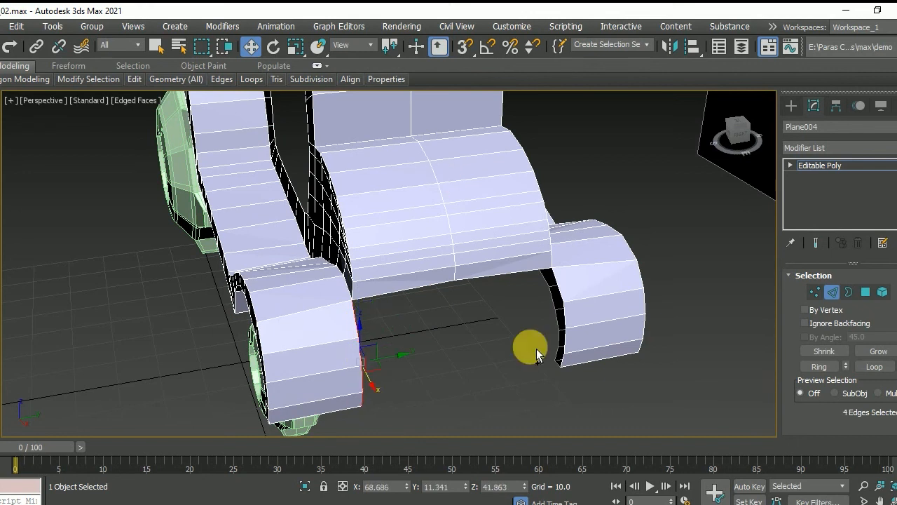
{"action": "left_click", "coordinate": [563, 290], "text": "ctrl"}
{"action": "left_click", "coordinate": [567, 321], "text": "ctrl"}
{"action": "left_click", "coordinate": [565, 338], "text": "ctrl"}
{"action": "left_click", "coordinate": [564, 360], "text": "ctrl"}
{"action": "middle_click_drag", "start_coordinate": [572, 388], "coordinate": [544, 339], "text": "alt"}
{"action": "scroll", "coordinate": [834, 340], "scroll_direction": "down", "scroll_amount": 5}
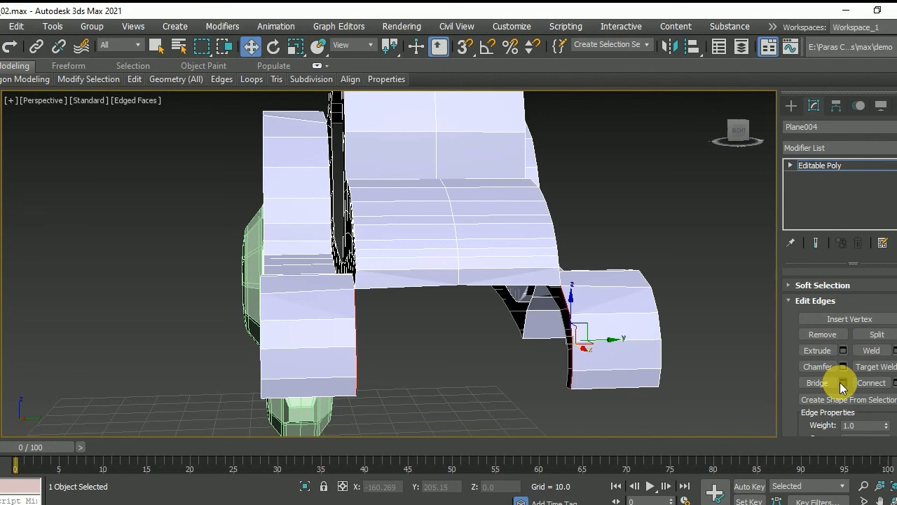
{"action": "left_click", "coordinate": [842, 383]}
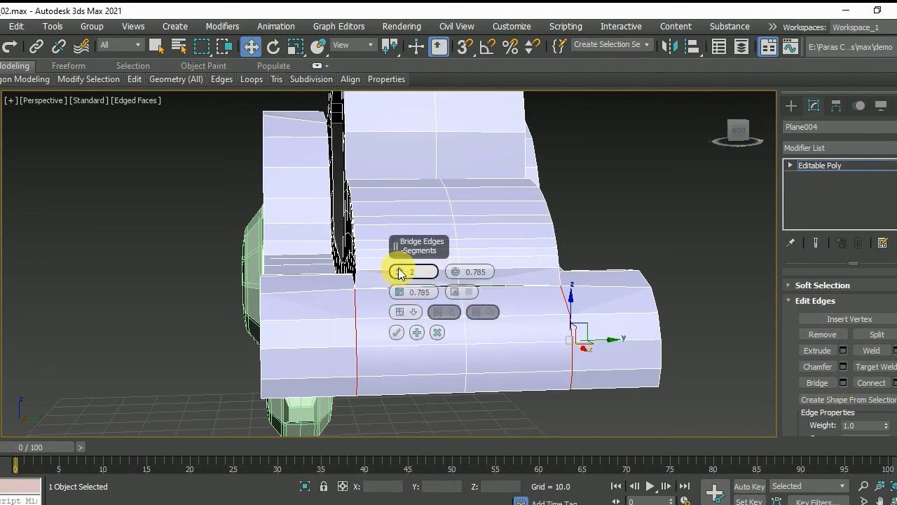
{"action": "left_click", "coordinate": [397, 332]}
Weld the vertices at the middle of the seam between the hood and the new front panel, adjusting the weld threshold
{"action": "middle_click_drag", "start_coordinate": [475, 369], "coordinate": [539, 358], "text": "alt"}
{"action": "key", "text": "1"}
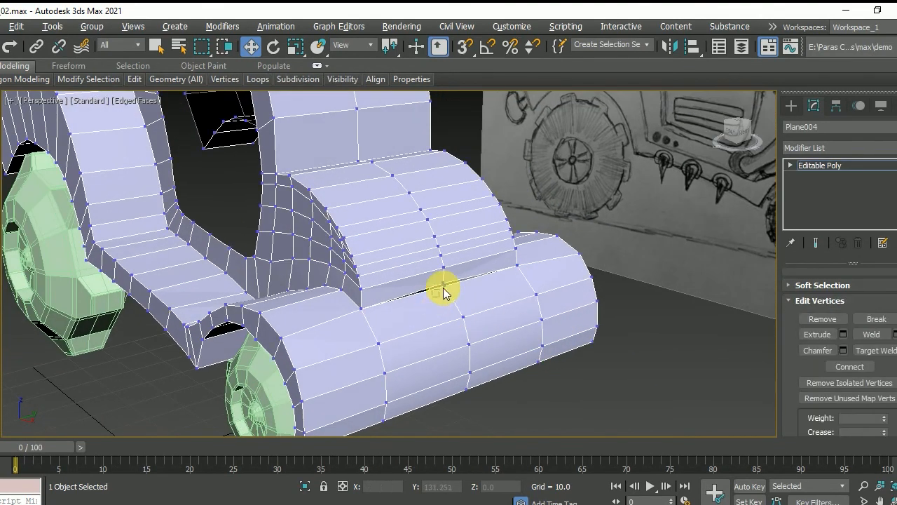
{"action": "left_click", "coordinate": [444, 285]}
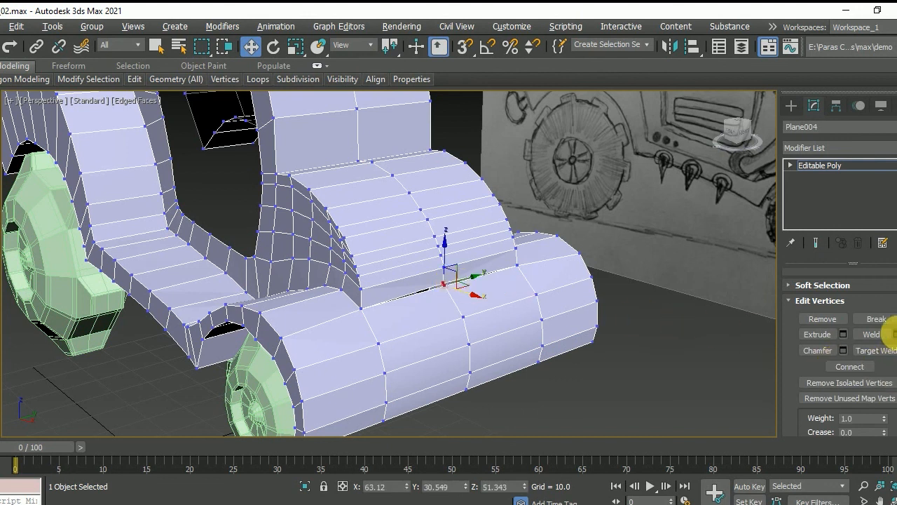
{"action": "left_click", "coordinate": [892, 334]}
{"action": "left_click_drag", "start_coordinate": [405, 264], "coordinate": [408, 245]}
{"action": "left_click", "coordinate": [396, 321]}
Bridge the facing inner edges of the two rear fenders to close the body behind the cabin
{"action": "mouse_move", "coordinate": [581, 379]}
{"action": "middle_mouse_down", "text": "alt"}
{"action": "mouse_move", "coordinate": [524, 339]}
{"action": "mouse_move", "coordinate": [442, 347]}
{"action": "mouse_move", "coordinate": [608, 338]}
{"action": "mouse_move", "coordinate": [634, 309]}
{"action": "mouse_move", "coordinate": [676, 315]}
{"action": "mouse_move", "coordinate": [680, 336]}
{"action": "mouse_move", "coordinate": [566, 347]}
{"action": "mouse_move", "coordinate": [459, 243]}
{"action": "mouse_move", "coordinate": [495, 288]}
{"action": "mouse_move", "coordinate": [469, 255]}
{"action": "mouse_move", "coordinate": [467, 291]}
{"action": "middle_mouse_up", "text": "alt"}
{"action": "scroll", "coordinate": [604, 335], "scroll_direction": "down", "scroll_amount": 2}
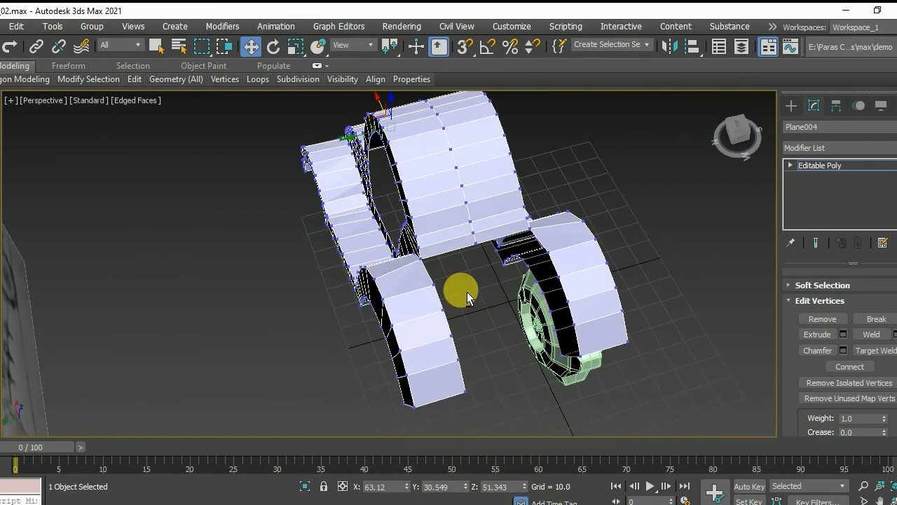
{"action": "key", "text": "2"}
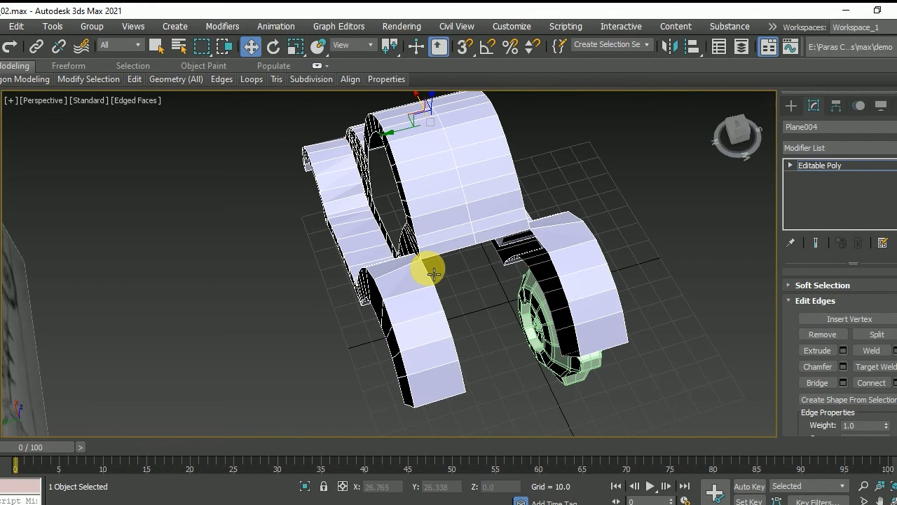
{"action": "left_click", "coordinate": [433, 273]}
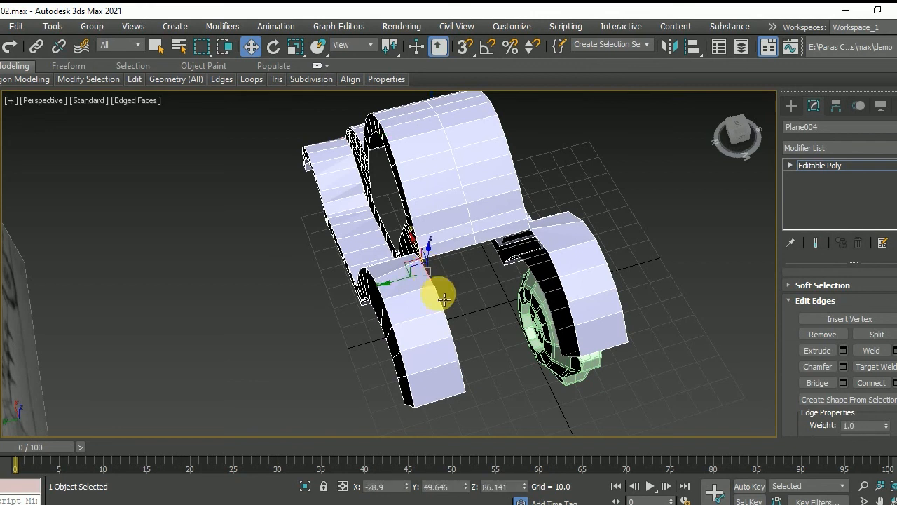
{"action": "left_click", "coordinate": [465, 374]}
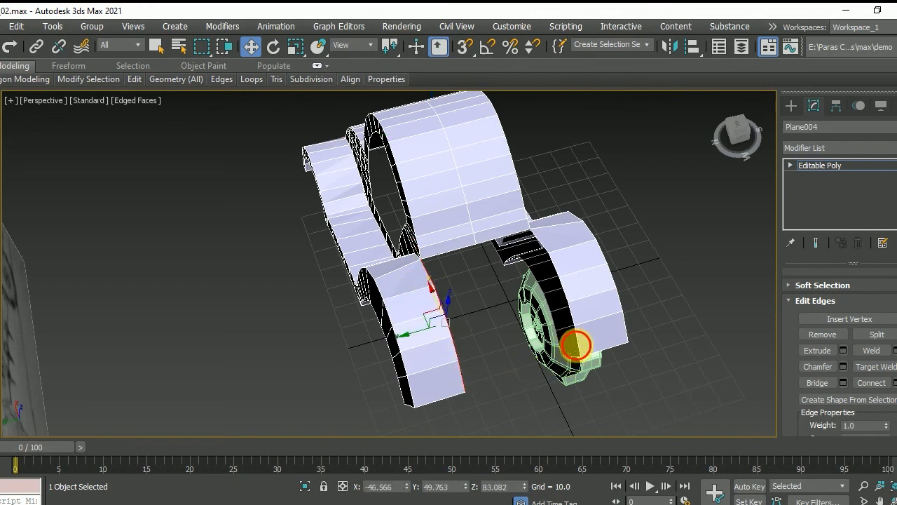
{"action": "left_click", "coordinate": [575, 344]}
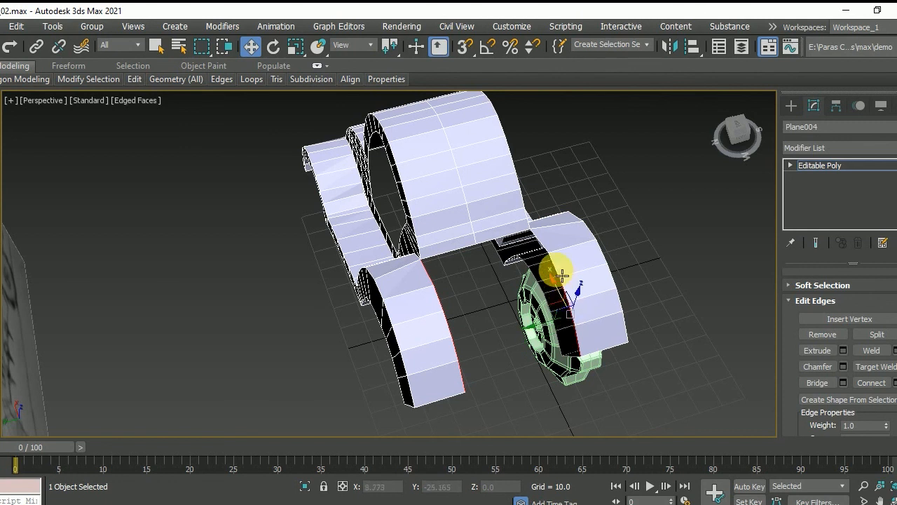
{"action": "middle_click_drag", "start_coordinate": [547, 245], "coordinate": [446, 363], "text": "alt"}
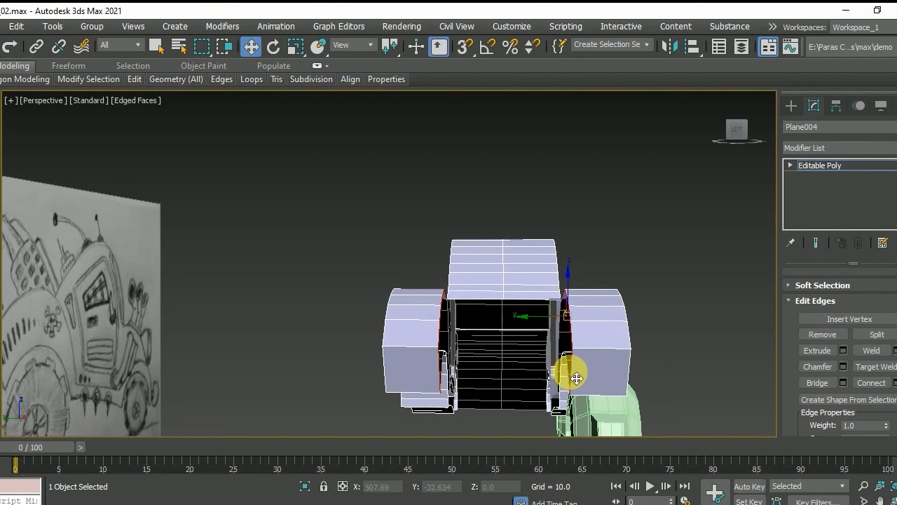
{"action": "middle_click_drag", "start_coordinate": [487, 304], "coordinate": [781, 367], "text": "alt"}
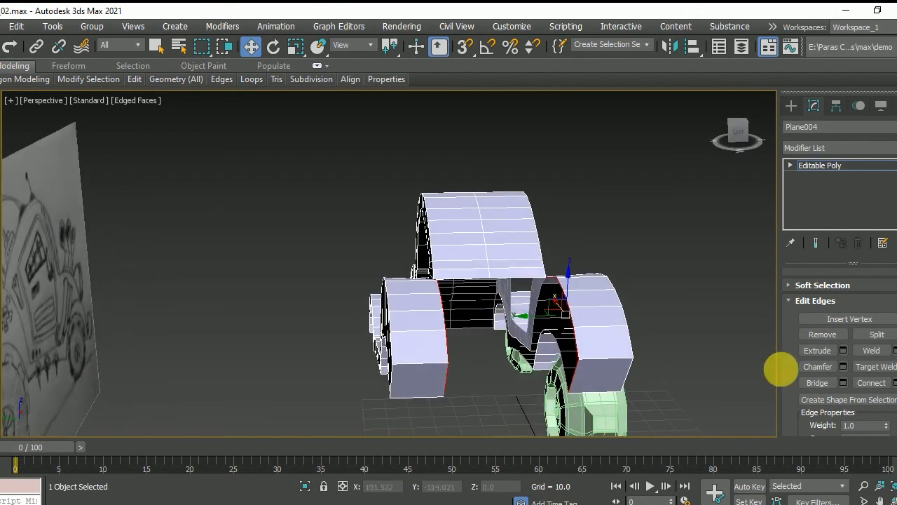
{"action": "left_click", "coordinate": [844, 382]}
{"action": "left_click", "coordinate": [396, 332]}
In wireframe display, select the vertices where the cabin's centre line meets the bridged rear panel
{"action": "mouse_move", "coordinate": [430, 267]}
{"action": "middle_mouse_down", "text": "alt"}
{"action": "mouse_move", "coordinate": [465, 334]}
{"action": "mouse_move", "coordinate": [467, 254]}
{"action": "mouse_move", "coordinate": [440, 250]}
{"action": "mouse_move", "coordinate": [497, 279]}
{"action": "mouse_move", "coordinate": [468, 315]}
{"action": "middle_mouse_up", "text": "alt"}
{"action": "scroll", "coordinate": [465, 262], "scroll_direction": "up", "scroll_amount": 3}
{"action": "key", "text": "F3"}
{"action": "key", "text": "1"}
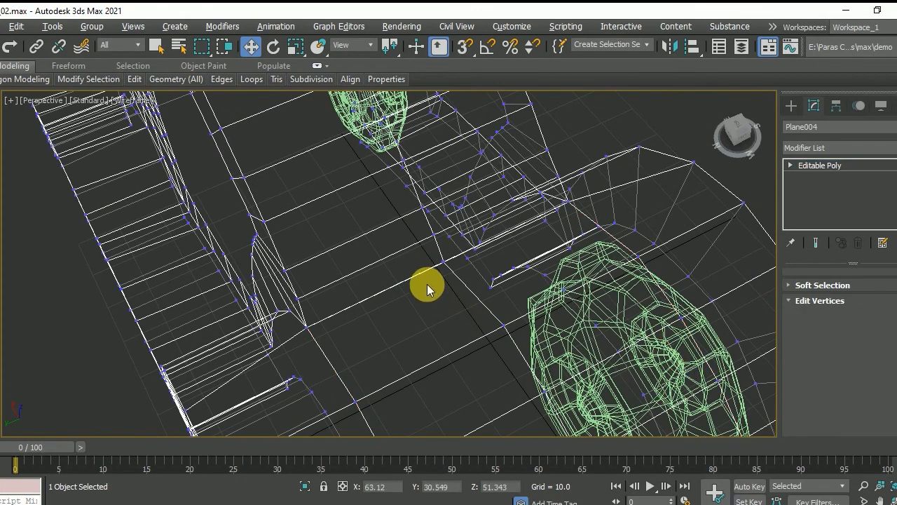
{"action": "left_click_drag", "start_coordinate": [427, 284], "coordinate": [454, 254]}
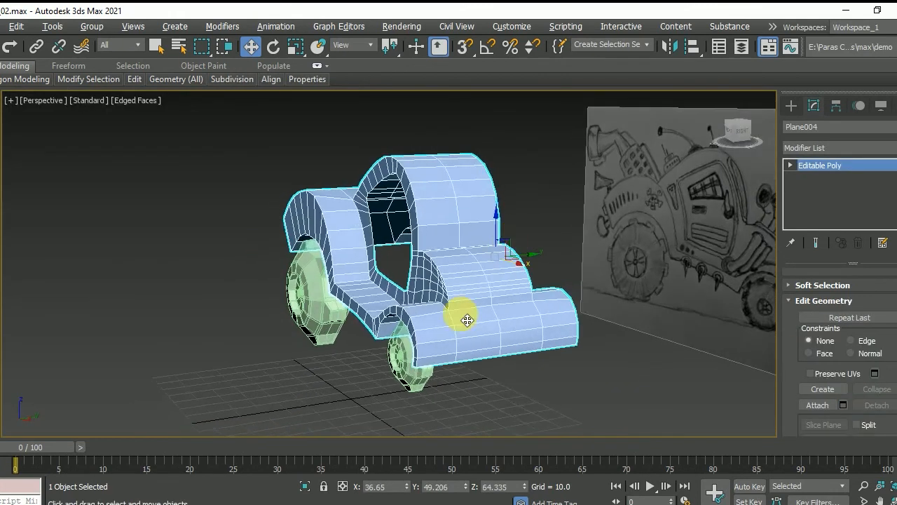
Add Swift Loop edge loops close to the outer side edges of the fenders and running boards
{"action": "mouse_move", "coordinate": [461, 314]}
{"action": "middle_mouse_down", "text": "alt"}
{"action": "mouse_move", "coordinate": [436, 345]}
{"action": "mouse_move", "coordinate": [511, 362]}
{"action": "mouse_move", "coordinate": [615, 361]}
{"action": "mouse_move", "coordinate": [411, 362]}
{"action": "mouse_move", "coordinate": [427, 351]}
{"action": "mouse_move", "coordinate": [436, 357]}
{"action": "middle_mouse_up", "text": "alt"}
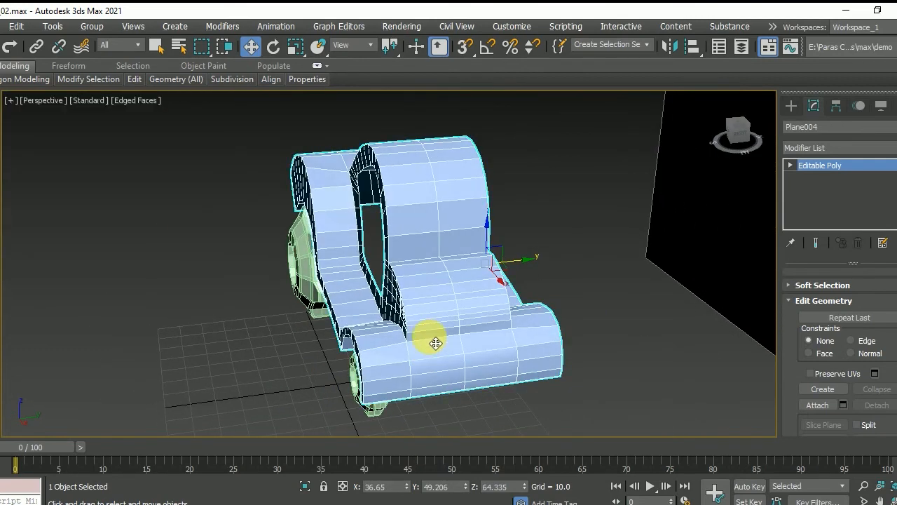
{"action": "scroll", "coordinate": [433, 345], "scroll_direction": "up", "scroll_amount": 2}
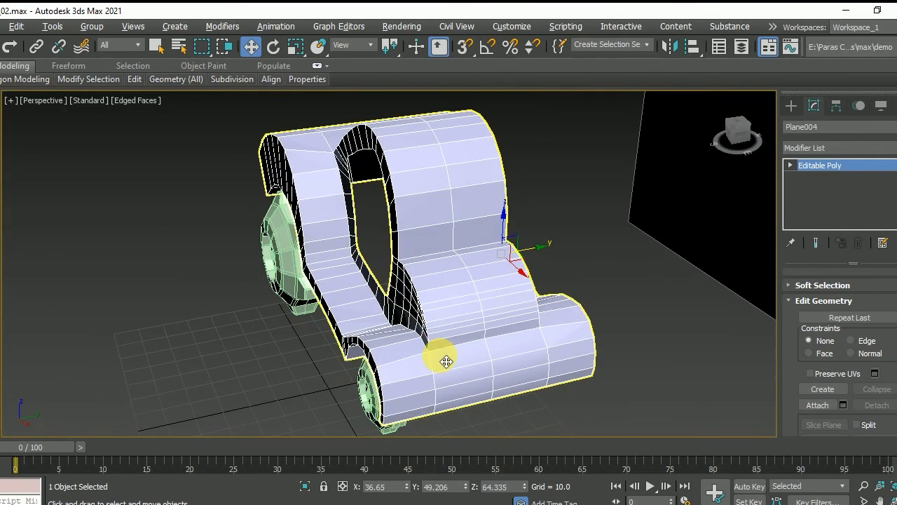
{"action": "middle_click_drag", "start_coordinate": [444, 360], "coordinate": [436, 357], "text": "alt"}
{"action": "mouse_move", "coordinate": [133, 82]}
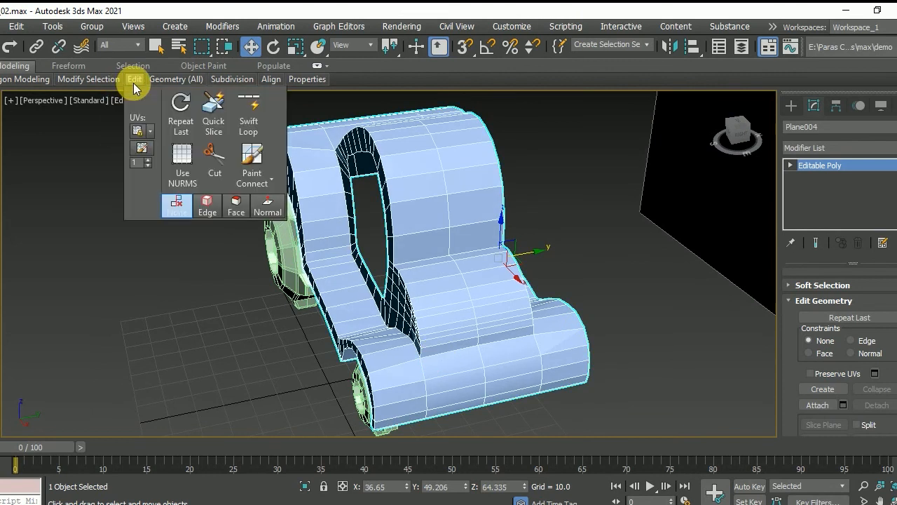
{"action": "left_click", "coordinate": [247, 113]}
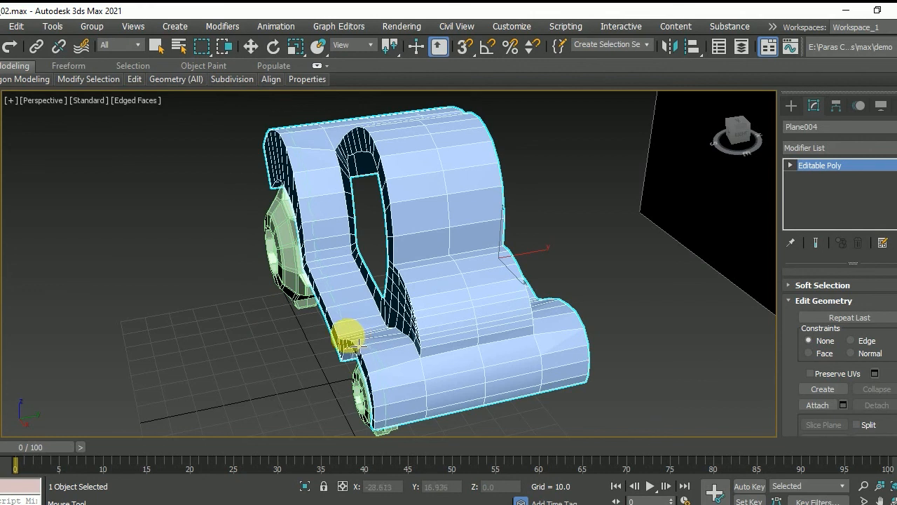
{"action": "mouse_move", "coordinate": [526, 336]}
{"action": "middle_mouse_down", "text": "alt"}
{"action": "mouse_move", "coordinate": [495, 320]}
{"action": "mouse_move", "coordinate": [515, 330]}
{"action": "mouse_move", "coordinate": [540, 300]}
{"action": "mouse_move", "coordinate": [447, 275]}
{"action": "middle_mouse_up", "text": "alt"}
{"action": "middle_click_drag", "start_coordinate": [351, 291], "coordinate": [349, 291], "text": "alt"}
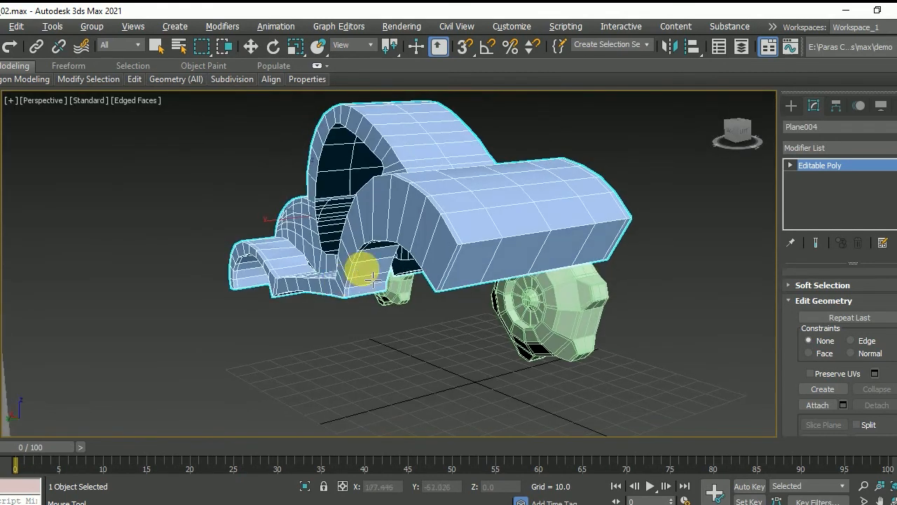
{"action": "middle_click_drag", "start_coordinate": [406, 254], "coordinate": [328, 348], "text": "alt"}
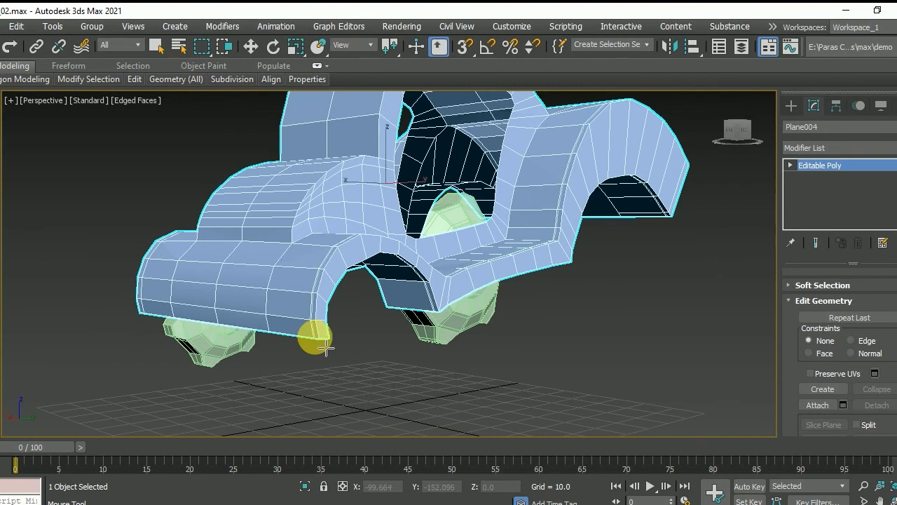
{"action": "left_click", "coordinate": [318, 333]}
Remove the edge loop and its vertices beside the small gap where the front fender meets the running board on one side
{"action": "mouse_move", "coordinate": [463, 390]}
{"action": "middle_mouse_down", "text": "alt"}
{"action": "mouse_move", "coordinate": [383, 296]}
{"action": "mouse_move", "coordinate": [421, 308]}
{"action": "mouse_move", "coordinate": [360, 344]}
{"action": "mouse_move", "coordinate": [272, 325]}
{"action": "mouse_move", "coordinate": [340, 316]}
{"action": "middle_mouse_up", "text": "alt"}
{"action": "key", "text": "2"}
{"action": "right_click", "coordinate": [301, 294]}
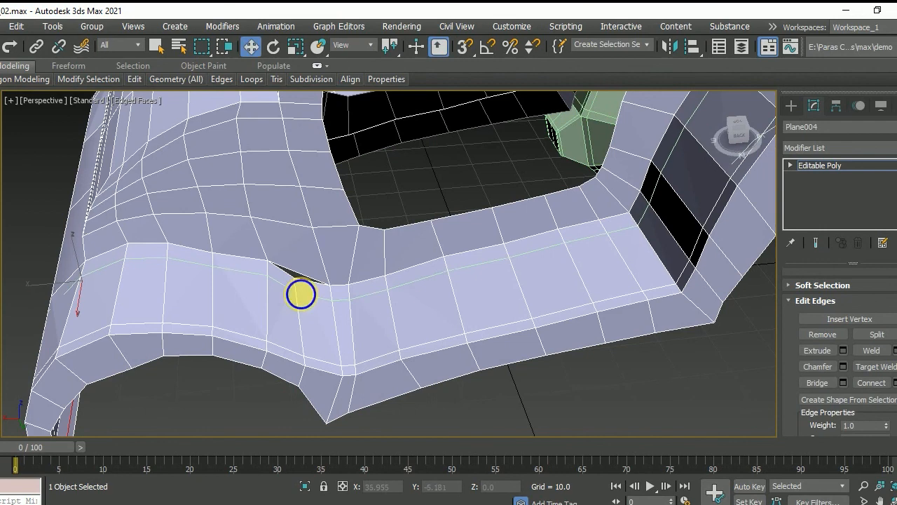
{"action": "key", "text": "2"}
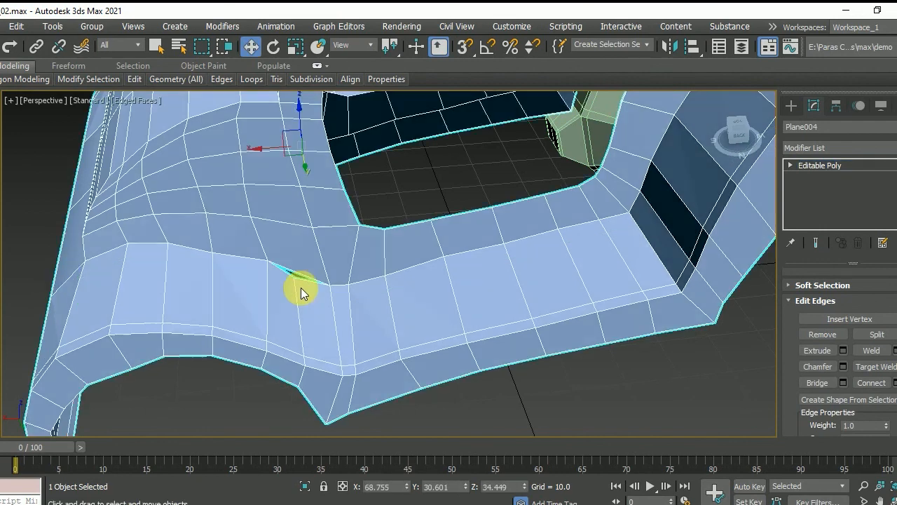
{"action": "middle_click_drag", "start_coordinate": [305, 306], "coordinate": [405, 251], "text": "alt"}
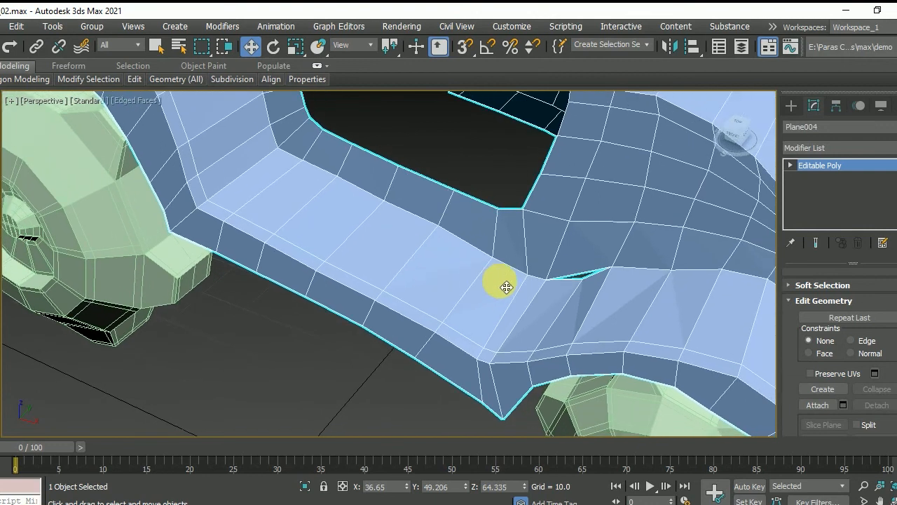
{"action": "key", "text": "2"}
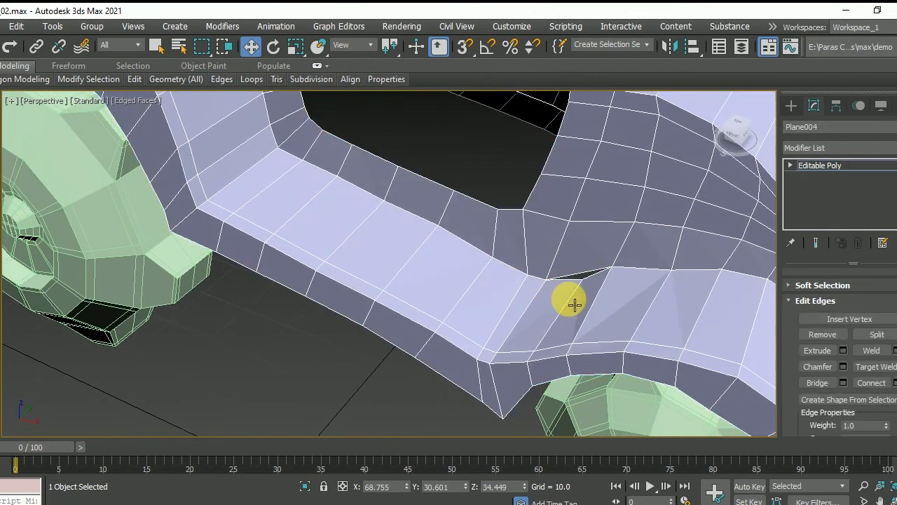
{"action": "key", "text": "2"}
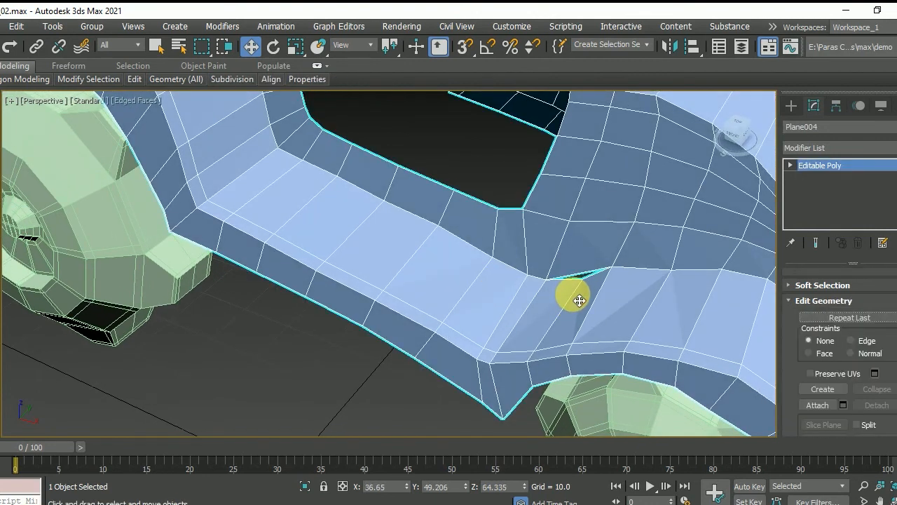
{"action": "key", "text": "2"}
{"action": "left_click", "coordinate": [571, 309]}
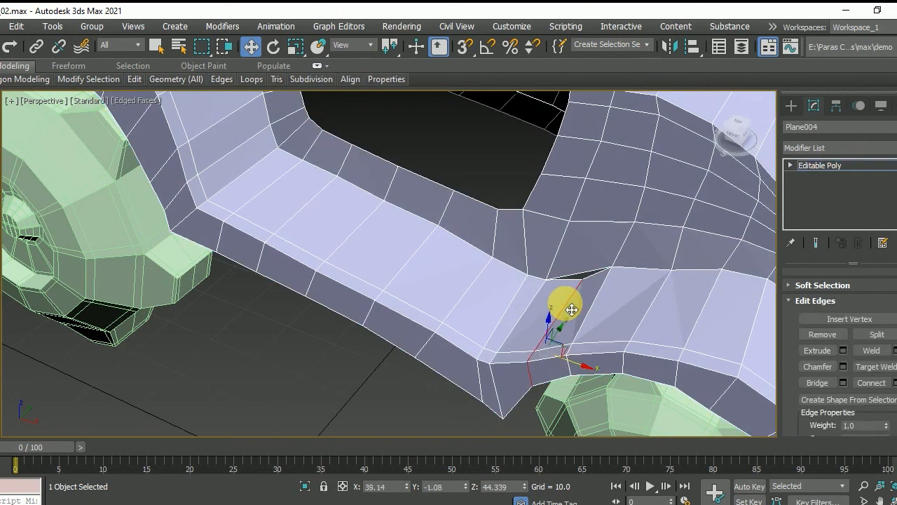
{"action": "key", "text": "ctrl+BackSpace"}
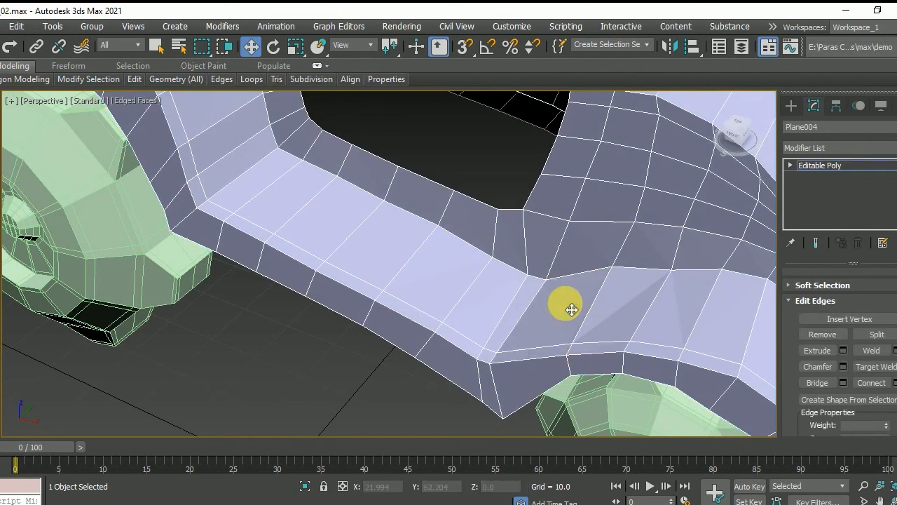
Remove the matching edge loop and its vertices beside the fender gap on the opposite side of the body
{"action": "scroll", "coordinate": [571, 309], "scroll_direction": "down", "scroll_amount": 3}
{"action": "middle_click_drag", "start_coordinate": [569, 310], "coordinate": [360, 380], "text": "alt"}
{"action": "left_click", "coordinate": [351, 330]}
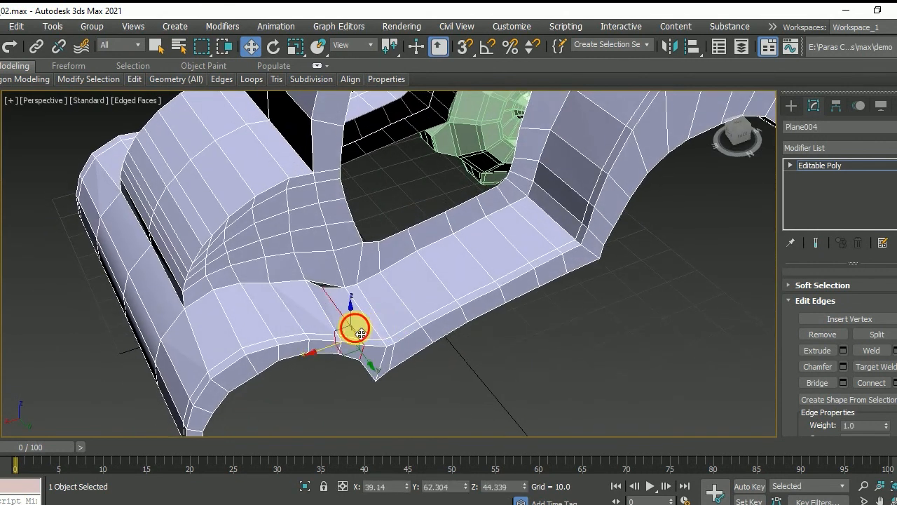
{"action": "key", "text": "ctrl+BackSpace"}
Add Swift Loop edge loops along the side edges of the cabin and hood and beside their seams with the front fenders
{"action": "middle_click_drag", "start_coordinate": [361, 335], "coordinate": [459, 294], "text": "alt"}
{"action": "mouse_move", "coordinate": [138, 83]}
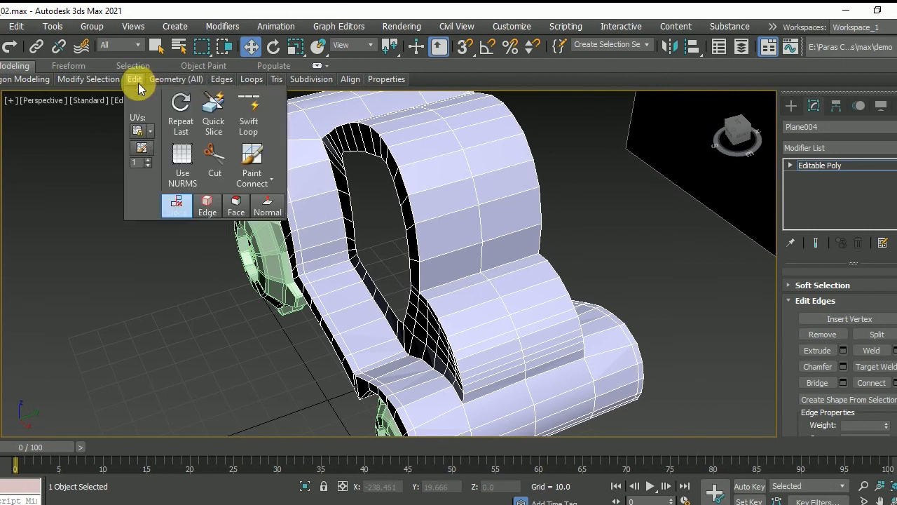
{"action": "left_click", "coordinate": [248, 112]}
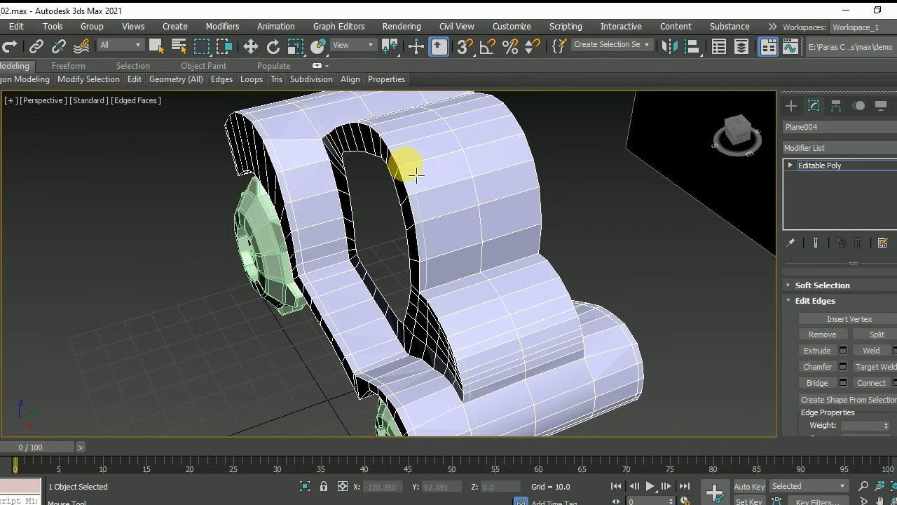
{"action": "left_click", "coordinate": [408, 166]}
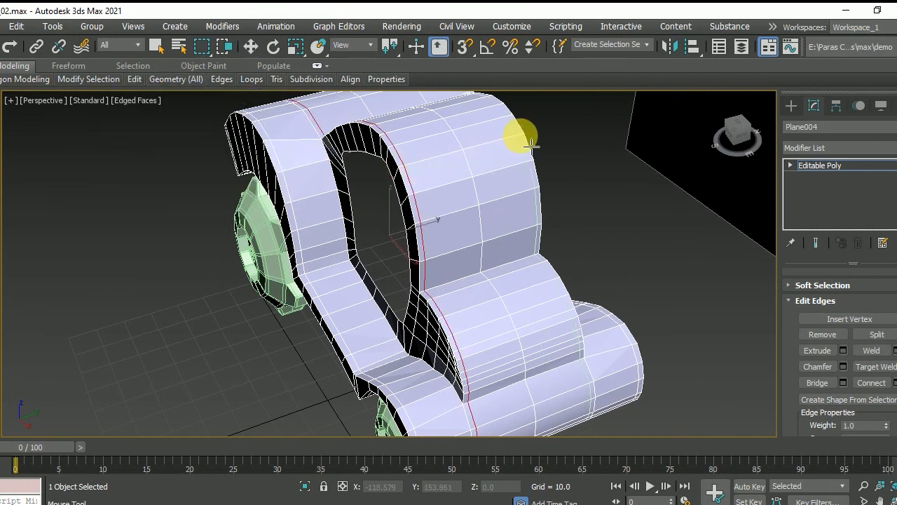
{"action": "middle_click_drag", "start_coordinate": [561, 263], "coordinate": [403, 361], "text": "alt"}
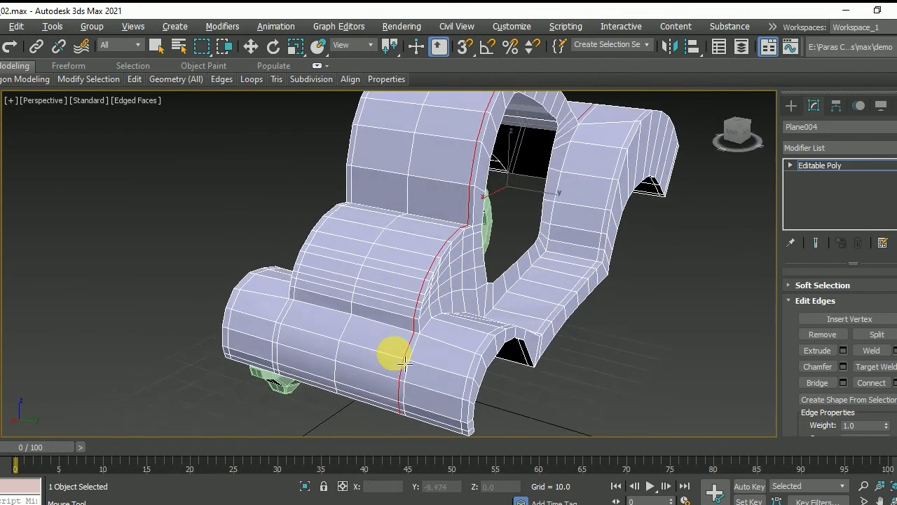
{"action": "scroll", "coordinate": [405, 363], "scroll_direction": "up", "scroll_amount": 2}
{"action": "left_click", "coordinate": [459, 334]}
{"action": "middle_click_drag", "start_coordinate": [459, 334], "coordinate": [354, 304], "text": "alt"}
{"action": "scroll", "coordinate": [454, 337], "scroll_direction": "down", "scroll_amount": 4}
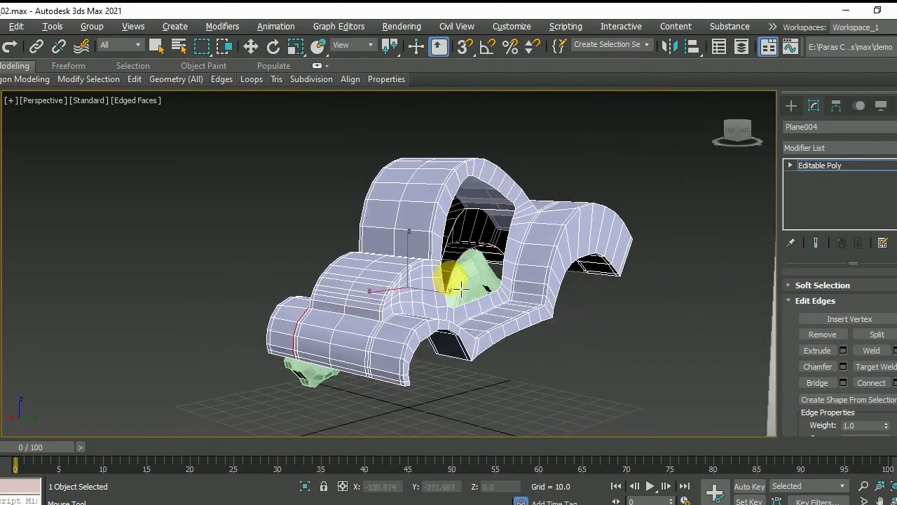
Add Swift Loop edge loops around the edges of the cabin's side door openings and finish the Swift Loop command
{"action": "scroll", "coordinate": [462, 289], "scroll_direction": "up", "scroll_amount": 2}
{"action": "middle_click_drag", "start_coordinate": [475, 278], "coordinate": [500, 241], "text": "alt"}
{"action": "scroll", "coordinate": [486, 200], "scroll_direction": "up", "scroll_amount": 1}
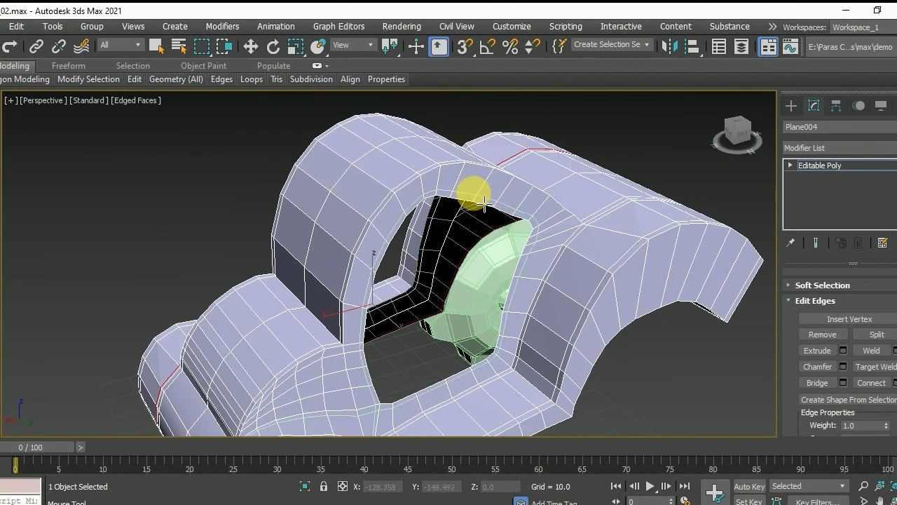
{"action": "mouse_move", "coordinate": [483, 200]}
{"action": "middle_mouse_down", "text": "alt"}
{"action": "mouse_move", "coordinate": [473, 192]}
{"action": "mouse_move", "coordinate": [645, 276]}
{"action": "mouse_move", "coordinate": [574, 242]}
{"action": "mouse_move", "coordinate": [718, 252]}
{"action": "middle_mouse_up", "text": "alt"}
{"action": "scroll", "coordinate": [471, 274], "scroll_direction": "down", "scroll_amount": 4}
{"action": "scroll", "coordinate": [488, 276], "scroll_direction": "up", "scroll_amount": 2}
{"action": "mouse_move", "coordinate": [517, 287]}
{"action": "middle_mouse_down", "text": "alt"}
{"action": "mouse_move", "coordinate": [332, 294]}
{"action": "mouse_move", "coordinate": [362, 274]}
{"action": "mouse_move", "coordinate": [481, 267]}
{"action": "middle_mouse_up", "text": "alt"}
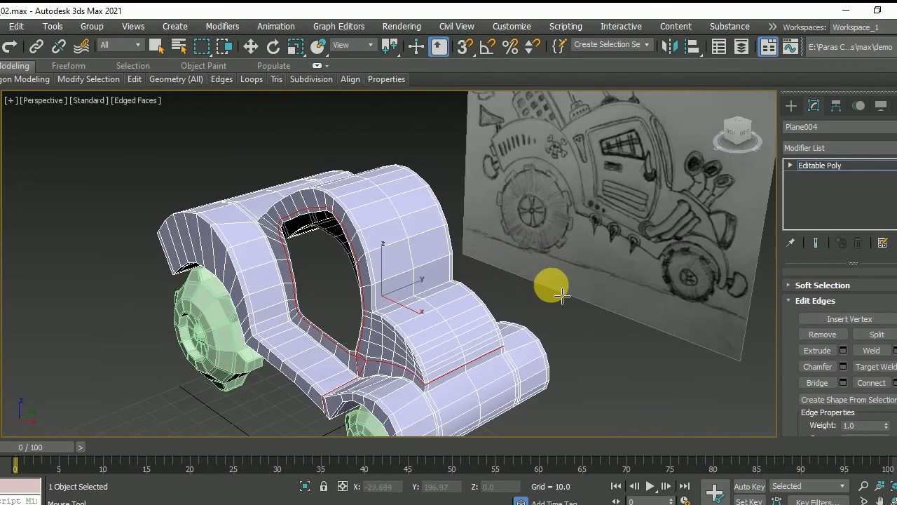
{"action": "left_click", "coordinate": [530, 299]}
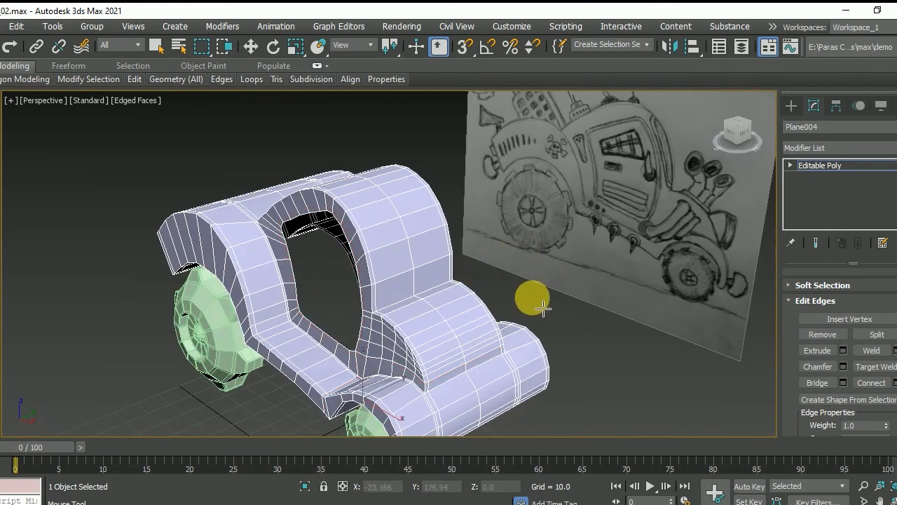
{"action": "mouse_move", "coordinate": [477, 325]}
{"action": "middle_mouse_down", "text": "alt"}
{"action": "mouse_move", "coordinate": [514, 314]}
{"action": "mouse_move", "coordinate": [328, 245]}
{"action": "middle_mouse_up", "text": "alt"}
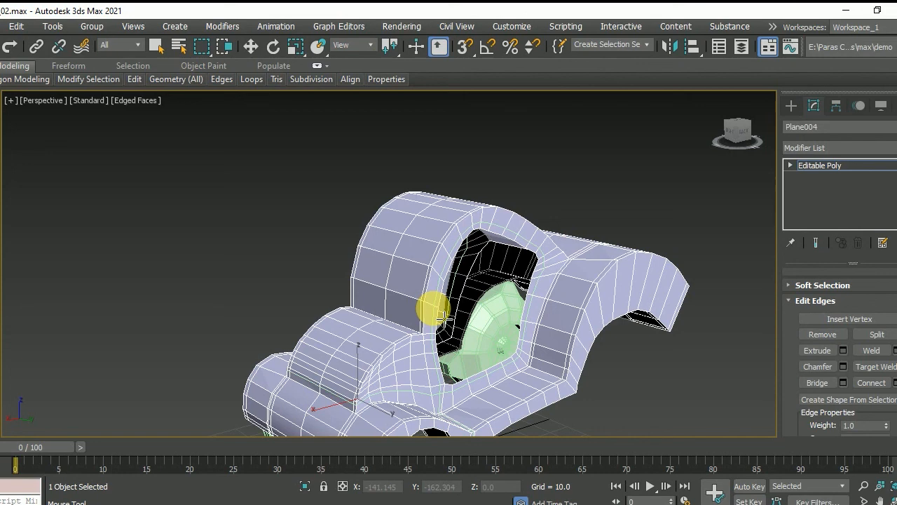
{"action": "right_click", "coordinate": [441, 317]}
{"action": "middle_click_drag", "start_coordinate": [402, 324], "coordinate": [589, 319], "text": "alt"}
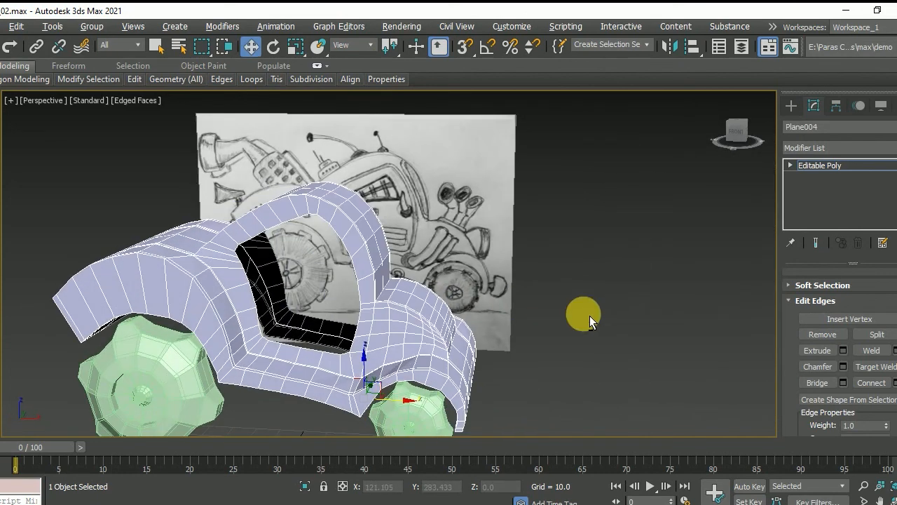
Leave edge editing and enable NURMS subdivision on the car body with 2 iterations
{"action": "scroll", "coordinate": [347, 357], "scroll_direction": "up", "scroll_amount": 2}
{"action": "scroll", "coordinate": [316, 350], "scroll_direction": "down", "scroll_amount": 4}
{"action": "middle_click_drag", "start_coordinate": [296, 344], "coordinate": [309, 379], "text": "alt"}
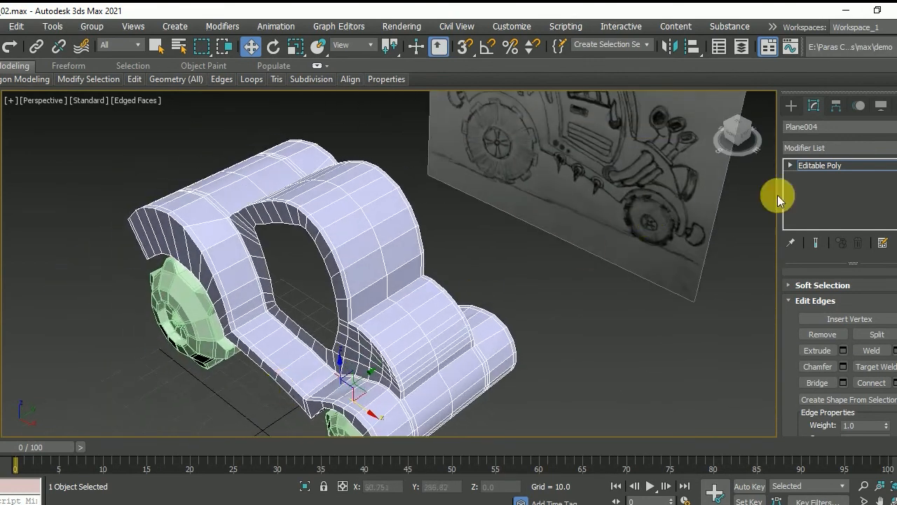
{"action": "left_click", "coordinate": [833, 165]}
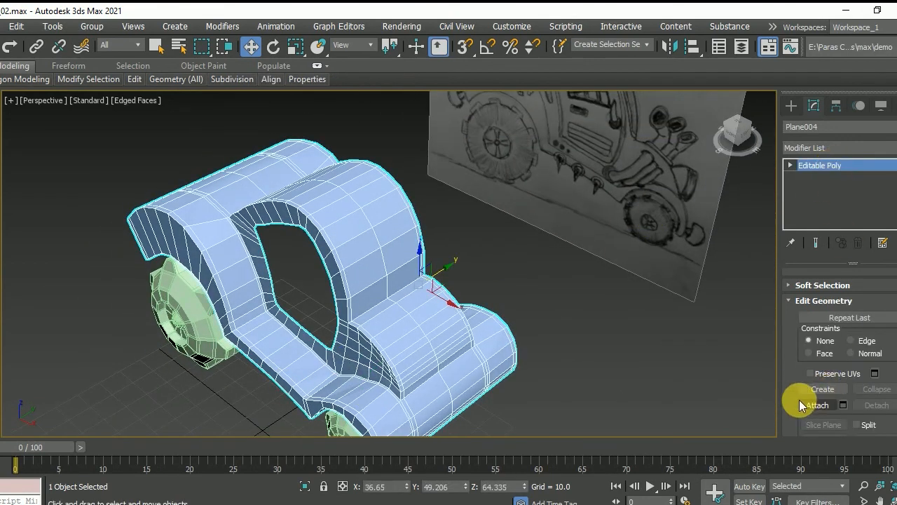
{"action": "mouse_move", "coordinate": [796, 409]}
{"action": "left_mouse_down"}
{"action": "mouse_move", "coordinate": [799, 354]}
{"action": "mouse_move", "coordinate": [796, 426]}
{"action": "left_mouse_up"}
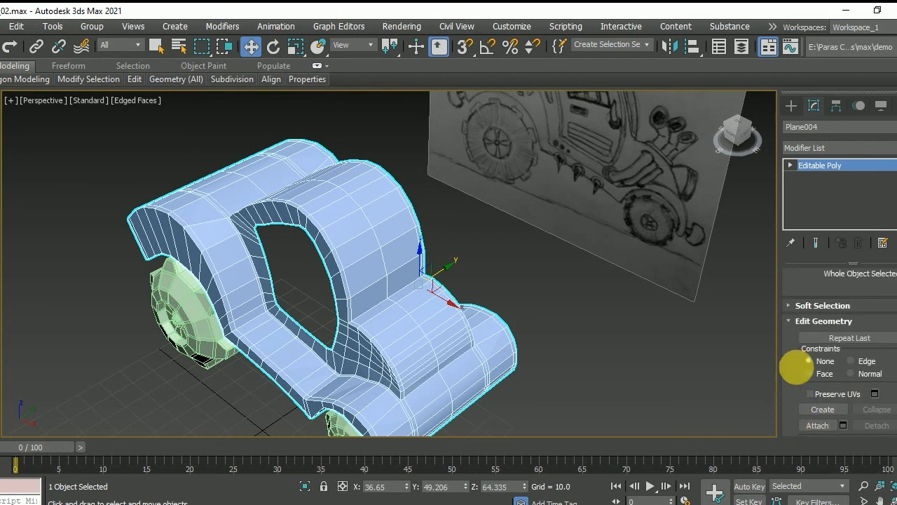
{"action": "left_click", "coordinate": [794, 323]}
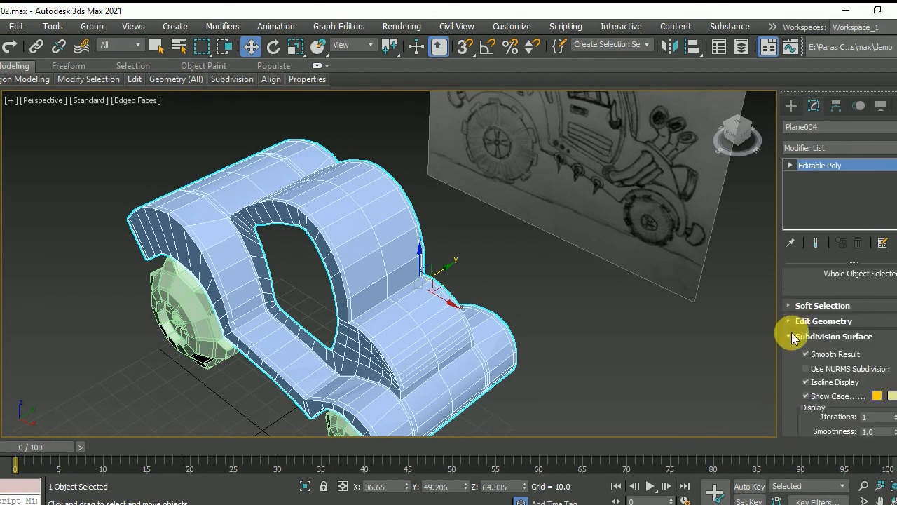
{"action": "left_click", "coordinate": [820, 368]}
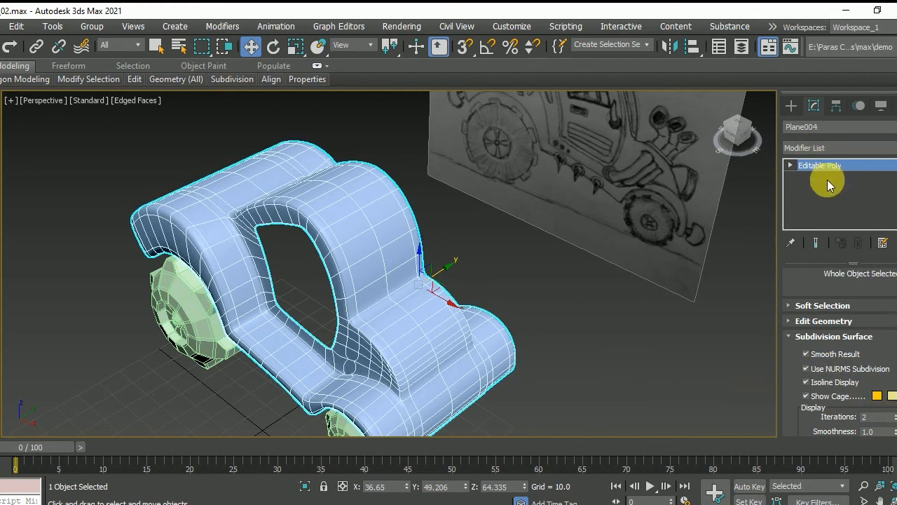
Examine the smoothed car body from several angles in the perspective view
{"action": "left_click", "coordinate": [618, 337]}
{"action": "mouse_move", "coordinate": [618, 337]}
{"action": "middle_mouse_down", "text": "alt"}
{"action": "mouse_move", "coordinate": [615, 312]}
{"action": "mouse_move", "coordinate": [686, 318]}
{"action": "mouse_move", "coordinate": [692, 296]}
{"action": "mouse_move", "coordinate": [636, 301]}
{"action": "mouse_move", "coordinate": [675, 334]}
{"action": "mouse_move", "coordinate": [674, 323]}
{"action": "mouse_move", "coordinate": [560, 319]}
{"action": "mouse_move", "coordinate": [532, 331]}
{"action": "mouse_move", "coordinate": [443, 309]}
{"action": "mouse_move", "coordinate": [687, 311]}
{"action": "mouse_move", "coordinate": [597, 309]}
{"action": "middle_mouse_up", "text": "alt"}
{"action": "key", "text": "alt+w"}
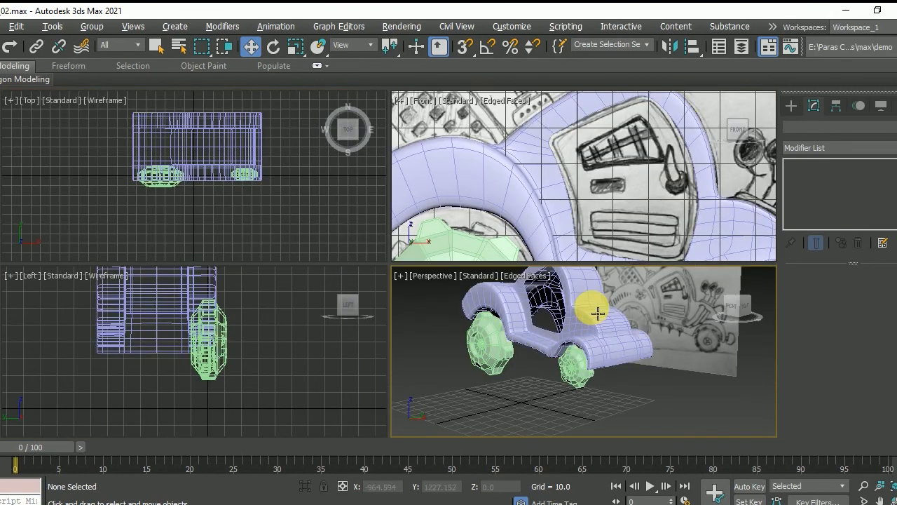
{"action": "key", "text": "alt+w"}
{"action": "mouse_move", "coordinate": [512, 344]}
{"action": "middle_mouse_down", "text": "alt"}
{"action": "mouse_move", "coordinate": [467, 306]}
{"action": "mouse_move", "coordinate": [502, 313]}
{"action": "mouse_move", "coordinate": [497, 344]}
{"action": "mouse_move", "coordinate": [455, 316]}
{"action": "mouse_move", "coordinate": [432, 314]}
{"action": "middle_mouse_up", "text": "alt"}
{"action": "key", "text": "alt+w"}
{"action": "key", "text": "alt+w"}
{"action": "key", "text": "alt+w"}
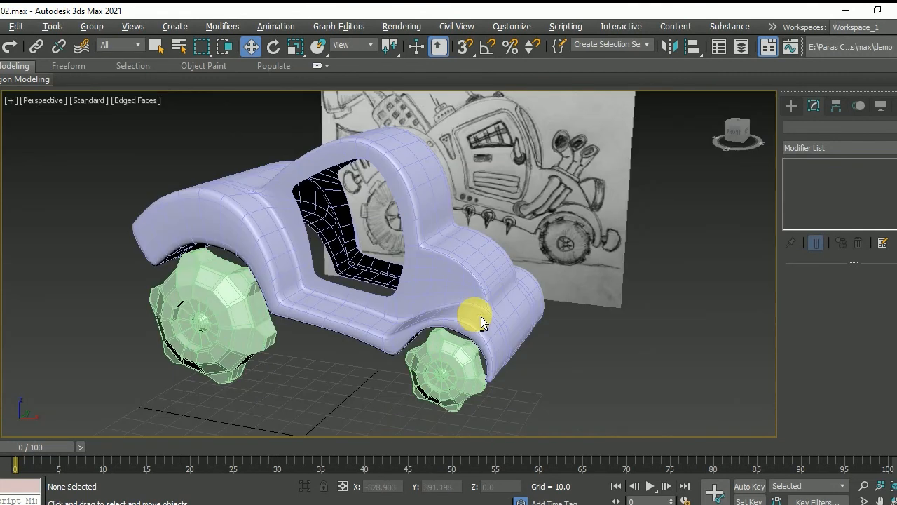
Compare the smoothed body and wheels with the whole reference sketch in the front view, and return to the perspective view
{"action": "left_click", "coordinate": [519, 258]}
{"action": "key", "text": "alt+w"}
{"action": "scroll", "coordinate": [490, 234], "scroll_direction": "down", "scroll_amount": 3}
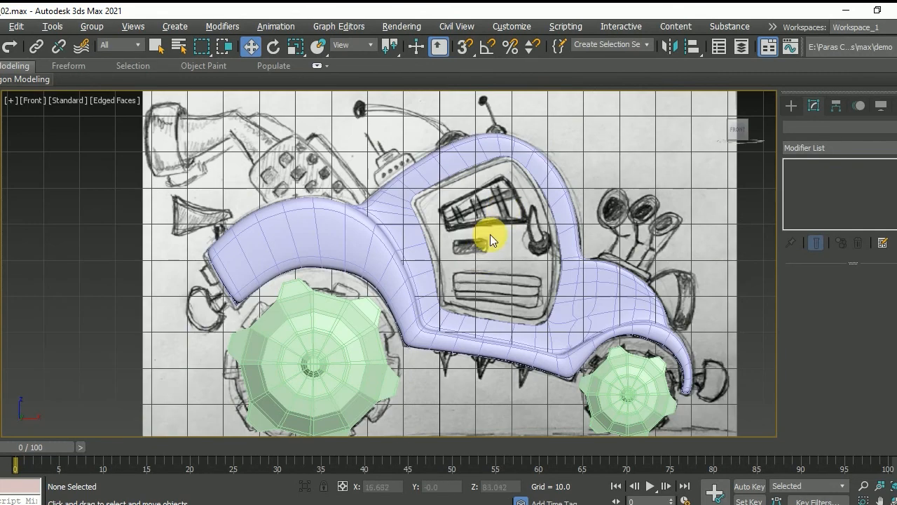
{"action": "scroll", "coordinate": [469, 275], "scroll_direction": "down", "scroll_amount": 2}
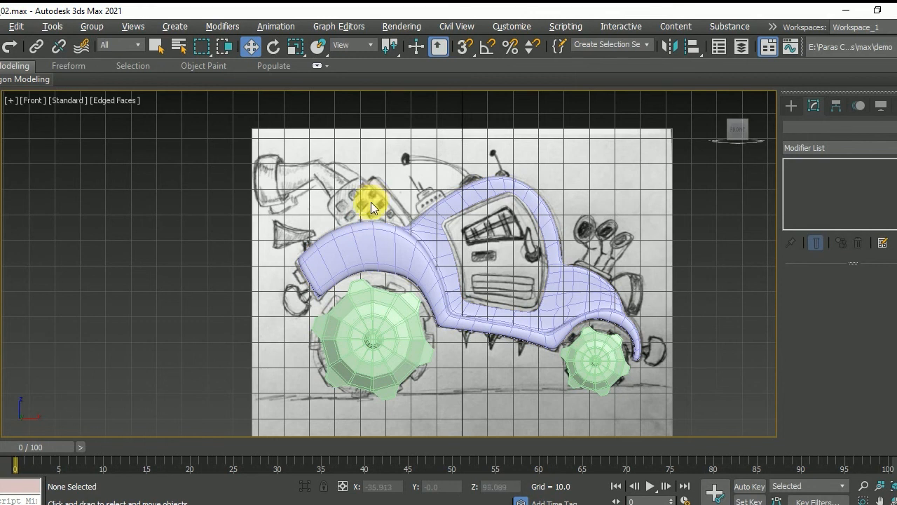
{"action": "middle_click_drag", "start_coordinate": [385, 236], "coordinate": [380, 194]}
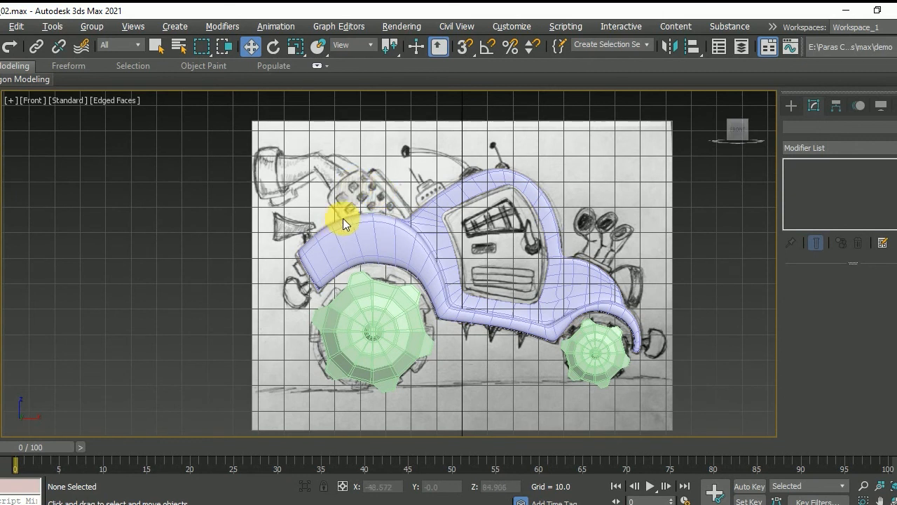
{"action": "key", "text": "alt+w"}
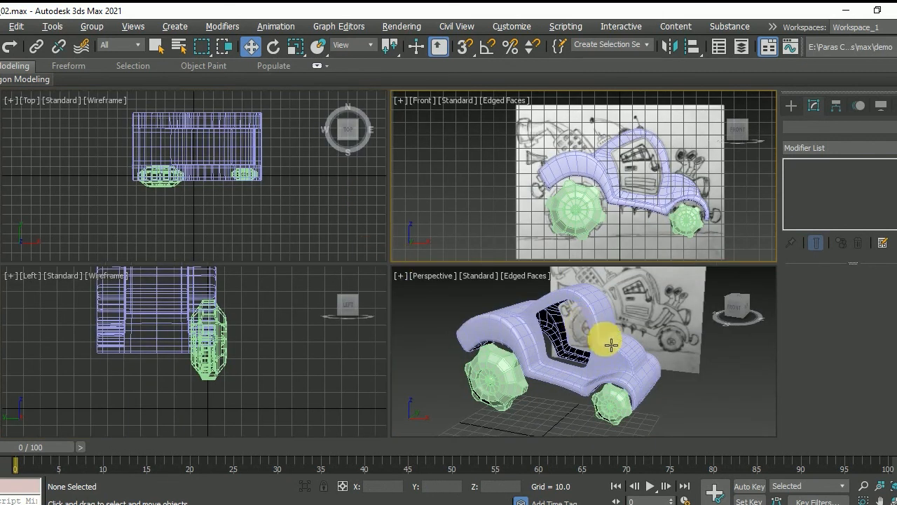
{"action": "middle_click_drag", "start_coordinate": [611, 344], "coordinate": [582, 324], "text": "alt"}
{"action": "key", "text": "alt+w"}
{"action": "scroll", "coordinate": [462, 300], "scroll_direction": "down", "scroll_amount": 6}
{"action": "scroll", "coordinate": [438, 300], "scroll_direction": "up", "scroll_amount": 4}
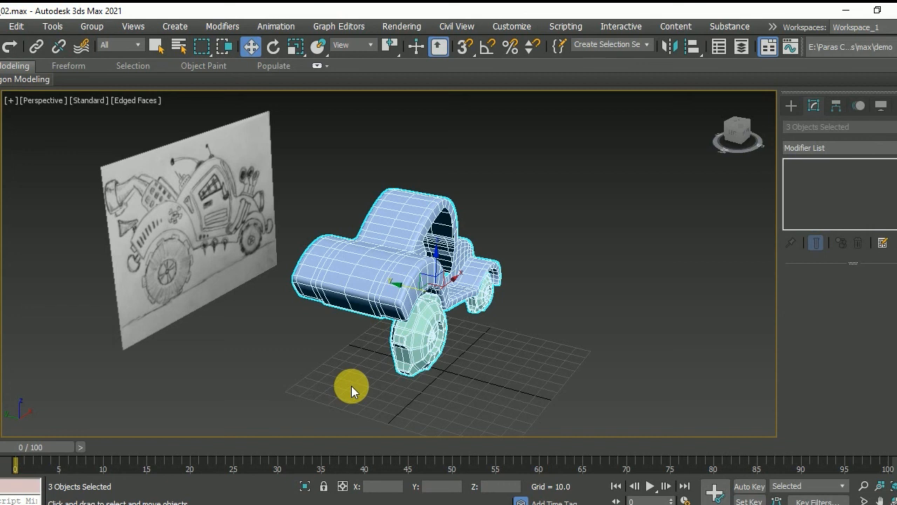
Show the Layers toolbar and place it over the empty upper part of the perspective view
{"action": "right_click", "coordinate": [698, 31]}
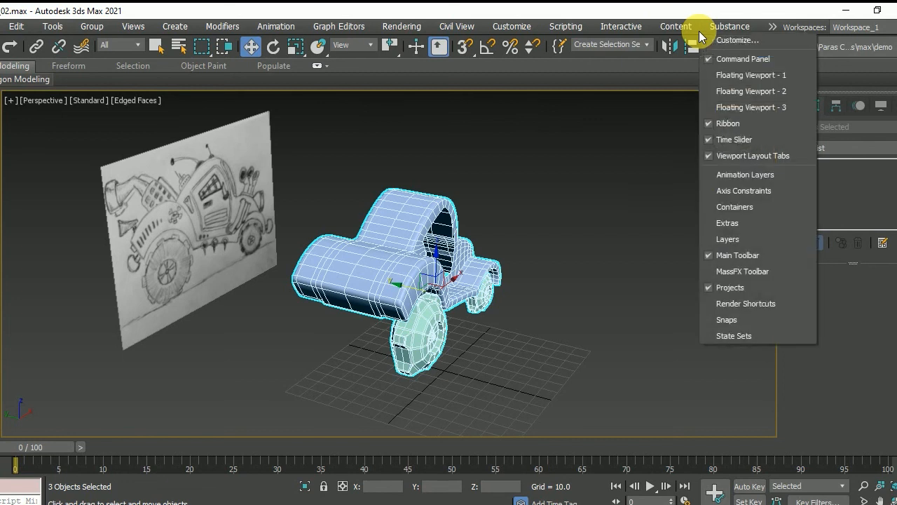
{"action": "left_click", "coordinate": [729, 239]}
{"action": "left_click_drag", "start_coordinate": [293, 181], "coordinate": [430, 131]}
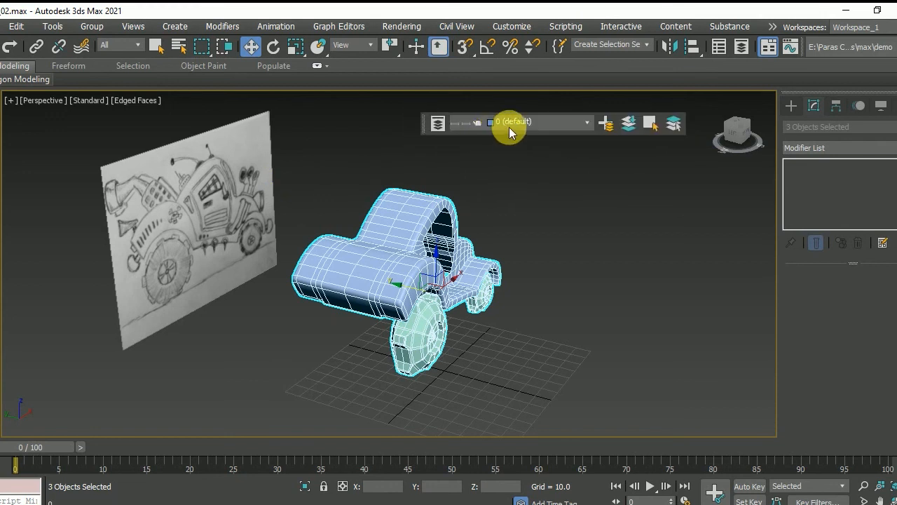
{"action": "left_click", "coordinate": [585, 123]}
{"action": "left_click", "coordinate": [585, 123]}
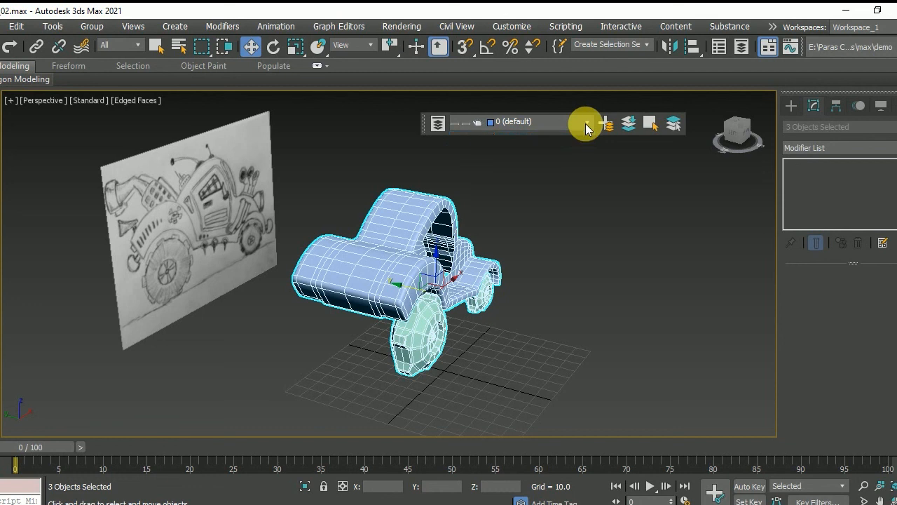
Create a layer named car holding the selected body and both wheels, and make 0 (default) the current layer again
{"action": "left_click_drag", "start_coordinate": [565, 180], "coordinate": [368, 382]}
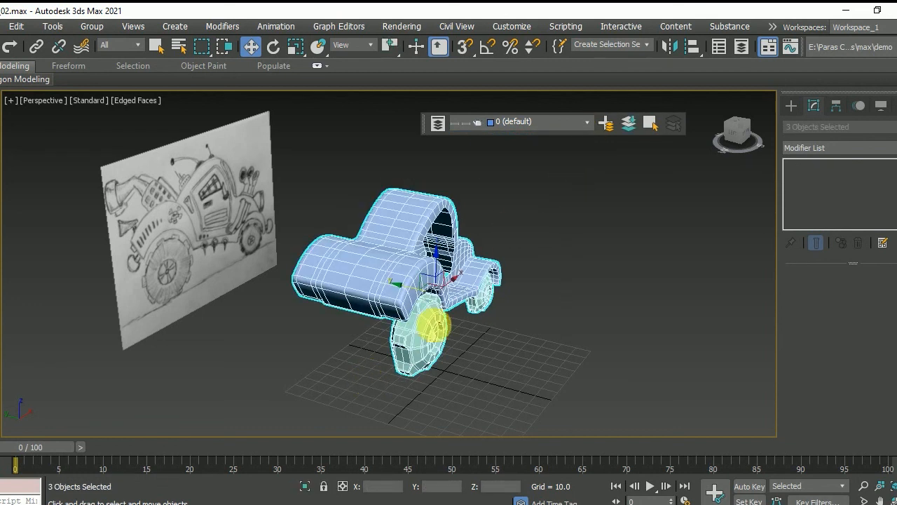
{"action": "left_click", "coordinate": [605, 126]}
{"action": "left_click_drag", "start_coordinate": [461, 192], "coordinate": [649, 182]}
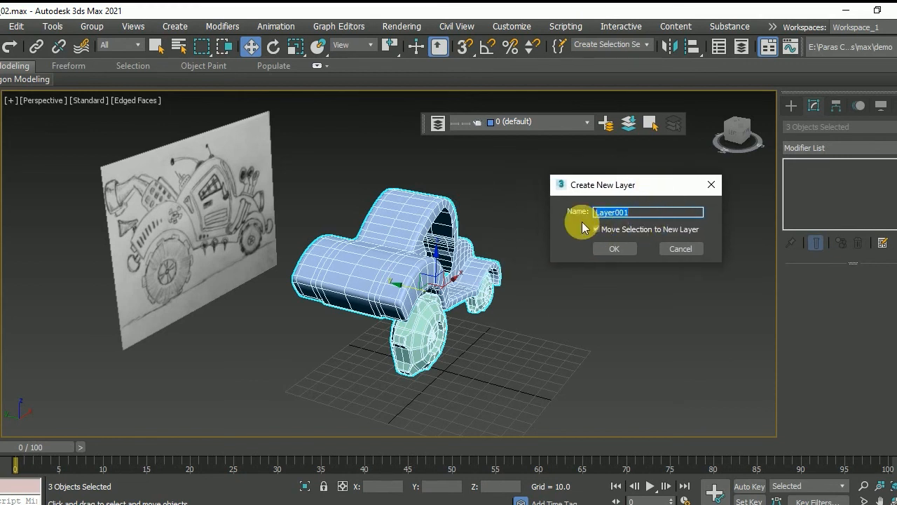
{"action": "type", "text": "car"}
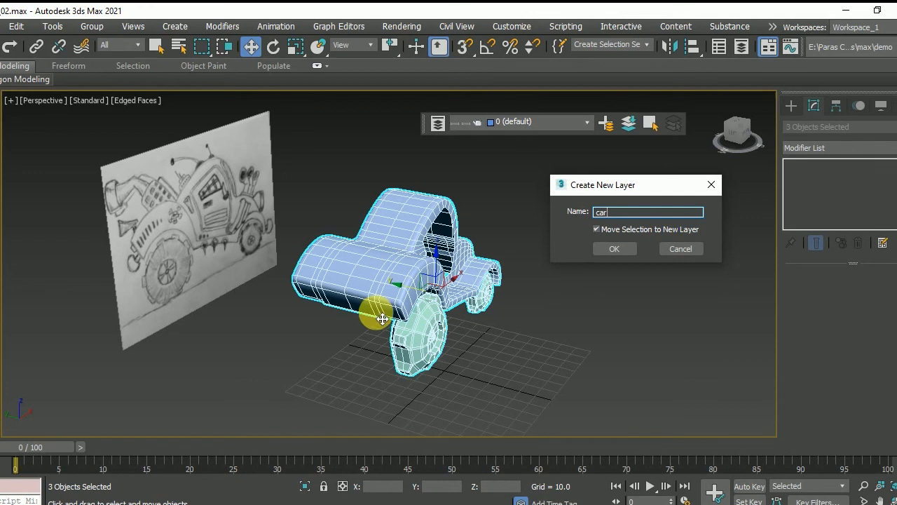
{"action": "left_click", "coordinate": [601, 246]}
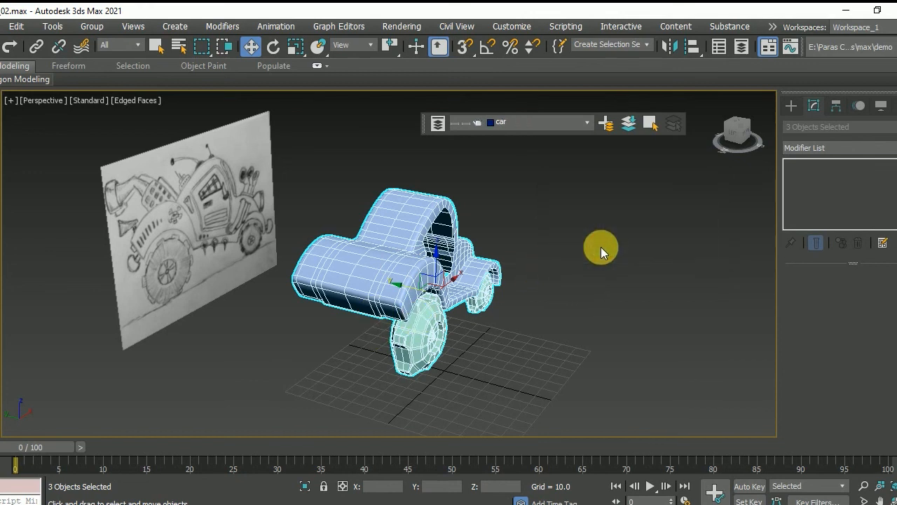
{"action": "left_click", "coordinate": [587, 122]}
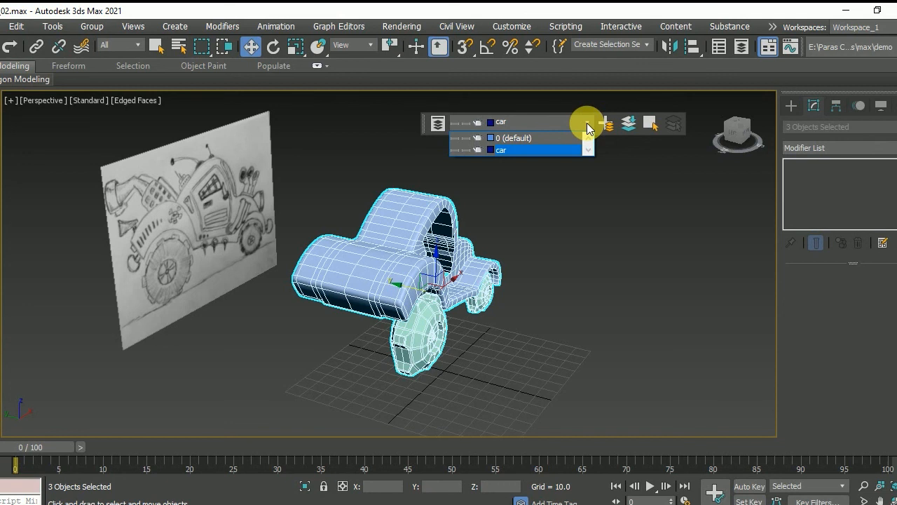
{"action": "left_click", "coordinate": [541, 140]}
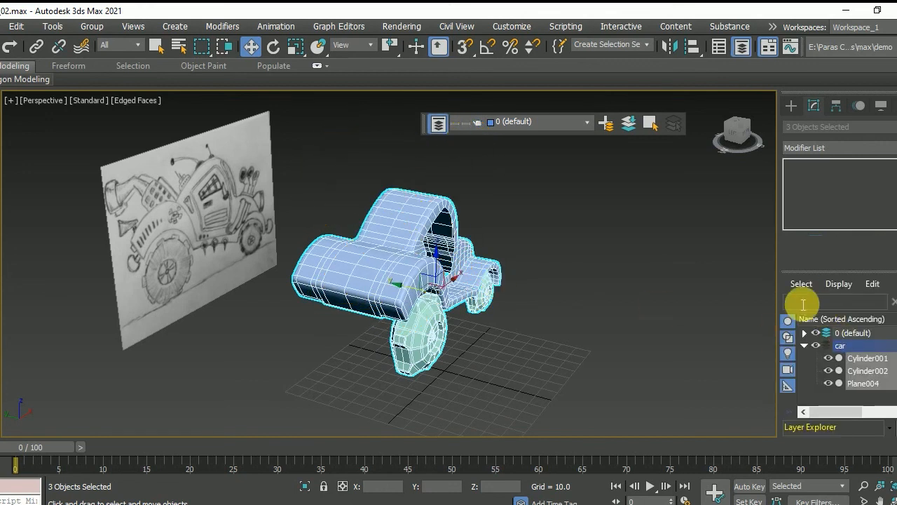
Undock the Layer Explorer, place it over the reference sketch and enlarge it to show its full list and freeze column
{"action": "left_click_drag", "start_coordinate": [802, 271], "coordinate": [636, 241]}
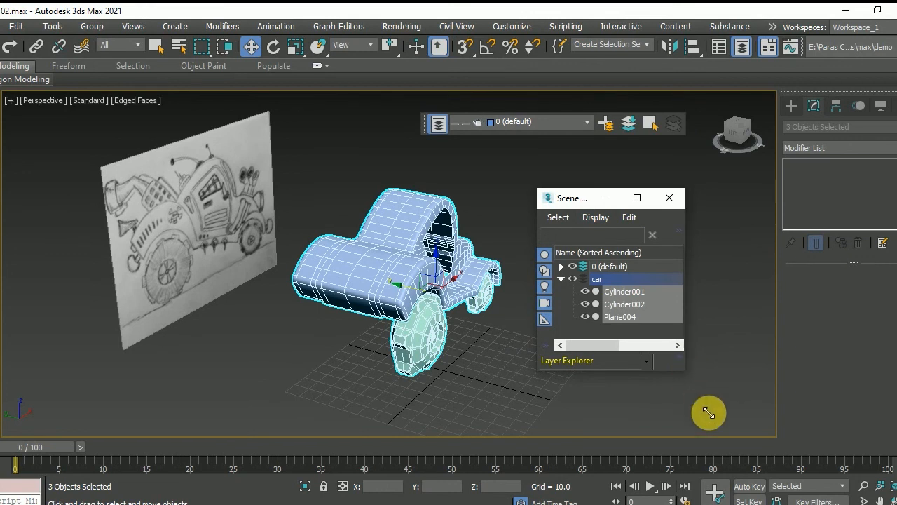
{"action": "left_click_drag", "start_coordinate": [683, 370], "coordinate": [717, 436]}
{"action": "left_click_drag", "start_coordinate": [595, 199], "coordinate": [87, 135]}
{"action": "left_click_drag", "start_coordinate": [224, 370], "coordinate": [250, 413]}
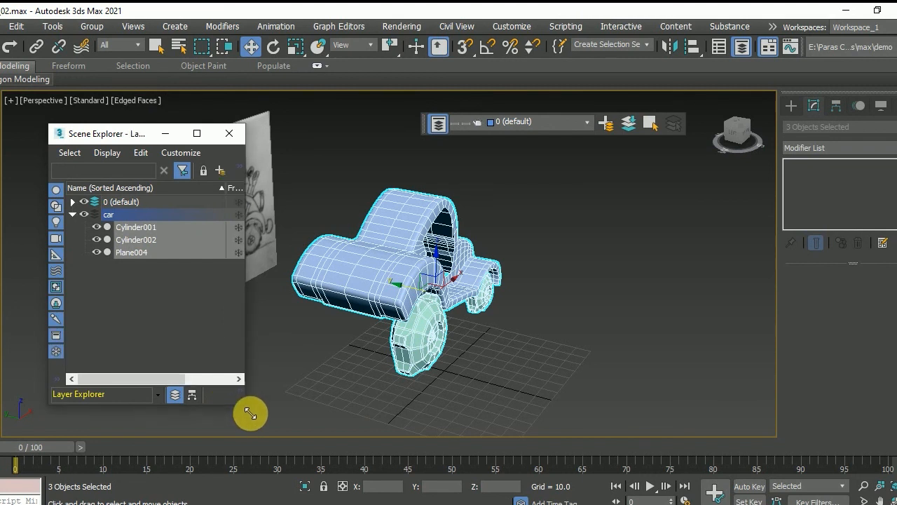
Check which objects belong to the car layer and to the 0 (default) layer
{"action": "left_click", "coordinate": [133, 235]}
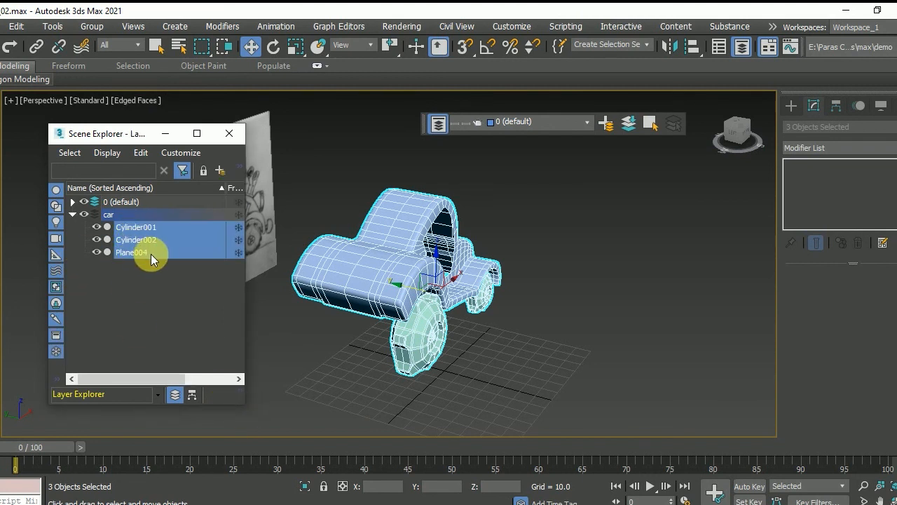
{"action": "left_click", "coordinate": [138, 296]}
{"action": "left_click", "coordinate": [131, 251]}
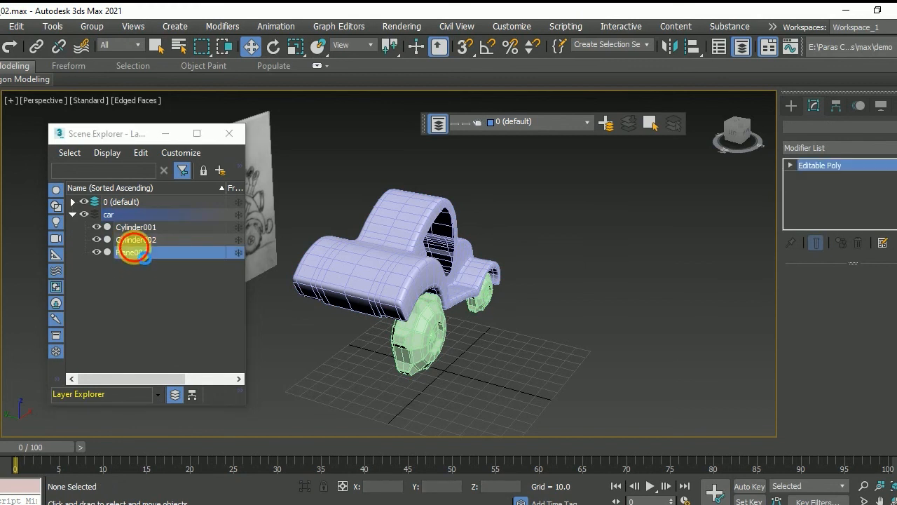
{"action": "left_click", "coordinate": [130, 228]}
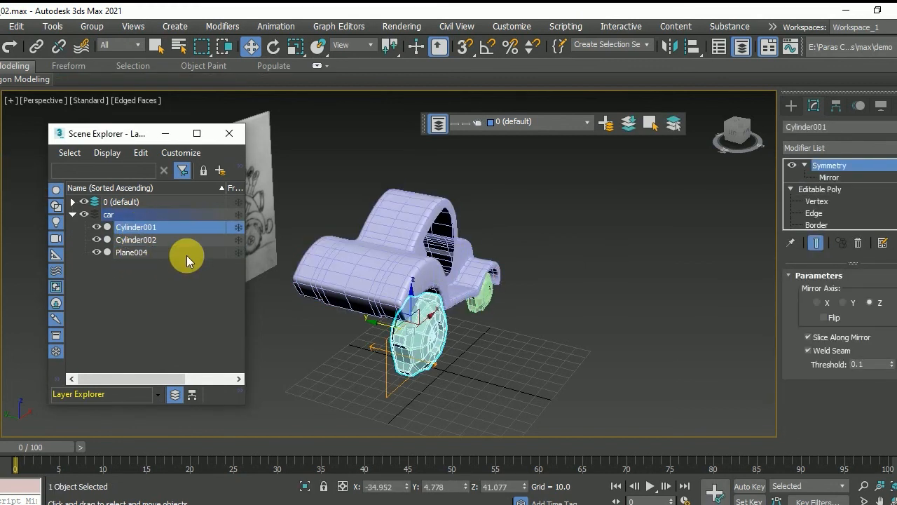
{"action": "left_click", "coordinate": [72, 202]}
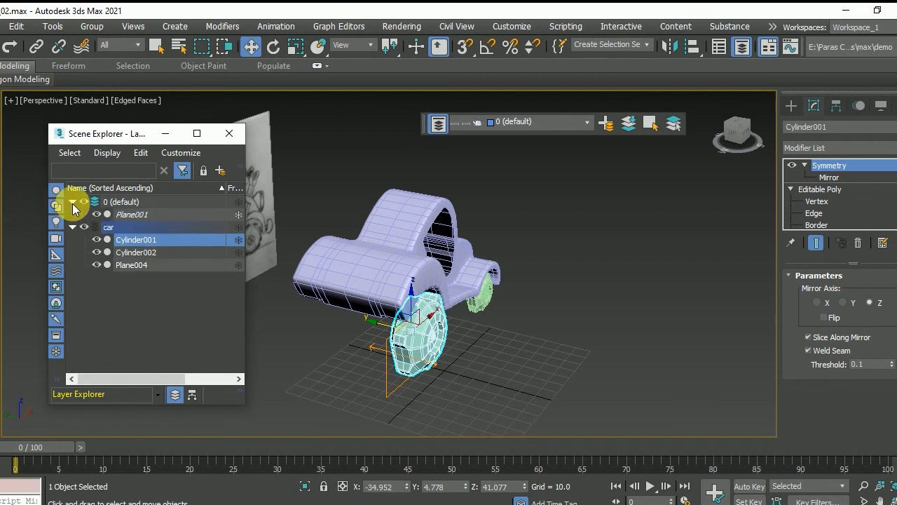
{"action": "left_click", "coordinate": [72, 202]}
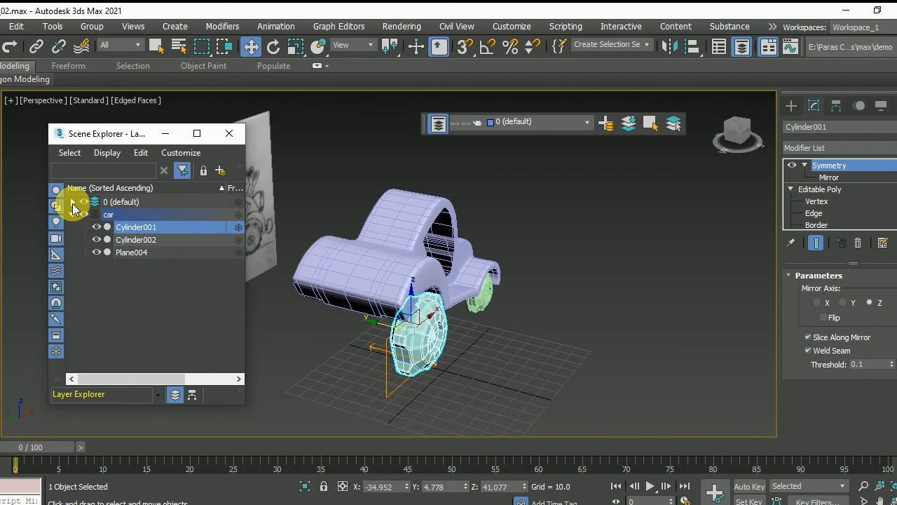
Hide the car layer with the body and wheels
{"action": "left_click", "coordinate": [124, 215]}
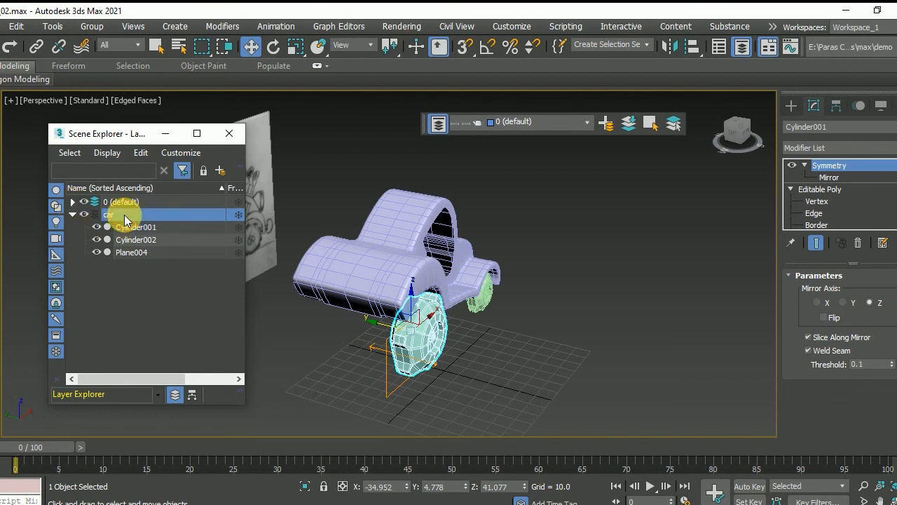
{"action": "left_click", "coordinate": [84, 215]}
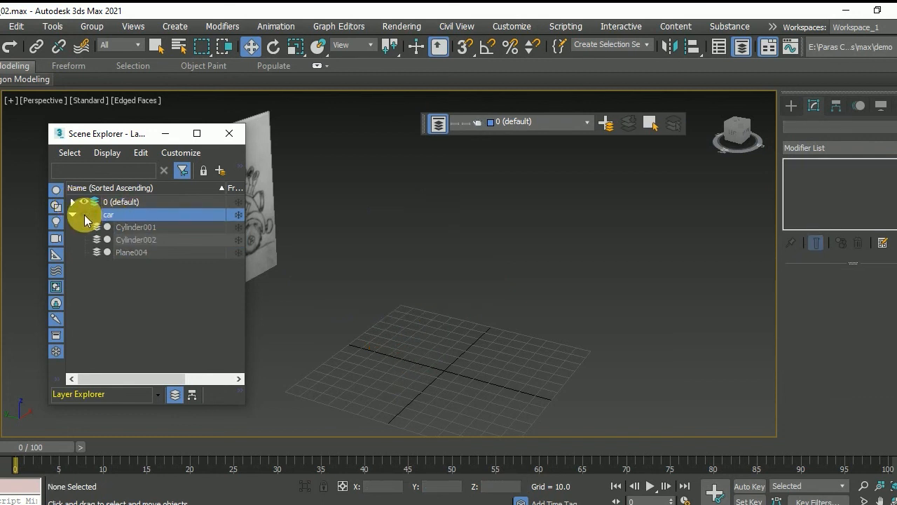
Show the car layer, freeze it, and hide it again
{"action": "left_click", "coordinate": [84, 214]}
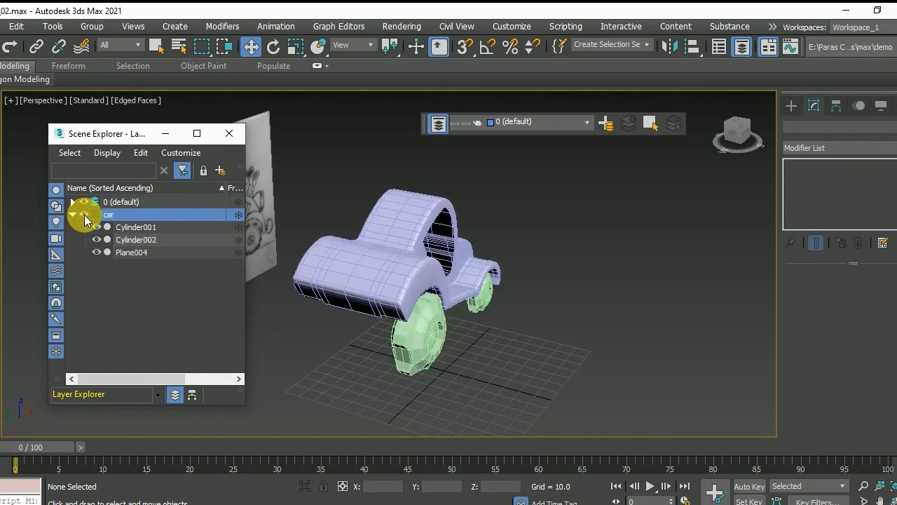
{"action": "left_click", "coordinate": [238, 214]}
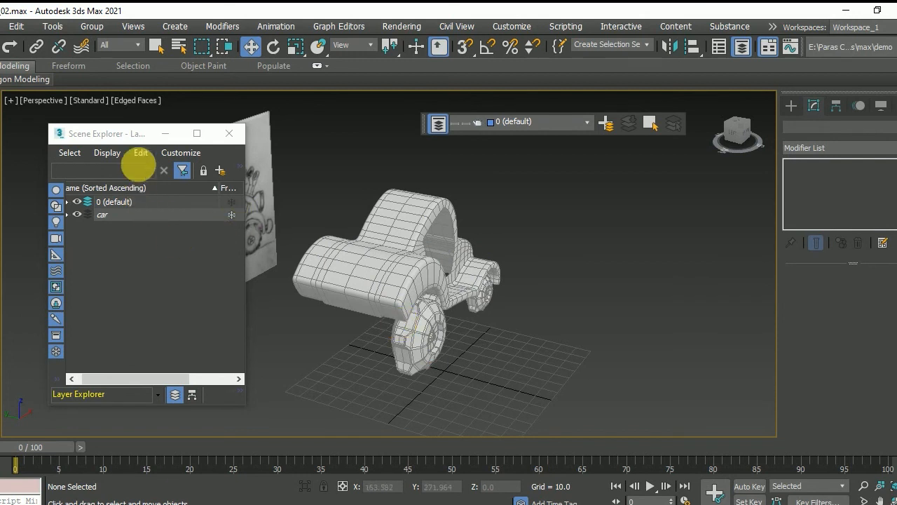
{"action": "mouse_move", "coordinate": [98, 135]}
{"action": "left_mouse_down"}
{"action": "mouse_move", "coordinate": [90, 125]}
{"action": "mouse_move", "coordinate": [85, 133]}
{"action": "left_mouse_up"}
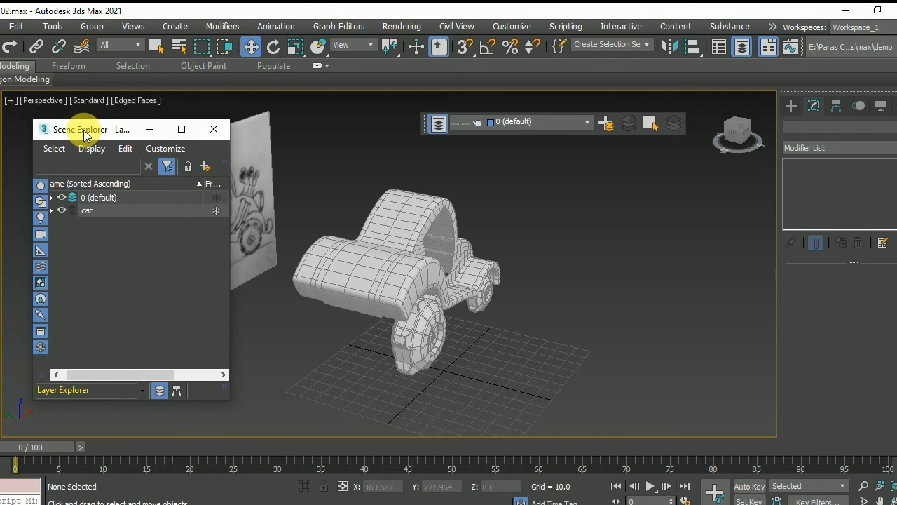
{"action": "left_click_drag", "start_coordinate": [82, 128], "coordinate": [89, 124]}
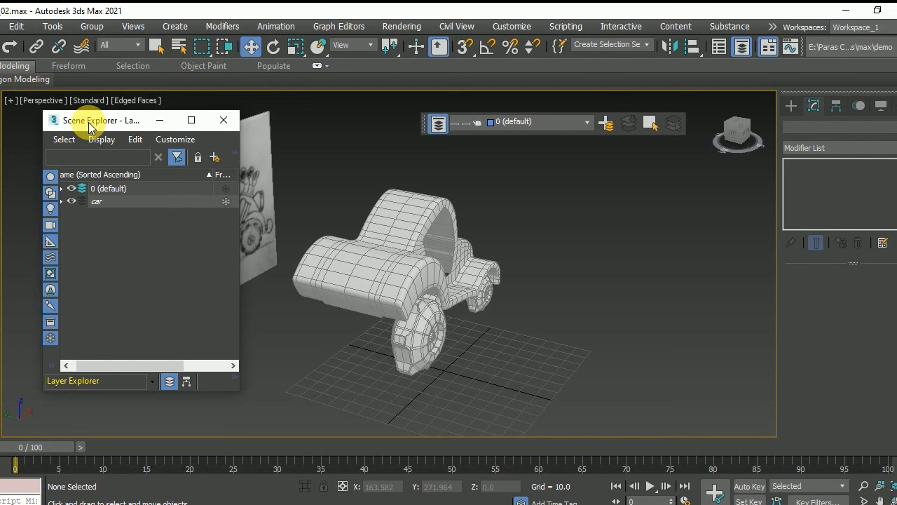
{"action": "left_click", "coordinate": [72, 198]}
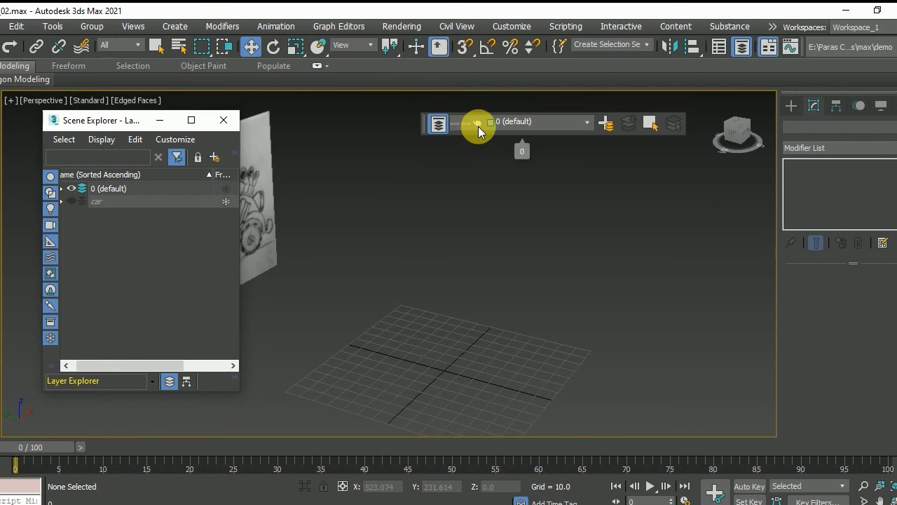
Try to create a box with the hidden car layer as the current layer
{"action": "left_click", "coordinate": [587, 124]}
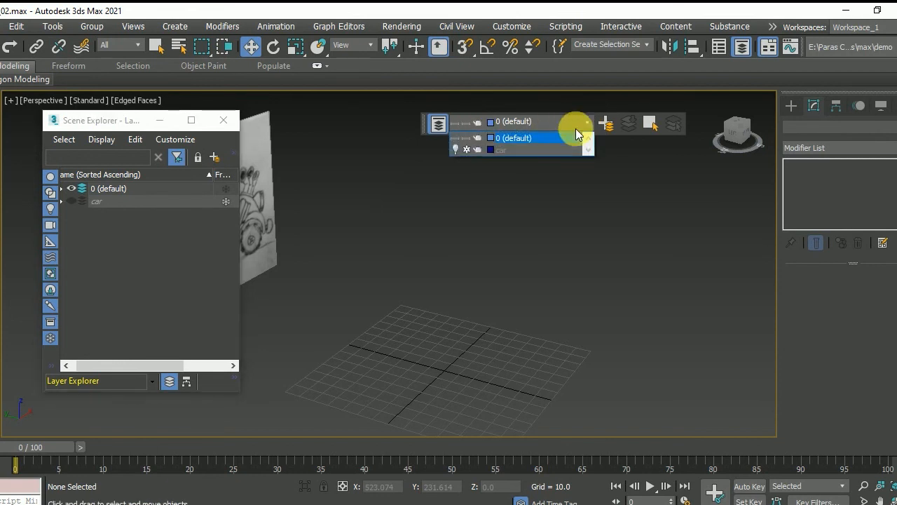
{"action": "left_click", "coordinate": [510, 149]}
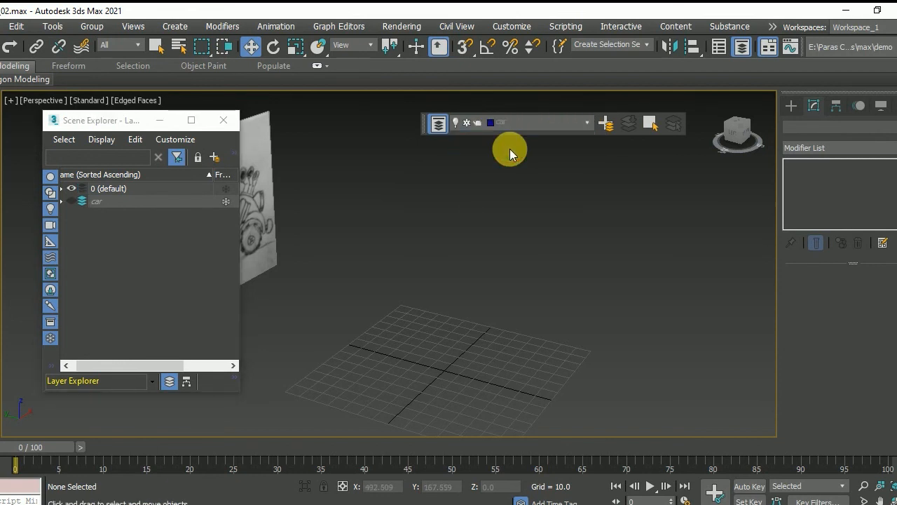
{"action": "left_click", "coordinate": [791, 106]}
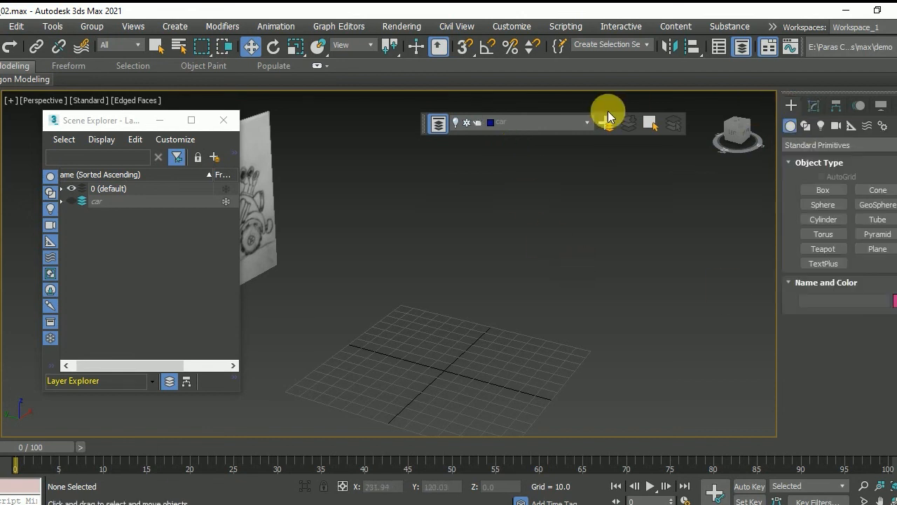
{"action": "left_click", "coordinate": [823, 191]}
{"action": "left_click", "coordinate": [574, 329]}
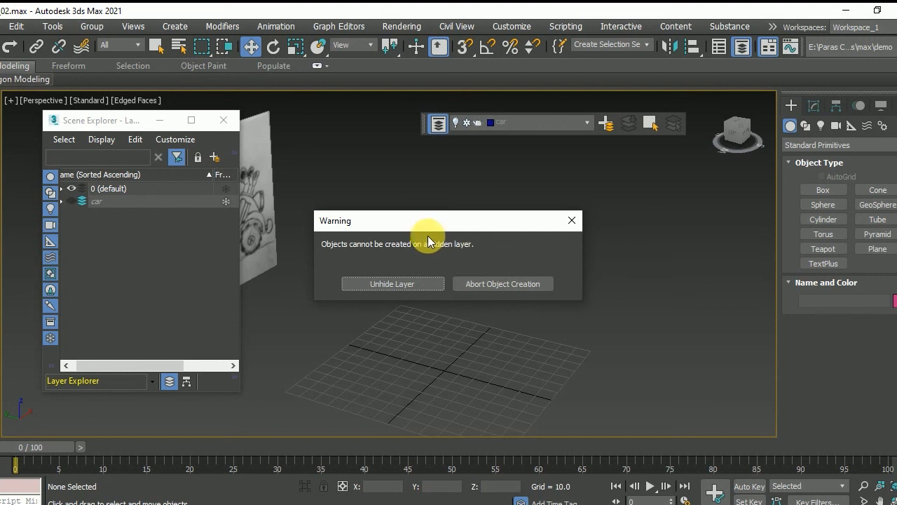
{"action": "left_click_drag", "start_coordinate": [426, 221], "coordinate": [453, 210]}
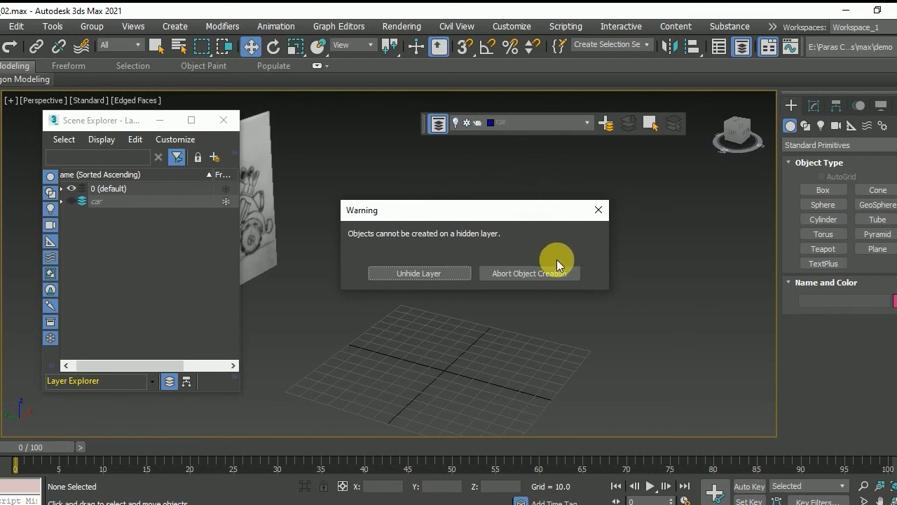
{"action": "left_click", "coordinate": [599, 211]}
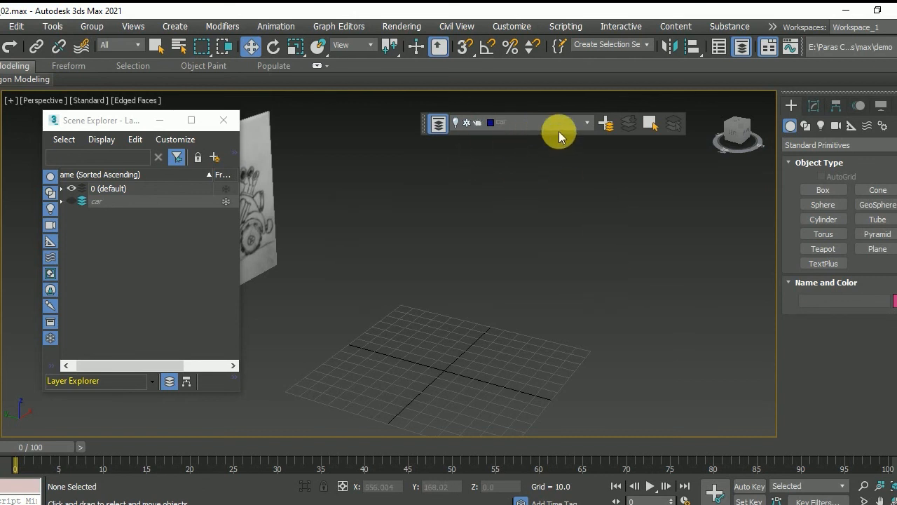
Make 0 (default) the current layer again, and close the Layer Explorer that covers the reference sketch
{"action": "left_click", "coordinate": [590, 122]}
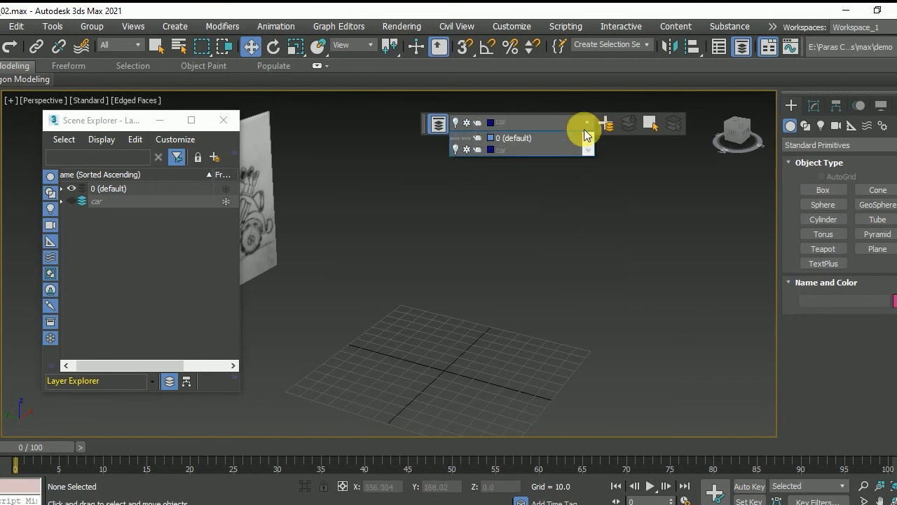
{"action": "left_click", "coordinate": [519, 140]}
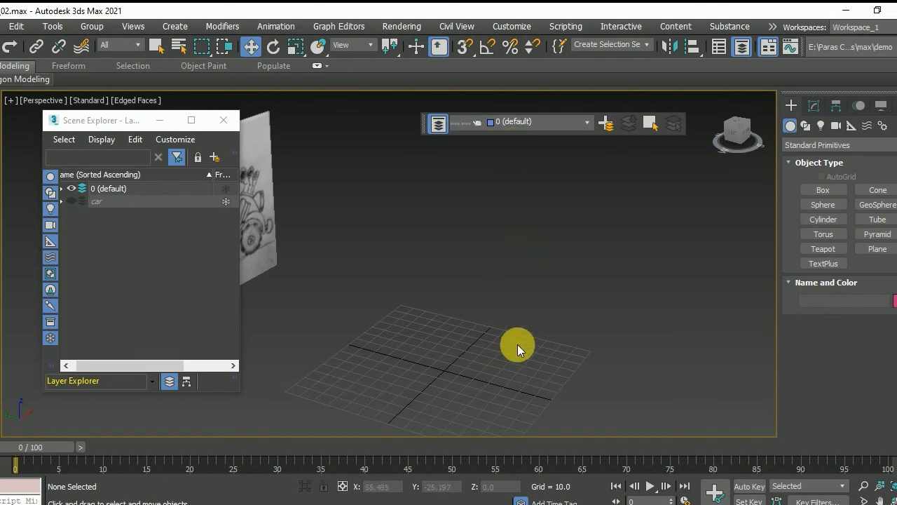
{"action": "left_click", "coordinate": [220, 124]}
{"action": "left_click_drag", "start_coordinate": [429, 133], "coordinate": [452, 138]}
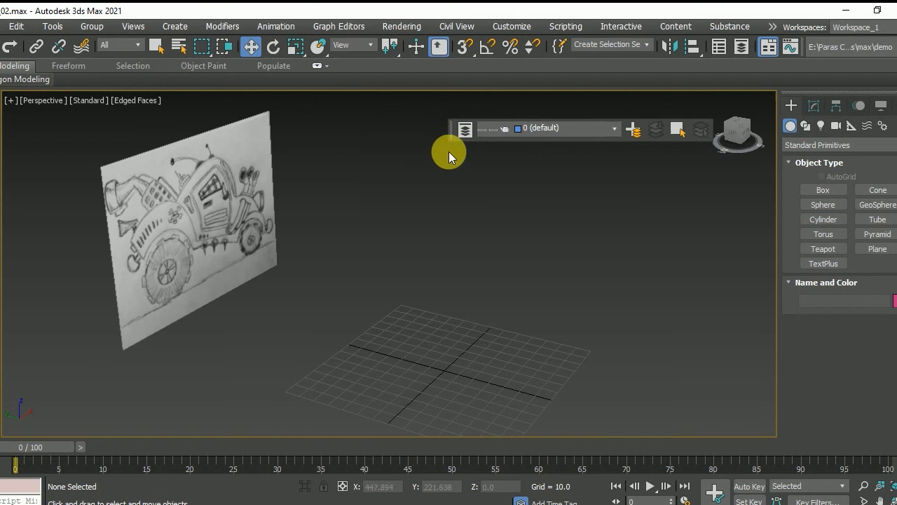
Examine the details of the car's reference sketch in the Front view and return to the Perspective view
{"action": "middle_click_drag", "start_coordinate": [478, 312], "coordinate": [465, 301]}
{"action": "key", "text": "alt+w"}
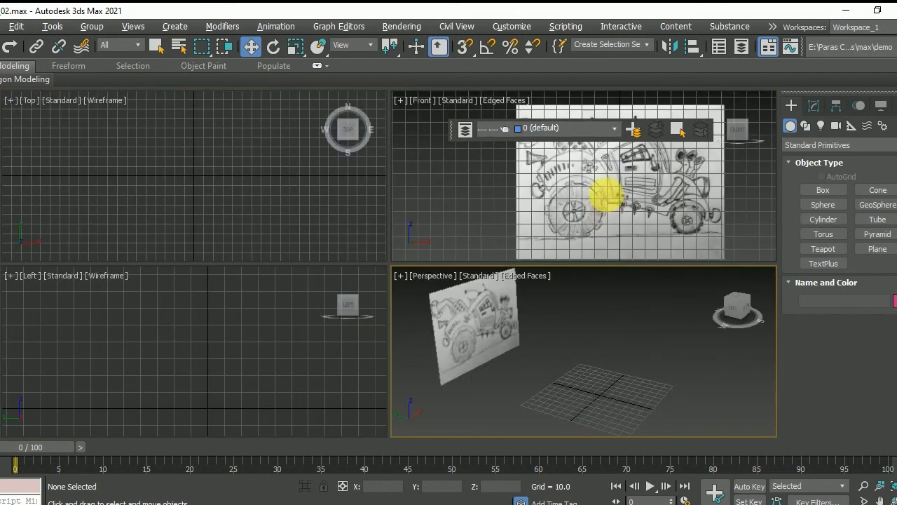
{"action": "middle_click", "coordinate": [604, 196]}
{"action": "key", "text": "alt+w"}
{"action": "scroll", "coordinate": [581, 206], "scroll_direction": "up", "scroll_amount": 3}
{"action": "middle_click_drag", "start_coordinate": [523, 311], "coordinate": [509, 319]}
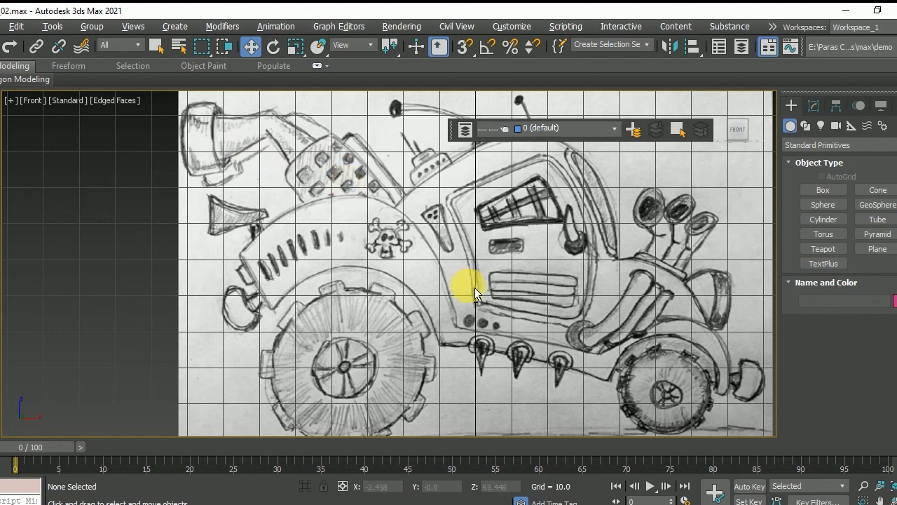
{"action": "key", "text": "alt+w"}
{"action": "middle_click", "coordinate": [553, 379]}
{"action": "key", "text": "alt+w"}
{"action": "middle_click_drag", "start_coordinate": [515, 368], "coordinate": [410, 349], "text": "alt"}
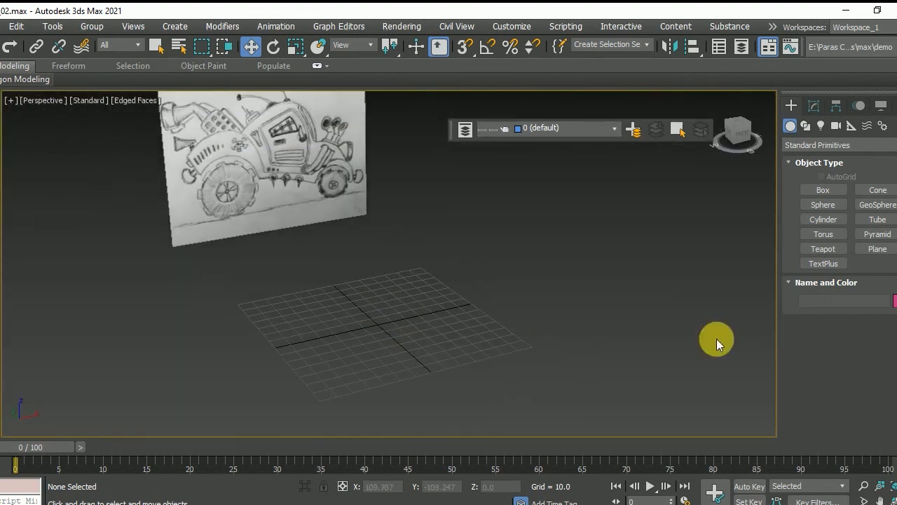
Create a standing cylinder near the grid centre with a radius of about 13.8 and a height of about 54.6
{"action": "left_click", "coordinate": [813, 217]}
{"action": "left_click_drag", "start_coordinate": [395, 339], "coordinate": [419, 346]}
{"action": "left_click", "coordinate": [404, 258]}
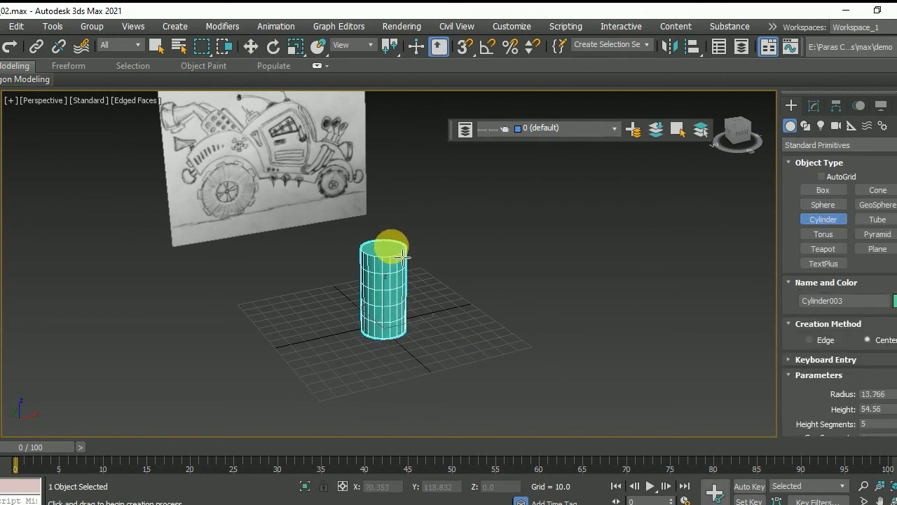
{"action": "scroll", "coordinate": [394, 312], "scroll_direction": "up", "scroll_amount": 3}
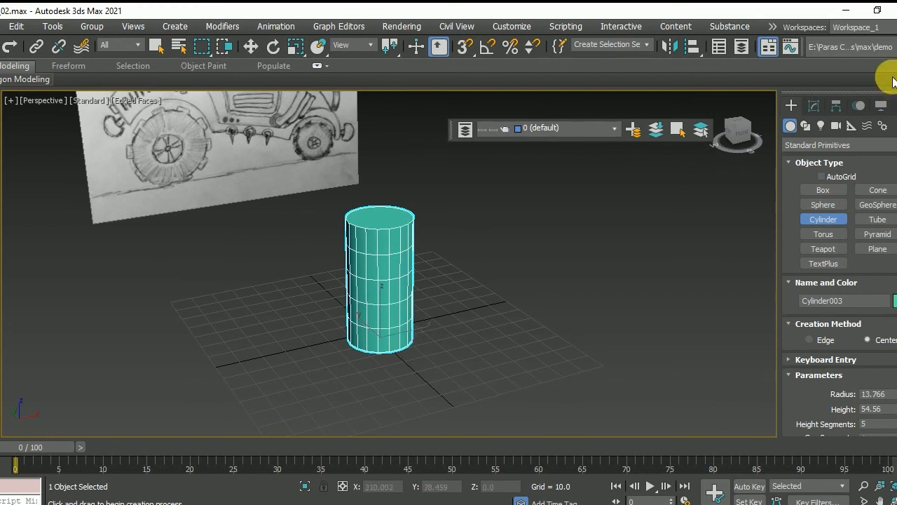
Set the cylinder to 12 sides and 7 height segments
{"action": "left_click", "coordinate": [819, 103]}
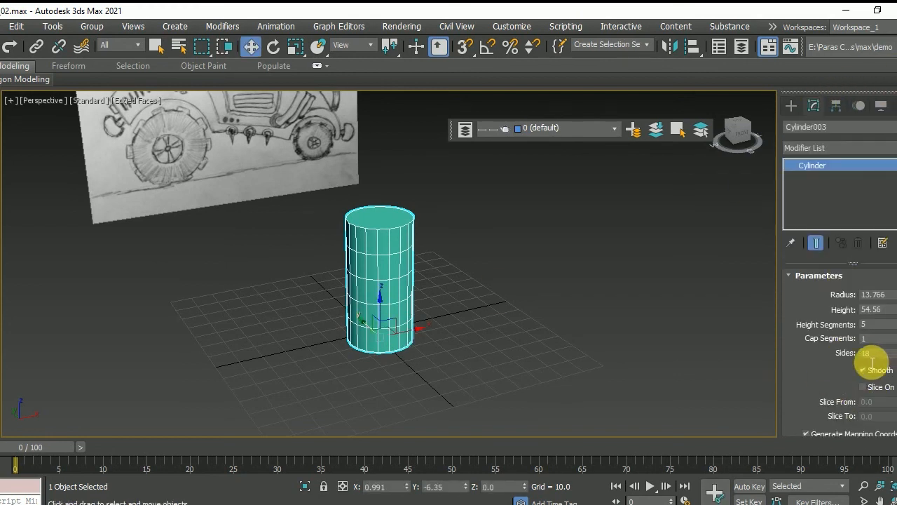
{"action": "left_click_drag", "start_coordinate": [887, 354], "coordinate": [855, 361]}
{"action": "type", "text": "12"}
{"action": "key", "text": "Return"}
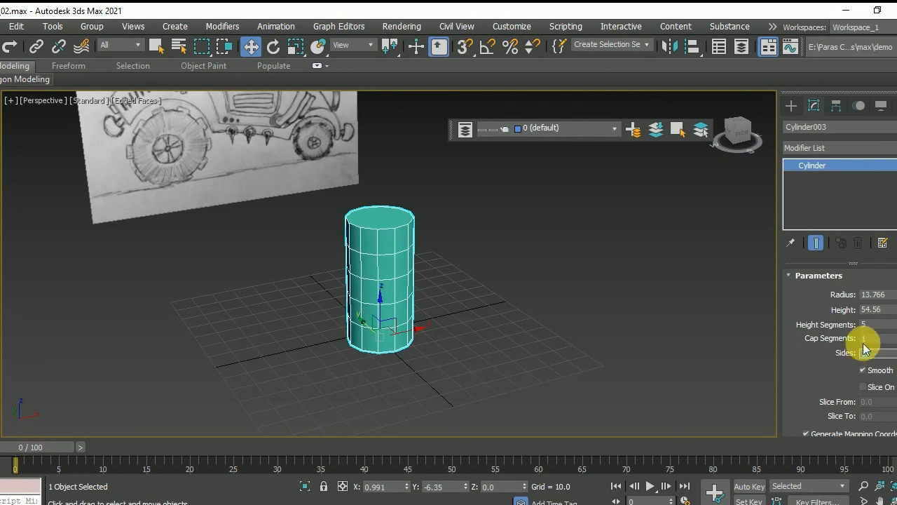
{"action": "left_click", "coordinate": [893, 321]}
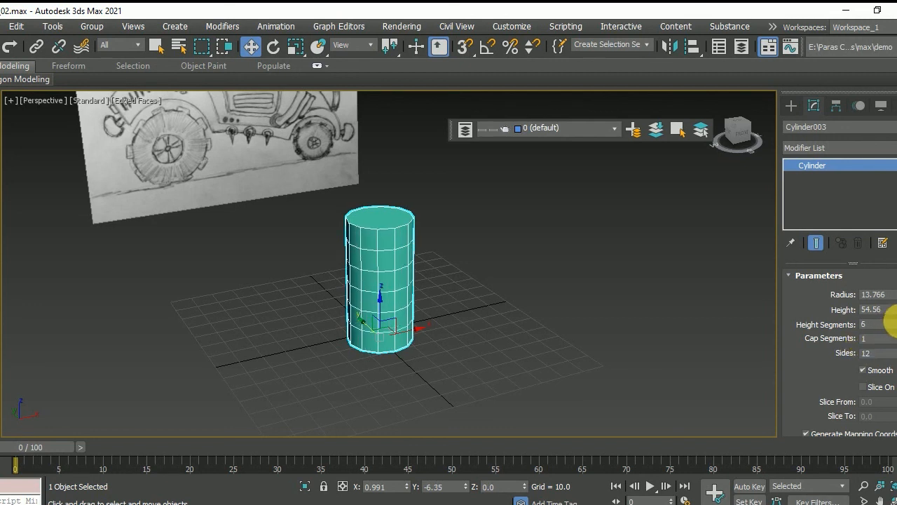
{"action": "left_click", "coordinate": [892, 321]}
Convert the cylinder to an Editable Poly
{"action": "middle_click_drag", "start_coordinate": [395, 320], "coordinate": [384, 305], "text": "alt"}
{"action": "right_click", "coordinate": [393, 253]}
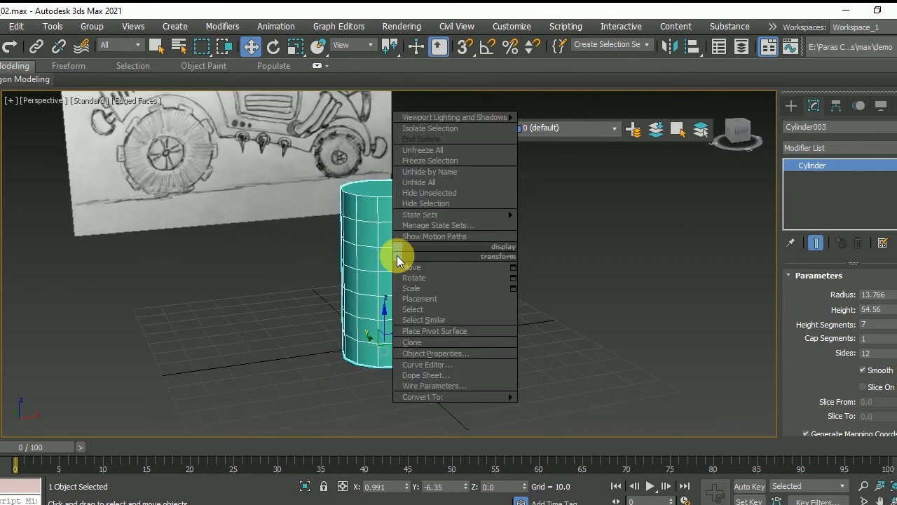
{"action": "mouse_move", "coordinate": [513, 397]}
{"action": "left_click", "coordinate": [566, 407]}
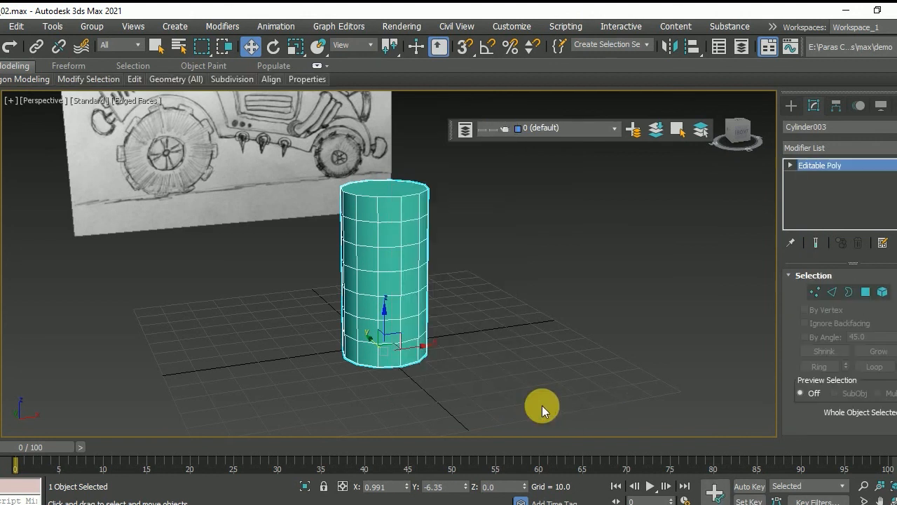
Delete both end caps and every second side polygon in the second, fourth and sixth rows all around the cylinder
{"action": "key", "text": "4"}
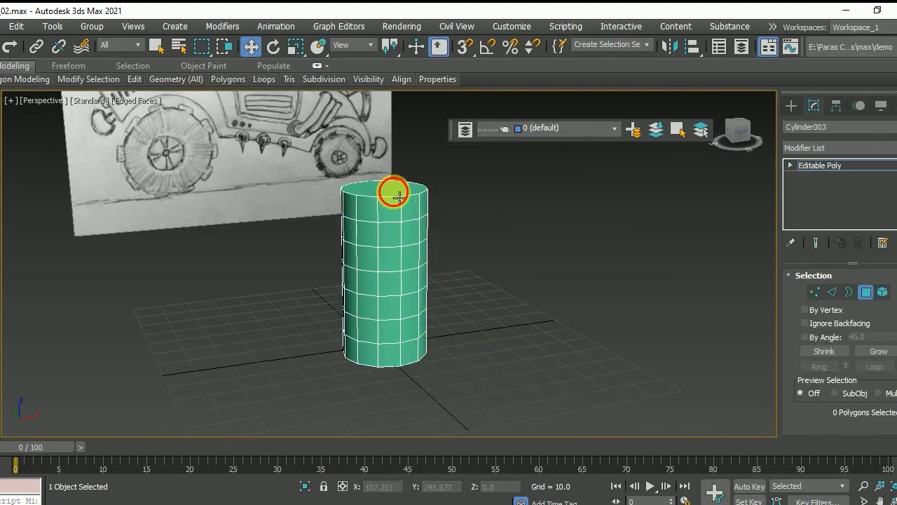
{"action": "left_click", "coordinate": [390, 188]}
{"action": "left_click", "coordinate": [391, 235], "text": "ctrl"}
{"action": "left_click", "coordinate": [390, 283], "text": "ctrl"}
{"action": "left_click", "coordinate": [393, 330], "text": "ctrl"}
{"action": "mouse_move", "coordinate": [393, 361]}
{"action": "middle_mouse_down", "text": "alt"}
{"action": "mouse_move", "coordinate": [399, 379]}
{"action": "mouse_move", "coordinate": [386, 361]}
{"action": "middle_mouse_up", "text": "alt"}
{"action": "left_click", "coordinate": [386, 361], "text": "ctrl"}
{"action": "middle_click_drag", "start_coordinate": [432, 297], "coordinate": [416, 236], "text": "alt"}
{"action": "left_click", "coordinate": [417, 245], "text": "ctrl"}
{"action": "left_click", "coordinate": [418, 295], "text": "ctrl"}
{"action": "left_click", "coordinate": [417, 339], "text": "ctrl"}
{"action": "middle_click_drag", "start_coordinate": [416, 344], "coordinate": [417, 285], "text": "alt"}
{"action": "left_click", "coordinate": [436, 257], "text": "ctrl"}
{"action": "left_click", "coordinate": [439, 301], "text": "ctrl"}
{"action": "left_click", "coordinate": [440, 348], "text": "ctrl"}
{"action": "middle_click_drag", "start_coordinate": [441, 350], "coordinate": [444, 280], "text": "alt"}
{"action": "left_click", "coordinate": [460, 242], "text": "ctrl"}
{"action": "left_click", "coordinate": [460, 302], "text": "ctrl"}
{"action": "left_click", "coordinate": [458, 369], "text": "ctrl"}
{"action": "middle_click_drag", "start_coordinate": [459, 370], "coordinate": [423, 276], "text": "alt"}
{"action": "left_click", "coordinate": [416, 248], "text": "ctrl"}
{"action": "left_click", "coordinate": [435, 325], "text": "ctrl"}
{"action": "left_click", "coordinate": [437, 395], "text": "ctrl"}
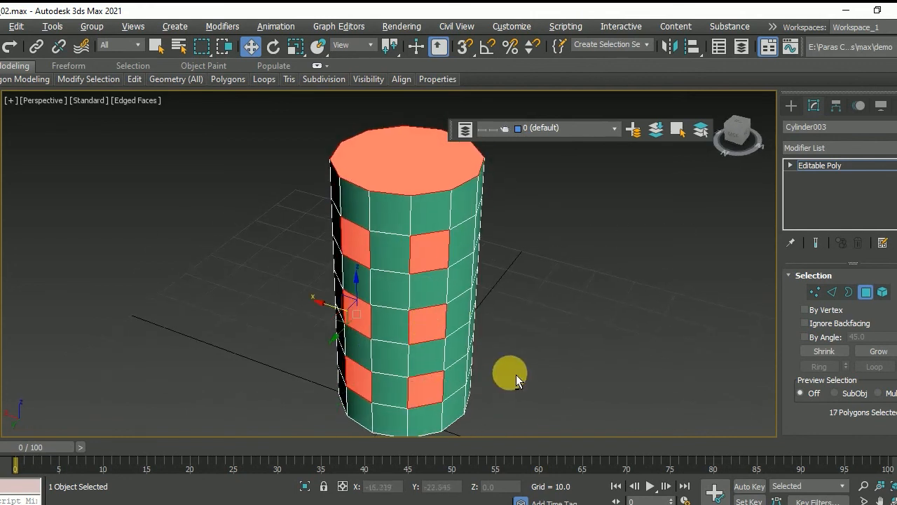
{"action": "middle_click_drag", "start_coordinate": [510, 375], "coordinate": [426, 364], "text": "alt"}
{"action": "left_click", "coordinate": [422, 249], "text": "ctrl"}
{"action": "left_click", "coordinate": [426, 323], "text": "ctrl"}
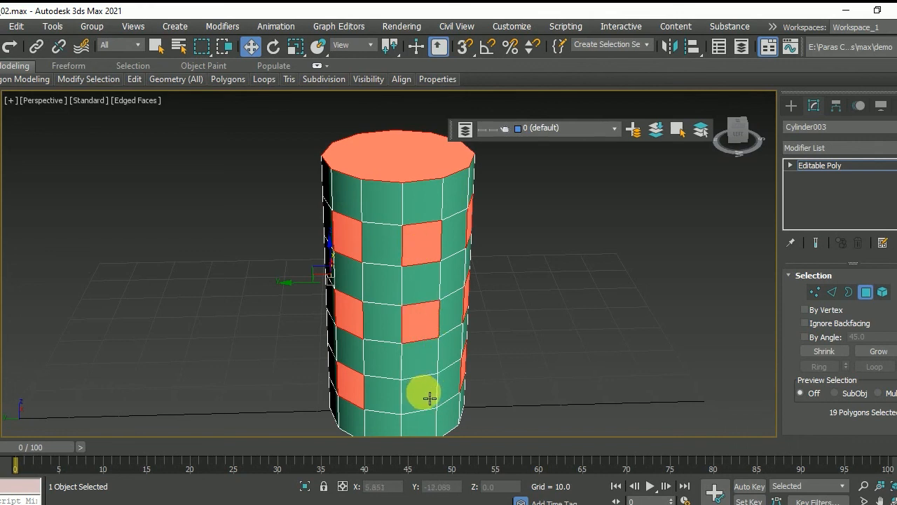
{"action": "left_click", "coordinate": [424, 393], "text": "ctrl"}
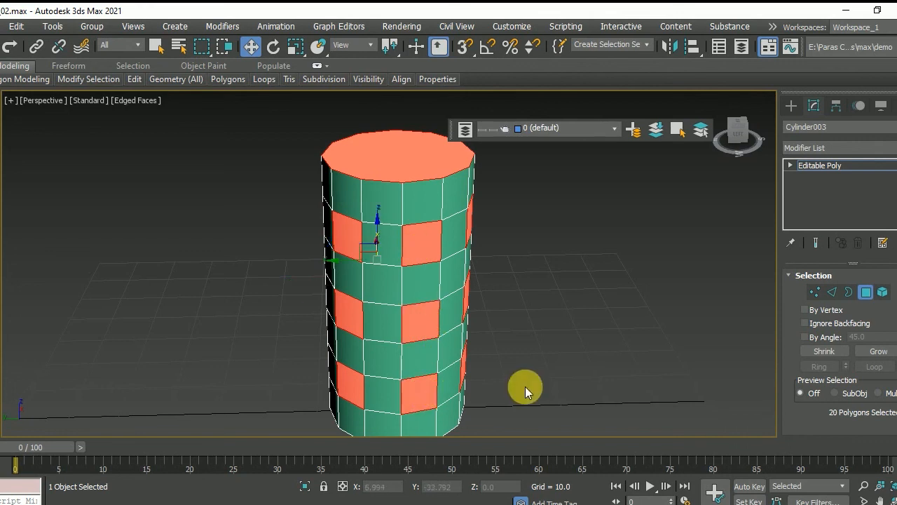
{"action": "key", "text": "Delete"}
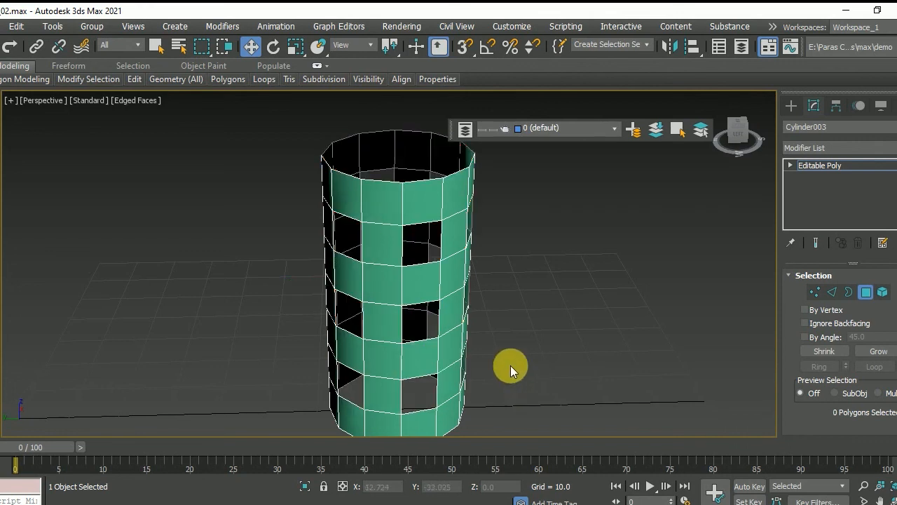
Extend the cylinder's open top border upward and scale it inward to form a tapered shoulder reaching a height of about 62
{"action": "scroll", "coordinate": [479, 298], "scroll_direction": "down", "scroll_amount": 4}
{"action": "mouse_move", "coordinate": [479, 298]}
{"action": "middle_mouse_down", "text": "alt"}
{"action": "mouse_move", "coordinate": [544, 274]}
{"action": "mouse_move", "coordinate": [481, 285]}
{"action": "mouse_move", "coordinate": [426, 274]}
{"action": "middle_mouse_up", "text": "alt"}
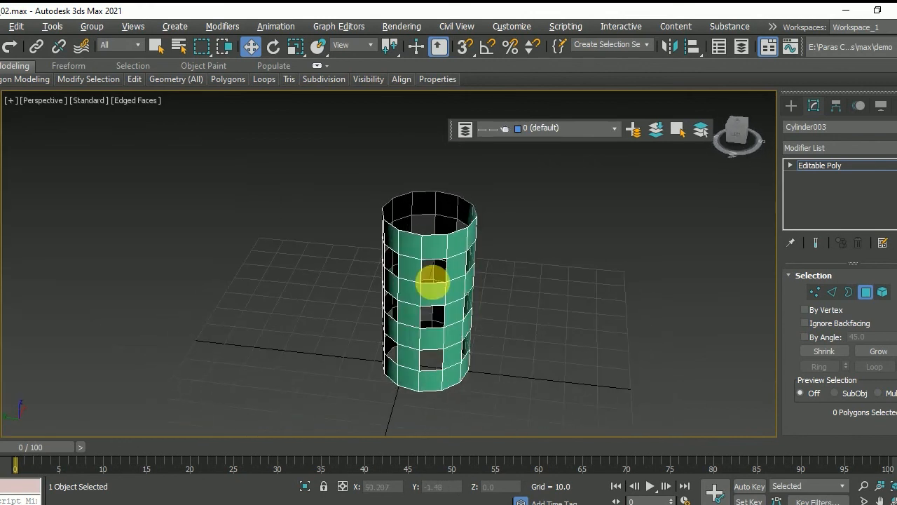
{"action": "key", "text": "2"}
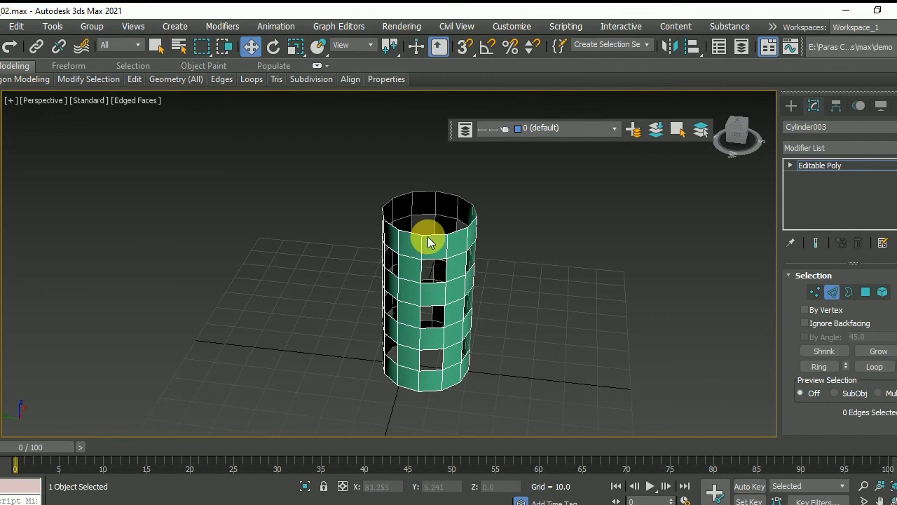
{"action": "key", "text": "3"}
{"action": "left_click", "coordinate": [439, 239]}
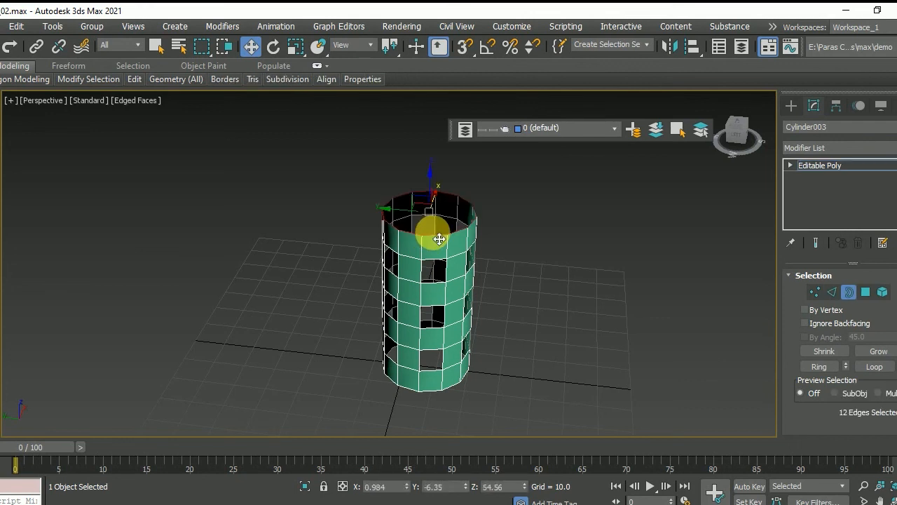
{"action": "scroll", "coordinate": [434, 244], "scroll_direction": "down", "scroll_amount": 7}
{"action": "scroll", "coordinate": [431, 248], "scroll_direction": "up", "scroll_amount": 4}
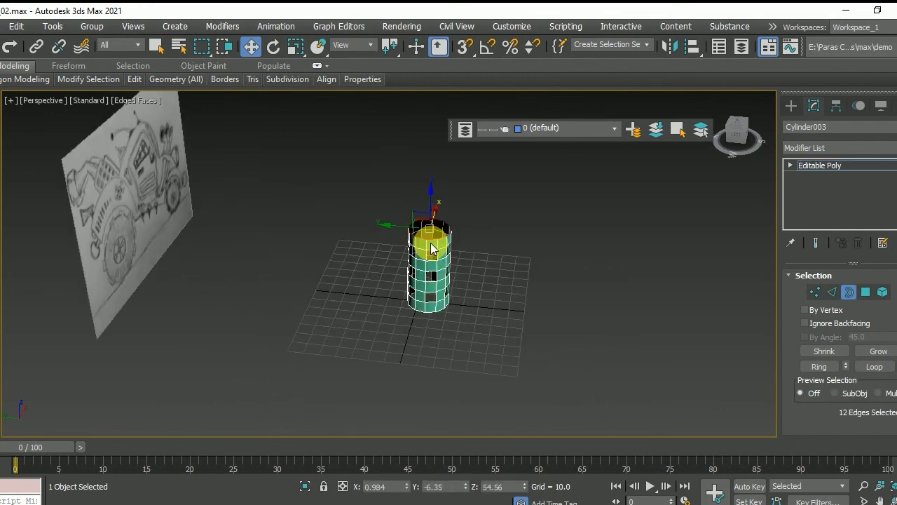
{"action": "middle_click_drag", "start_coordinate": [432, 246], "coordinate": [399, 229], "text": "alt"}
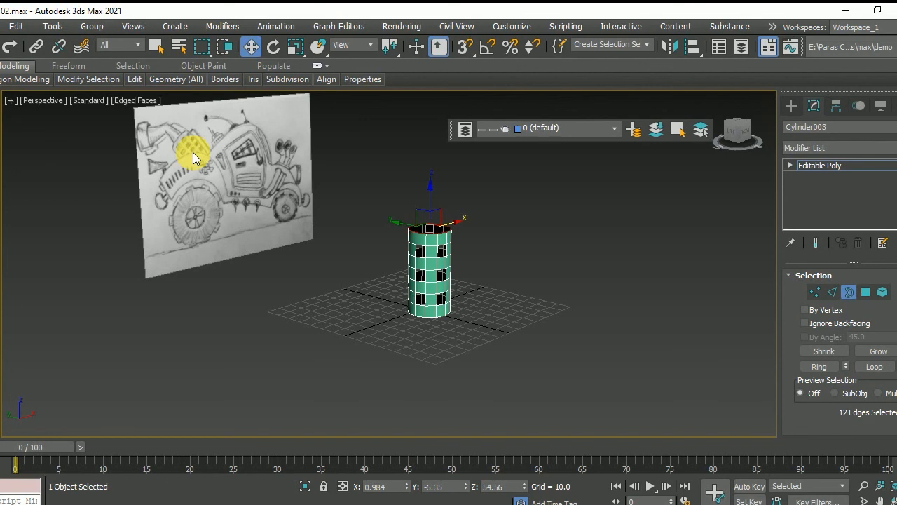
{"action": "scroll", "coordinate": [427, 226], "scroll_direction": "up", "scroll_amount": 5}
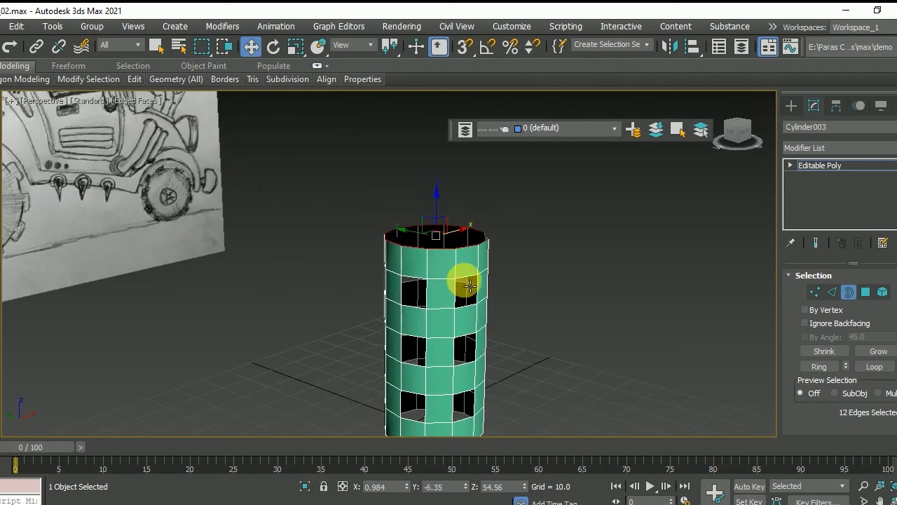
{"action": "scroll", "coordinate": [469, 285], "scroll_direction": "down", "scroll_amount": 5}
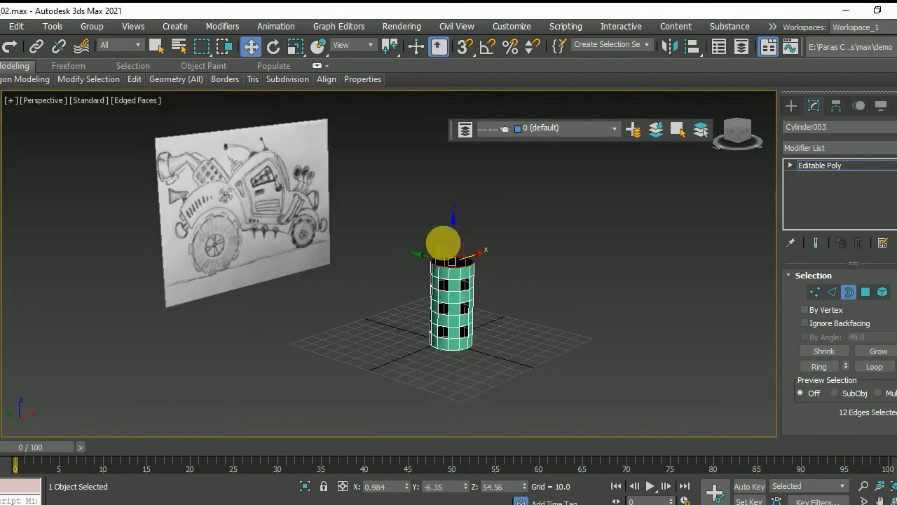
{"action": "left_click_drag", "start_coordinate": [457, 240], "coordinate": [385, 319]}
{"action": "key", "text": "r"}
{"action": "key", "text": "w"}
{"action": "left_click_drag", "start_coordinate": [458, 230], "coordinate": [456, 233]}
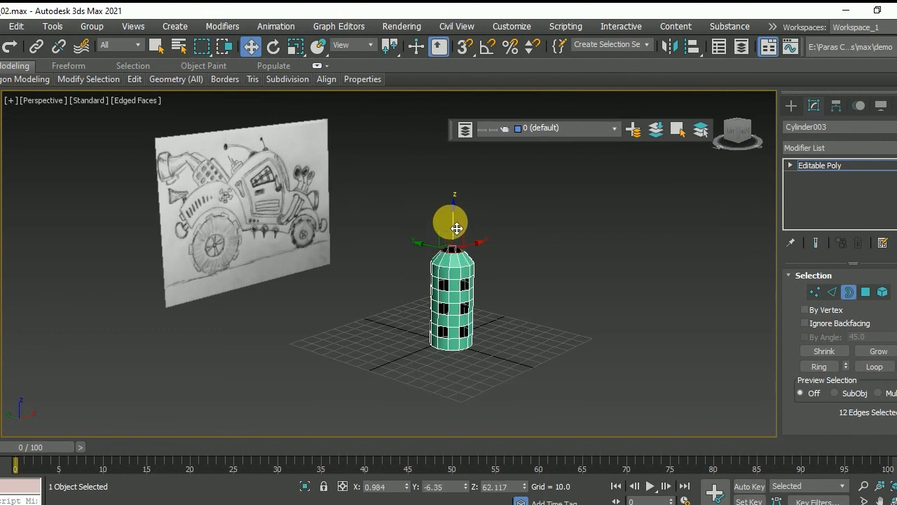
Extrude the shoulder's top border up into a neck reaching a height of about 101.5 and narrow its end
{"action": "left_click_drag", "start_coordinate": [462, 229], "coordinate": [457, 162], "text": "shift"}
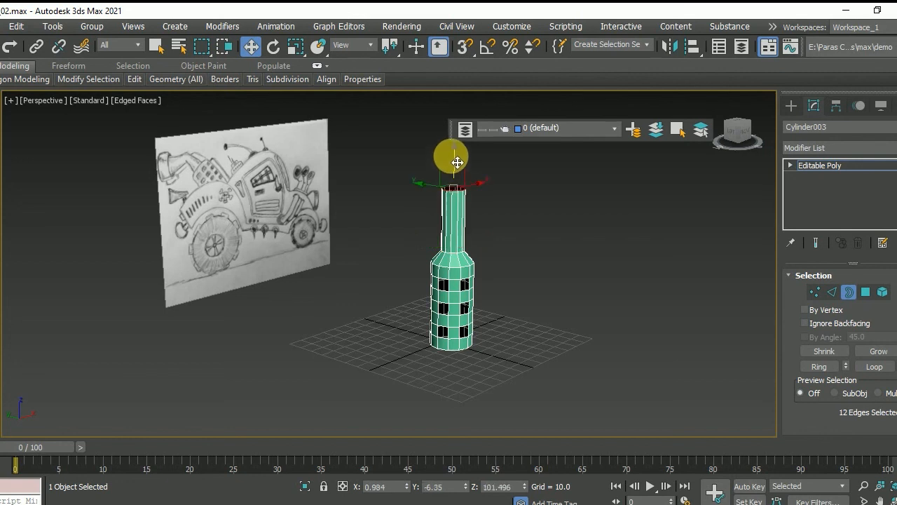
{"action": "key", "text": "r"}
{"action": "left_click_drag", "start_coordinate": [460, 200], "coordinate": [442, 241]}
Extrude a second neck segment upward from the open border to a height of about 141
{"action": "scroll", "coordinate": [441, 241], "scroll_direction": "up", "scroll_amount": 2}
{"action": "middle_click_drag", "start_coordinate": [489, 307], "coordinate": [457, 345]}
{"action": "scroll", "coordinate": [456, 346], "scroll_direction": "down", "scroll_amount": 4}
{"action": "scroll", "coordinate": [456, 345], "scroll_direction": "up", "scroll_amount": 4}
{"action": "key", "text": "w"}
{"action": "left_click_drag", "start_coordinate": [459, 234], "coordinate": [454, 162]}
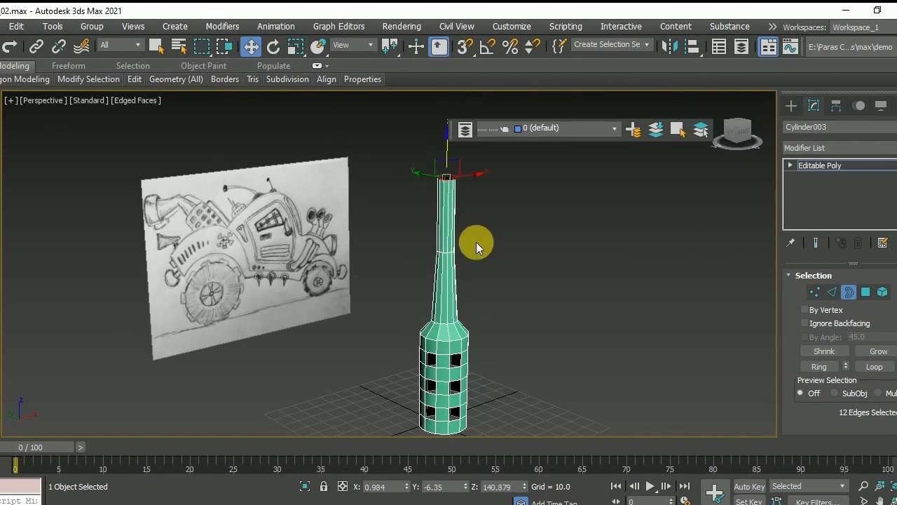
Flare the neck's open end by scaling its top border outward
{"action": "scroll", "coordinate": [456, 240], "scroll_direction": "up", "scroll_amount": 3}
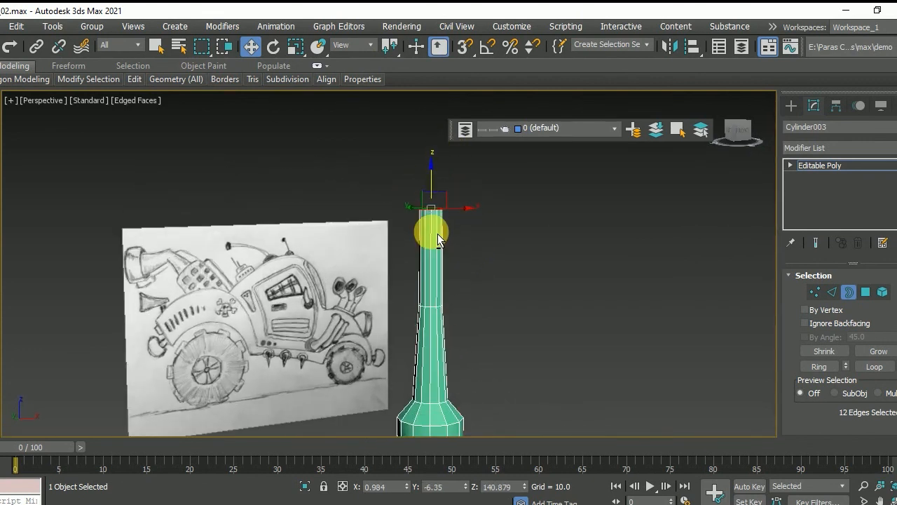
{"action": "middle_click_drag", "start_coordinate": [437, 233], "coordinate": [444, 241], "text": "alt"}
{"action": "key", "text": "r"}
{"action": "left_click_drag", "start_coordinate": [435, 209], "coordinate": [457, 180]}
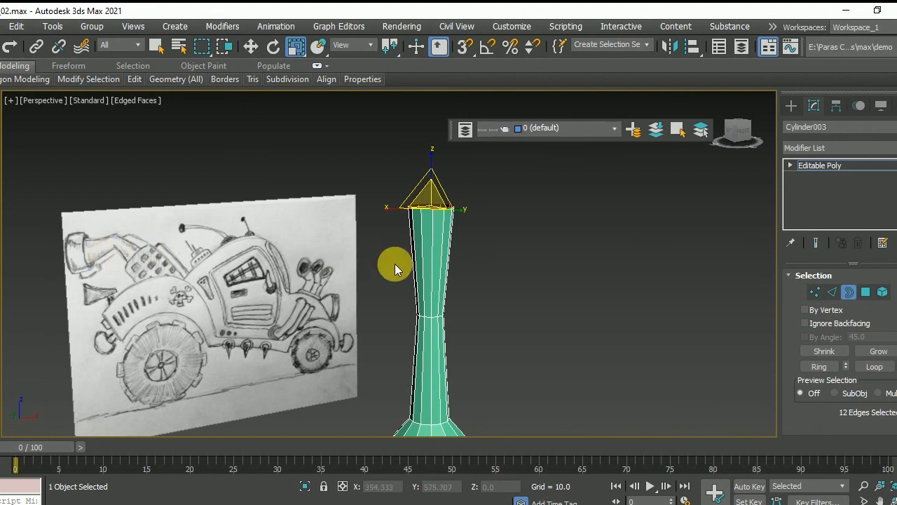
Extrude the flared border outward to about 152%, raise it, and bring it back inward to form a thick rim
{"action": "middle_click_drag", "start_coordinate": [427, 322], "coordinate": [436, 216], "text": "alt"}
{"action": "left_click_drag", "start_coordinate": [436, 215], "coordinate": [445, 176], "text": "shift"}
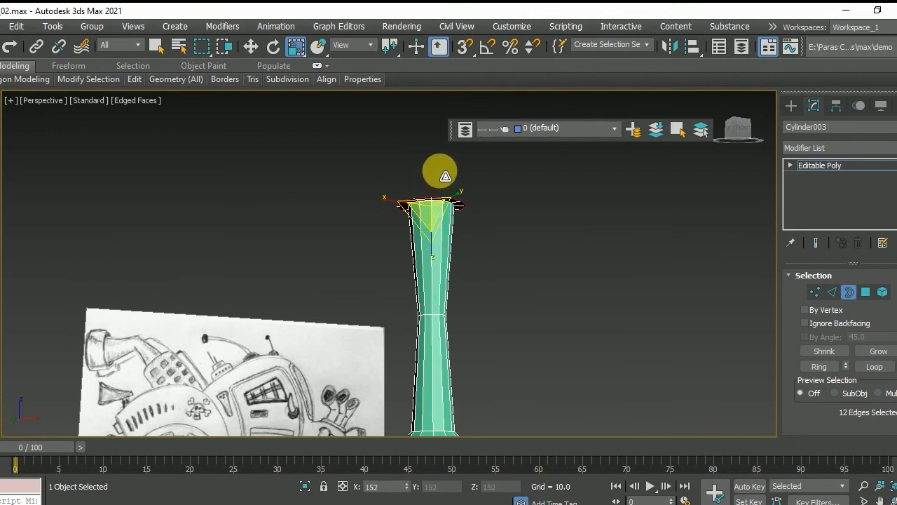
{"action": "middle_click_drag", "start_coordinate": [512, 272], "coordinate": [511, 321], "text": "alt"}
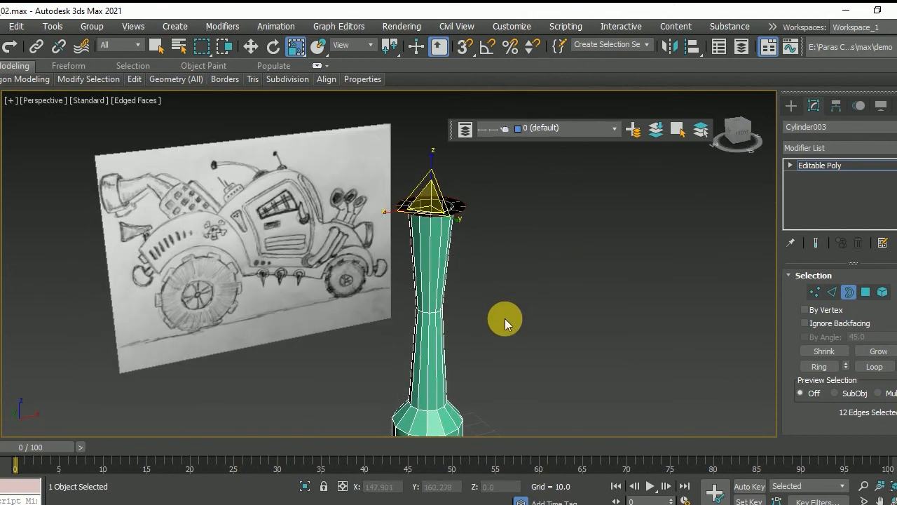
{"action": "key", "text": "w"}
{"action": "left_click_drag", "start_coordinate": [436, 206], "coordinate": [388, 239]}
{"action": "key", "text": "r"}
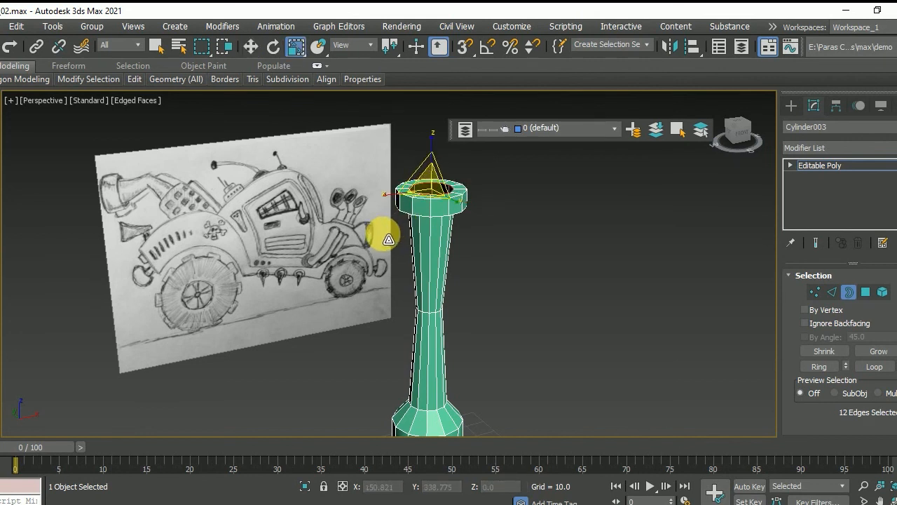
Extrude the rim's inner border down inside the neck to give the opening depth
{"action": "key", "text": "w"}
{"action": "left_click_drag", "start_coordinate": [436, 165], "coordinate": [442, 269]}
{"action": "key", "text": "r"}
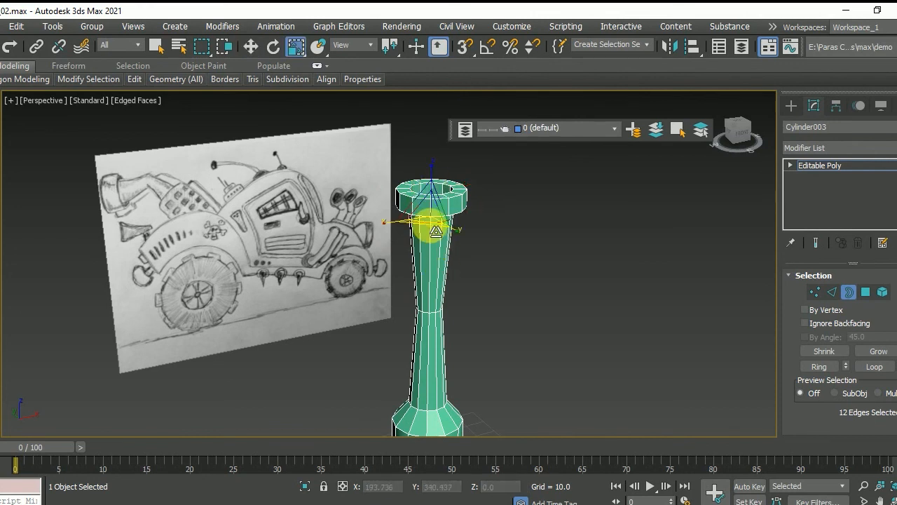
{"action": "mouse_move", "coordinate": [445, 260]}
{"action": "middle_mouse_down", "text": "alt"}
{"action": "mouse_move", "coordinate": [460, 320]}
{"action": "mouse_move", "coordinate": [459, 222]}
{"action": "middle_mouse_up", "text": "alt"}
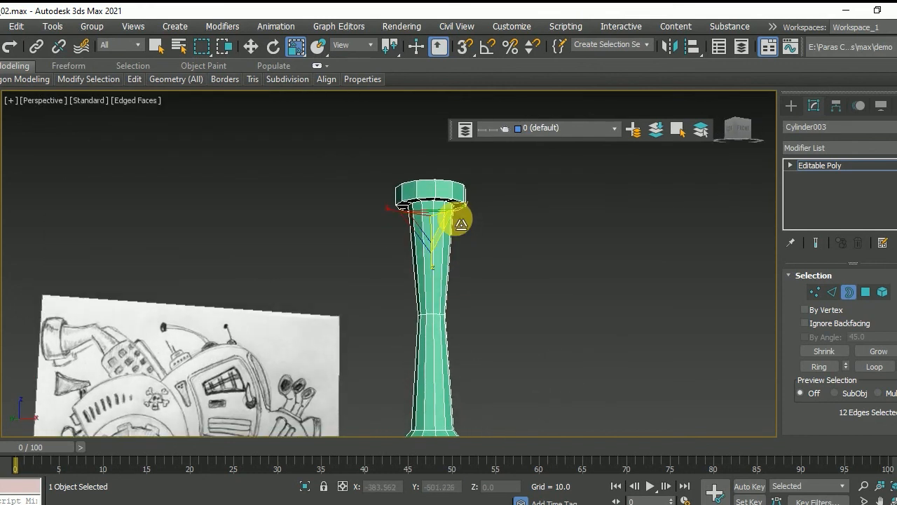
In the Left view, bend the rim and upper neck vertices sideways toward the reference plane at the neck's middle ring
{"action": "key", "text": "alt+w"}
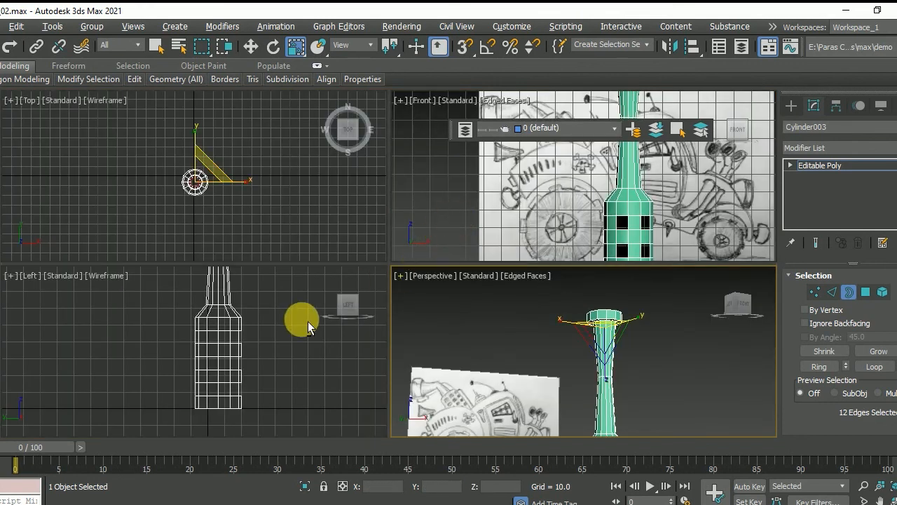
{"action": "middle_click", "coordinate": [302, 320]}
{"action": "key", "text": "alt+w"}
{"action": "scroll", "coordinate": [378, 290], "scroll_direction": "down", "scroll_amount": 5}
{"action": "middle_click_drag", "start_coordinate": [379, 290], "coordinate": [366, 337]}
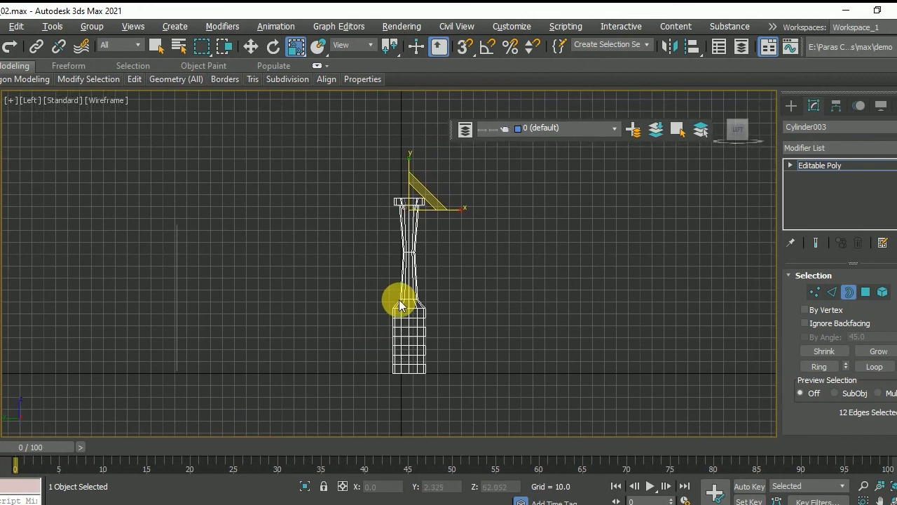
{"action": "scroll", "coordinate": [399, 303], "scroll_direction": "up", "scroll_amount": 2}
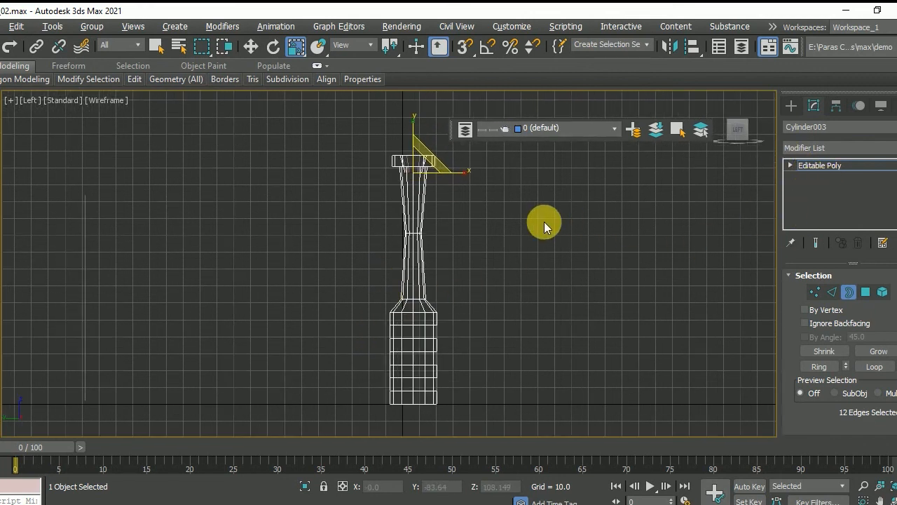
{"action": "key", "text": "1"}
{"action": "key", "text": "w"}
{"action": "left_click_drag", "start_coordinate": [429, 151], "coordinate": [262, 112]}
{"action": "key", "text": "e"}
{"action": "left_click_drag", "start_coordinate": [478, 209], "coordinate": [393, 253]}
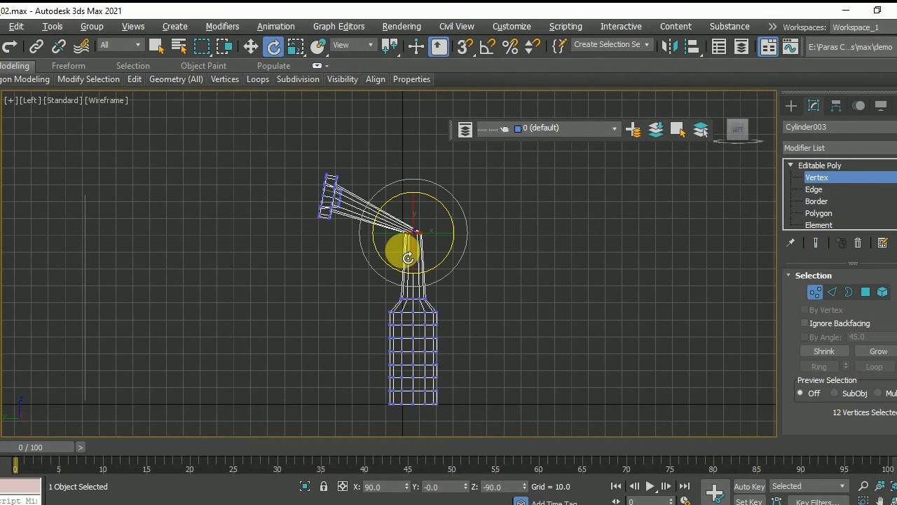
Shift the neck's middle vertex ring about 7 units toward the bend and tilt it to form an elbow
{"action": "key", "text": "w"}
{"action": "mouse_move", "coordinate": [426, 222]}
{"action": "left_mouse_down"}
{"action": "mouse_move", "coordinate": [416, 221]}
{"action": "mouse_move", "coordinate": [427, 225]}
{"action": "left_mouse_up"}
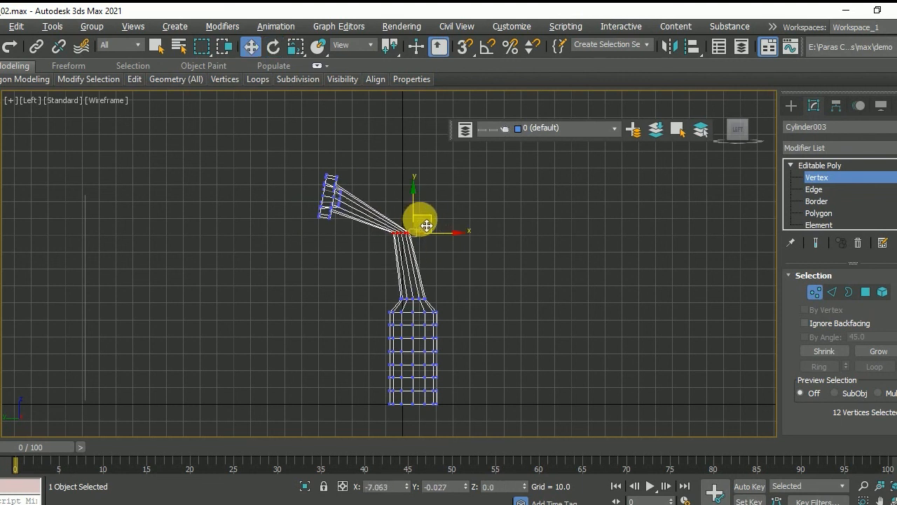
{"action": "key", "text": "e"}
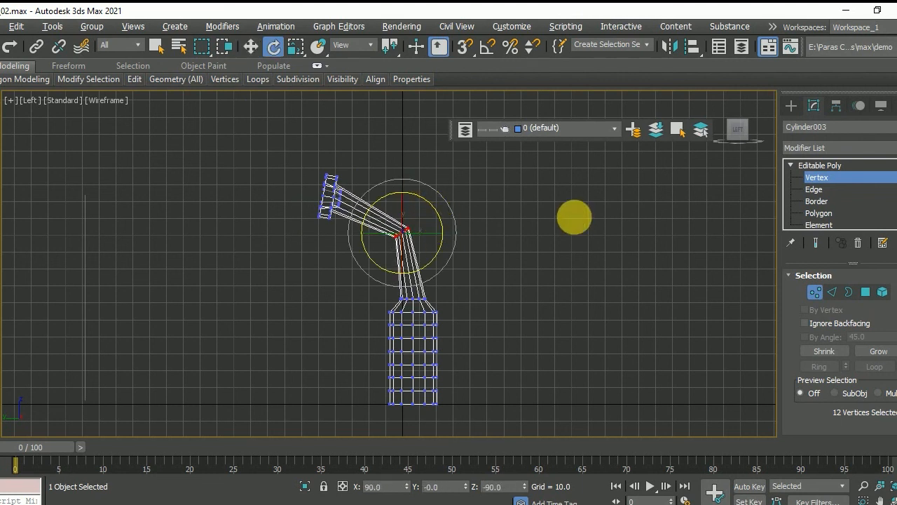
Enlarge the rim vertices at the pipe's mouth to about 143%
{"action": "left_click_drag", "start_coordinate": [328, 232], "coordinate": [347, 248]}
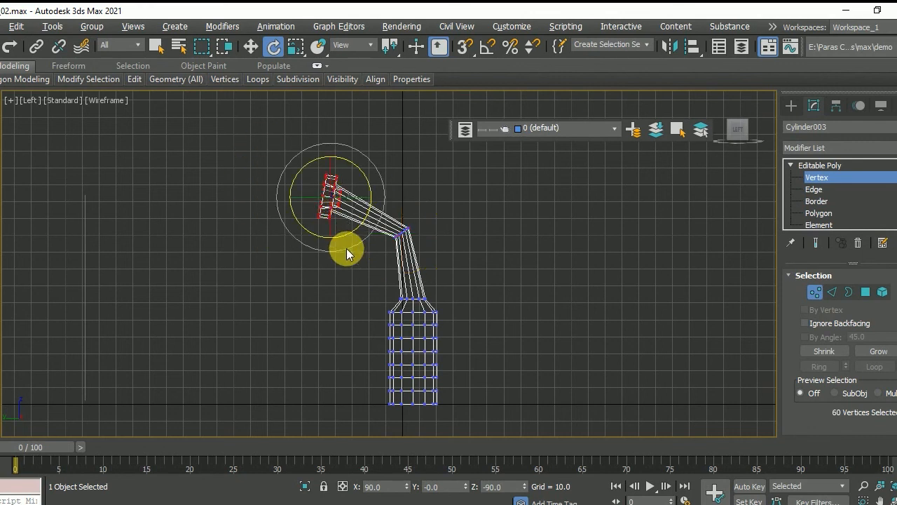
{"action": "key", "text": "r"}
{"action": "left_click_drag", "start_coordinate": [336, 206], "coordinate": [362, 167]}
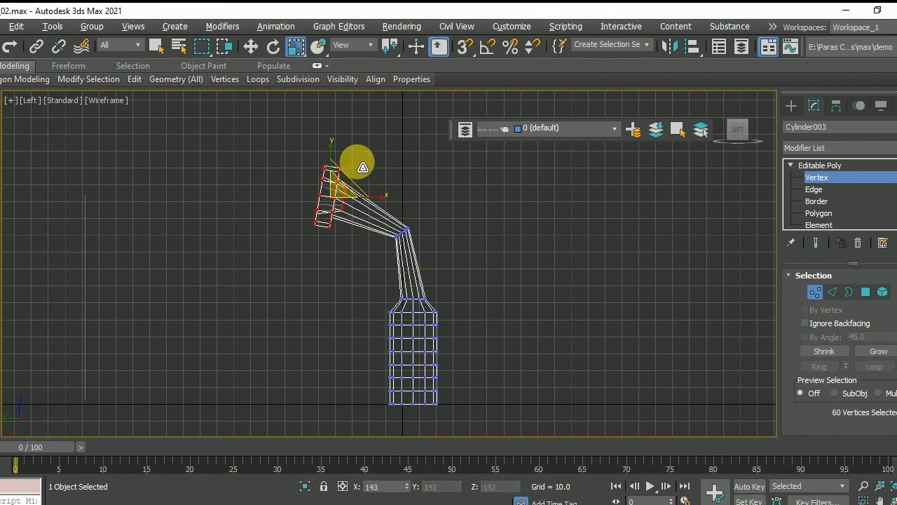
Reposition the elbow ring and the rim vertices to refine the curve of the bent pipe
{"action": "left_click_drag", "start_coordinate": [429, 208], "coordinate": [386, 257]}
{"action": "key", "text": "w"}
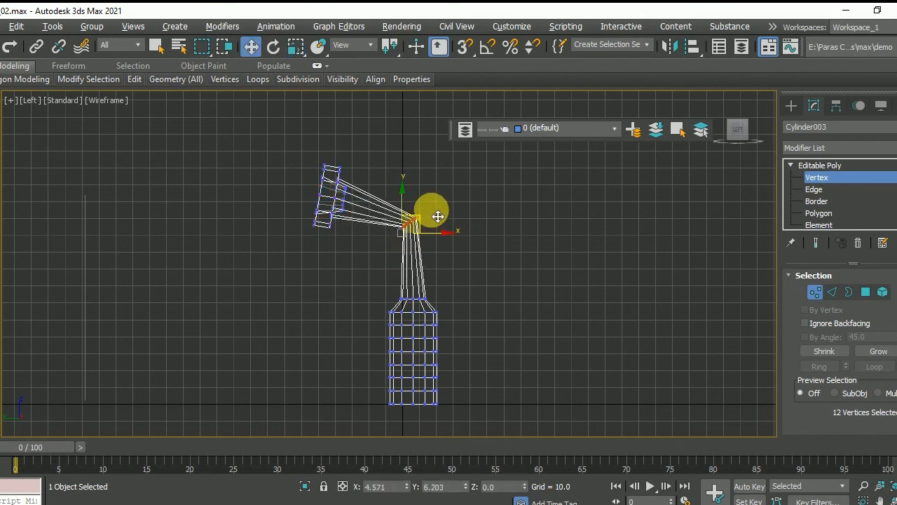
{"action": "left_click_drag", "start_coordinate": [269, 152], "coordinate": [354, 239]}
{"action": "mouse_move", "coordinate": [435, 212]}
{"action": "left_mouse_down"}
{"action": "mouse_move", "coordinate": [397, 256]}
{"action": "mouse_move", "coordinate": [424, 223]}
{"action": "left_mouse_up"}
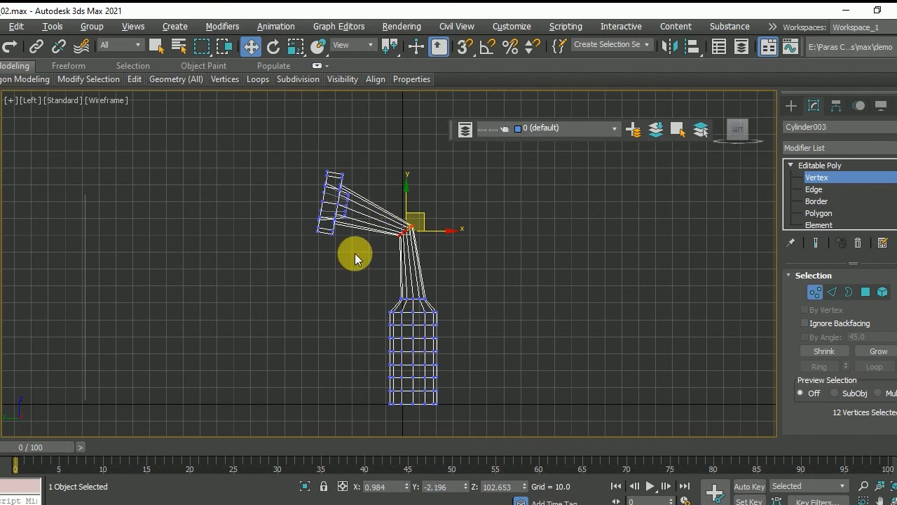
In the Perspective view, delete the ring of shoulder polygons joining the perforated cylinder to the neck
{"action": "key", "text": "alt+w"}
{"action": "key", "text": "alt+w"}
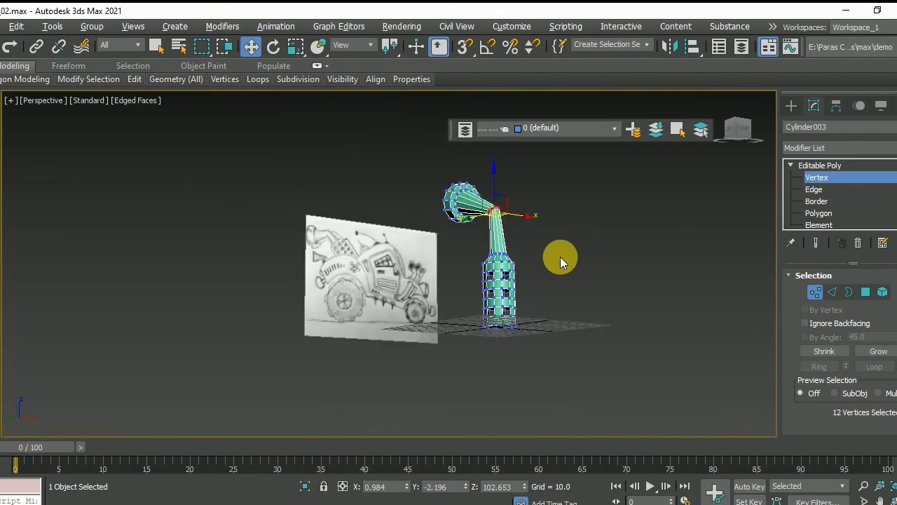
{"action": "scroll", "coordinate": [539, 284], "scroll_direction": "up", "scroll_amount": 8}
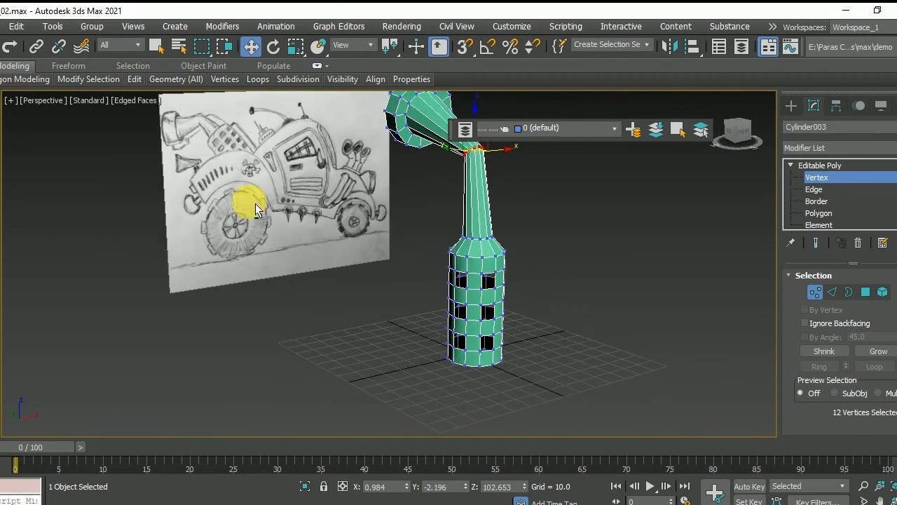
{"action": "scroll", "coordinate": [495, 299], "scroll_direction": "up", "scroll_amount": 1}
{"action": "mouse_move", "coordinate": [495, 299]}
{"action": "middle_mouse_down", "text": "alt"}
{"action": "mouse_move", "coordinate": [502, 304]}
{"action": "mouse_move", "coordinate": [504, 246]}
{"action": "middle_mouse_up", "text": "alt"}
{"action": "scroll", "coordinate": [504, 246], "scroll_direction": "up", "scroll_amount": 1}
{"action": "scroll", "coordinate": [508, 296], "scroll_direction": "up", "scroll_amount": 1}
{"action": "middle_click_drag", "start_coordinate": [508, 297], "coordinate": [504, 272], "text": "alt"}
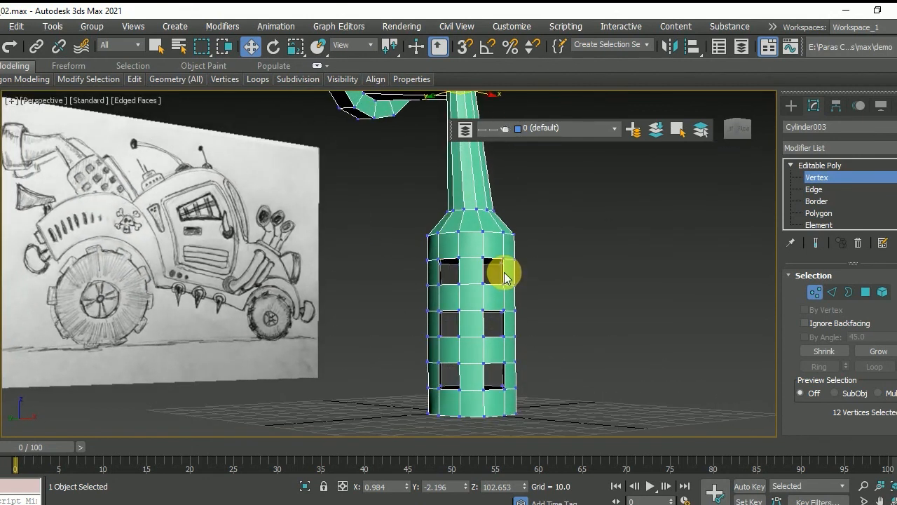
{"action": "key", "text": "4"}
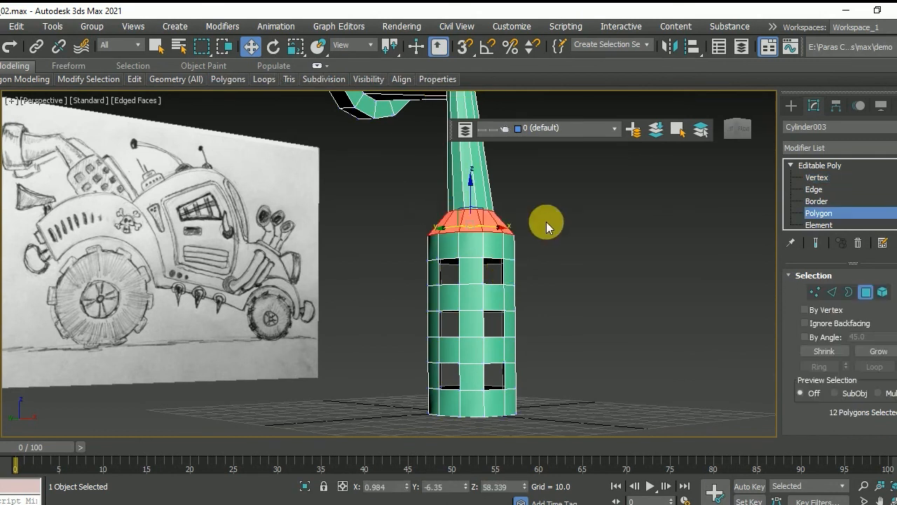
{"action": "key", "text": "Delete"}
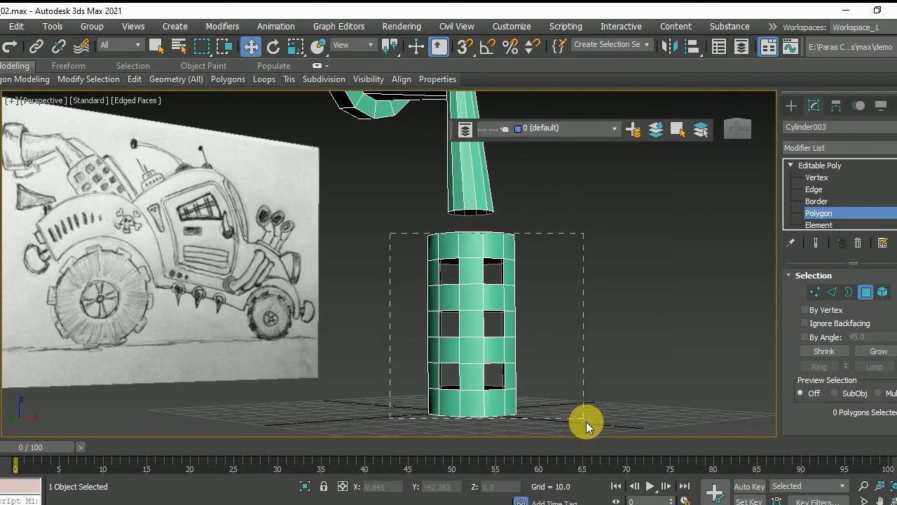
Extrude all of the perforated cylinder's polygons by Local Normal with a height of 2.046 to thicken its wall
{"action": "left_click_drag", "start_coordinate": [586, 421], "coordinate": [585, 419]}
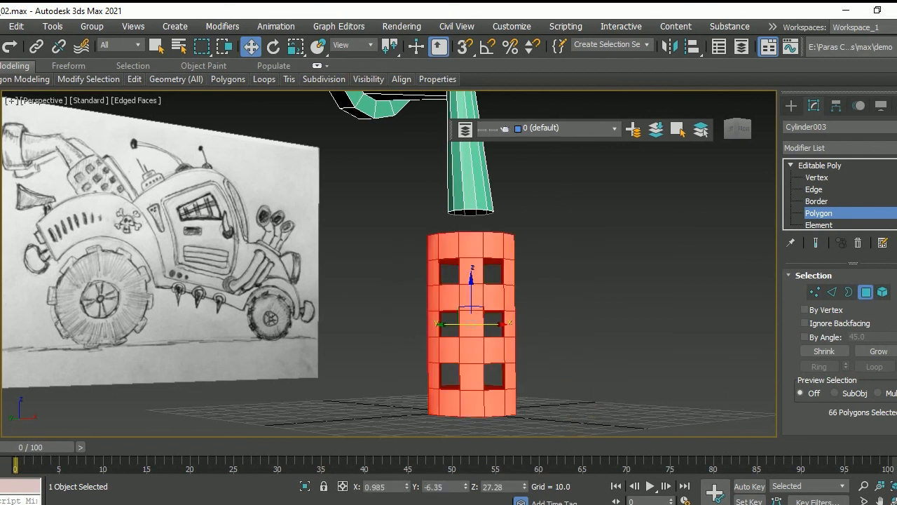
{"action": "left_click_drag", "start_coordinate": [818, 421], "coordinate": [806, 292]}
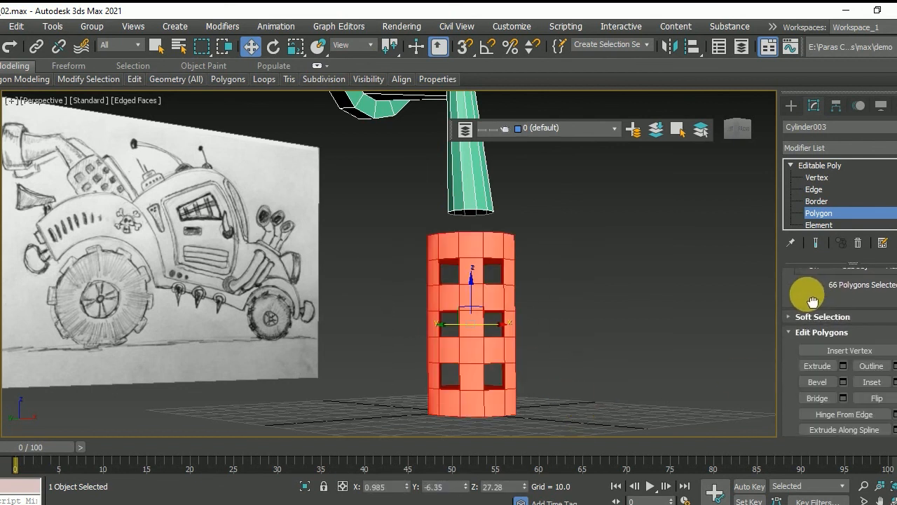
{"action": "left_click", "coordinate": [845, 366]}
{"action": "left_click", "coordinate": [414, 272]}
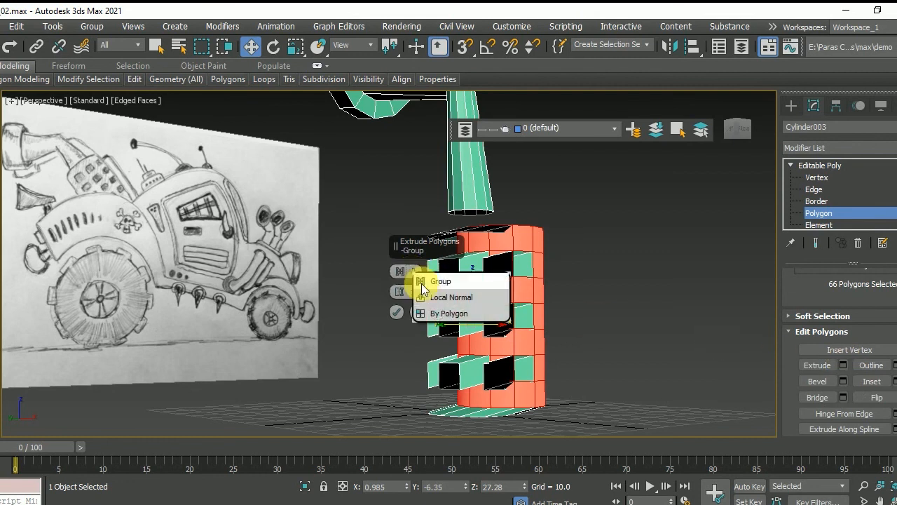
{"action": "left_click", "coordinate": [428, 298]}
{"action": "left_click_drag", "start_coordinate": [399, 313], "coordinate": [397, 339]}
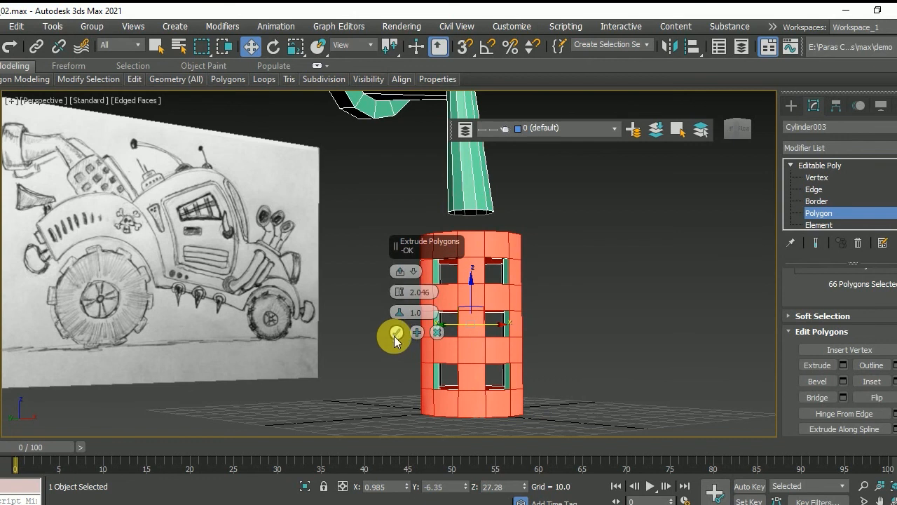
{"action": "left_click", "coordinate": [397, 334]}
Try to delete the ring of polygons around the perforated cylinder's top rim
{"action": "middle_click_drag", "start_coordinate": [539, 298], "coordinate": [519, 342], "text": "alt"}
{"action": "left_click", "coordinate": [575, 298]}
{"action": "left_click", "coordinate": [513, 257]}
{"action": "left_click", "coordinate": [496, 270], "text": "shift"}
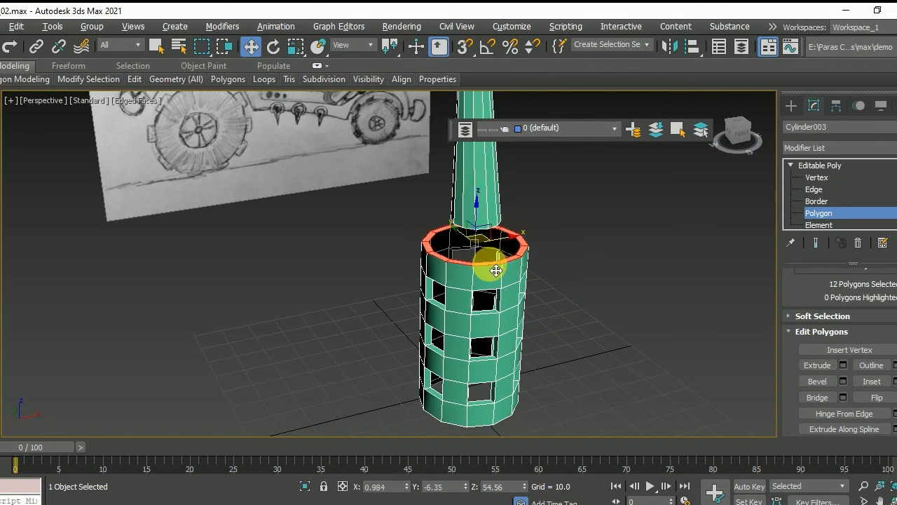
{"action": "key", "text": "Delete"}
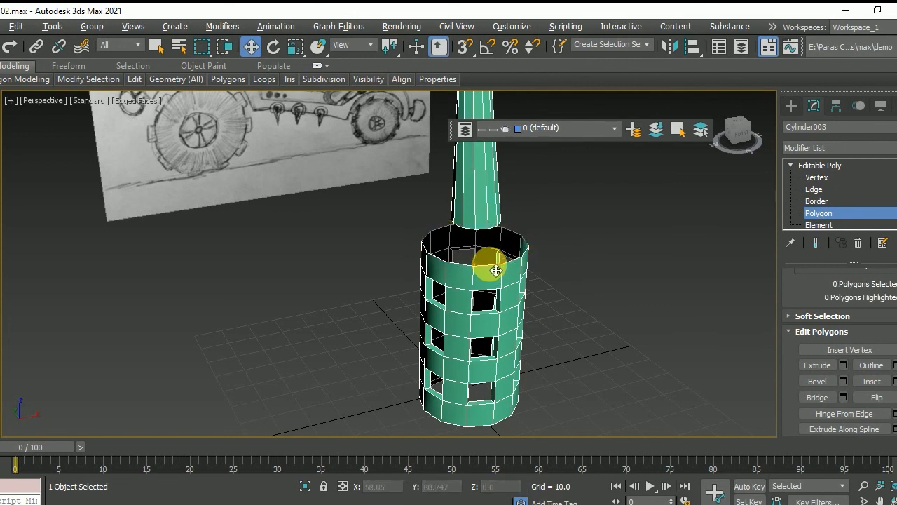
{"action": "key", "text": "ctrl+z"}
Bridge the cylinder's inner top border to the open border at the base of the neck
{"action": "key", "text": "3"}
{"action": "left_click", "coordinate": [499, 254]}
{"action": "left_click", "coordinate": [495, 235], "text": "ctrl"}
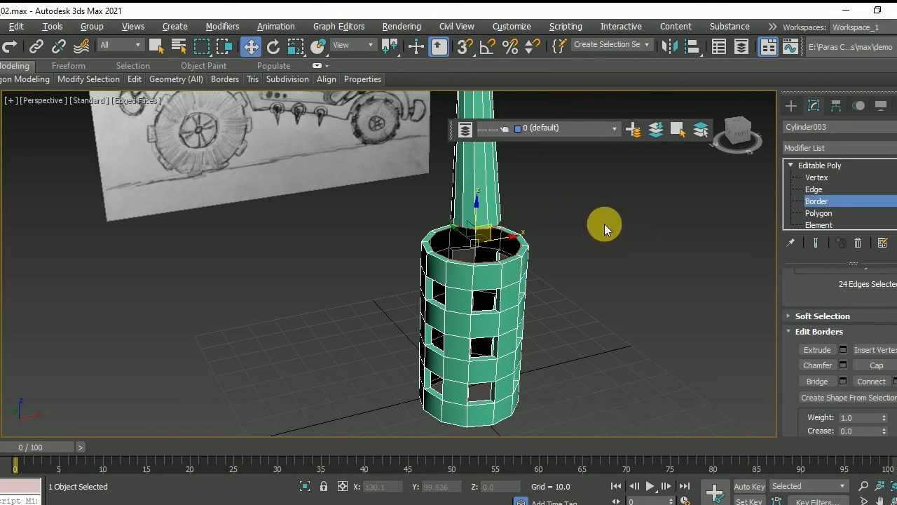
{"action": "left_click", "coordinate": [843, 380]}
{"action": "left_click", "coordinate": [397, 354]}
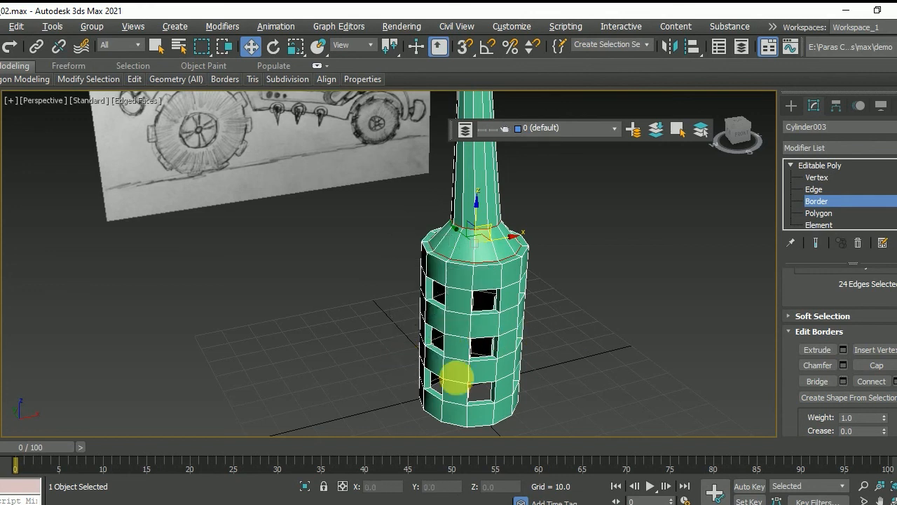
Examine the bridged exhaust pipe from several angles against the reference sketch
{"action": "middle_click_drag", "start_coordinate": [480, 164], "coordinate": [485, 219], "text": "alt"}
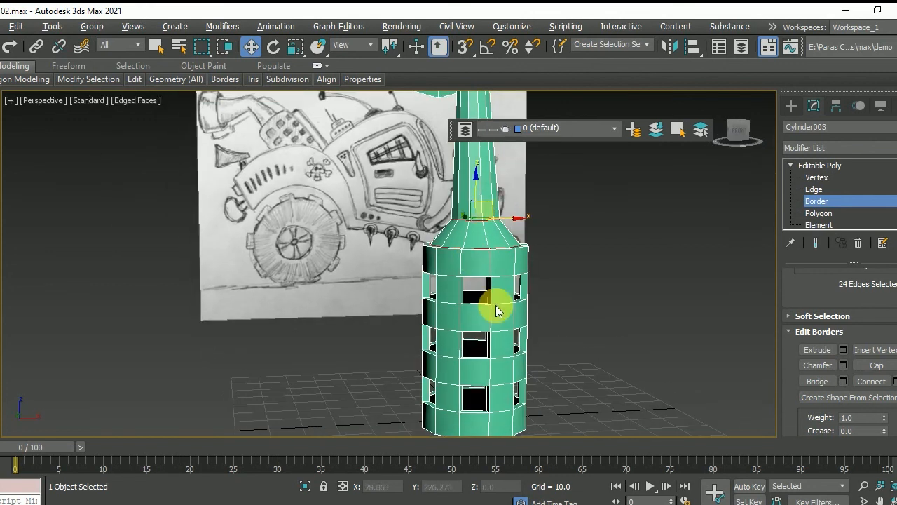
{"action": "middle_click_drag", "start_coordinate": [517, 310], "coordinate": [536, 323], "text": "alt"}
{"action": "scroll", "coordinate": [522, 301], "scroll_direction": "up", "scroll_amount": 5}
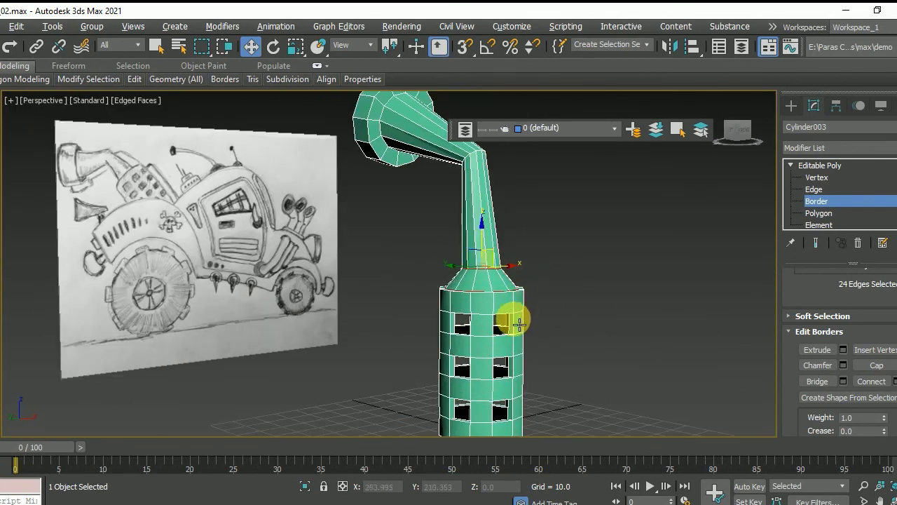
{"action": "key", "text": "alt+w"}
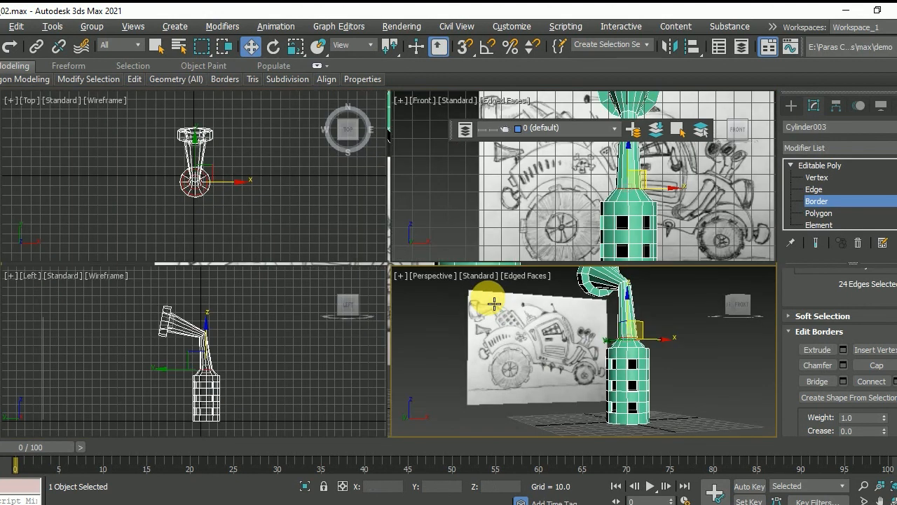
{"action": "key", "text": "alt+w"}
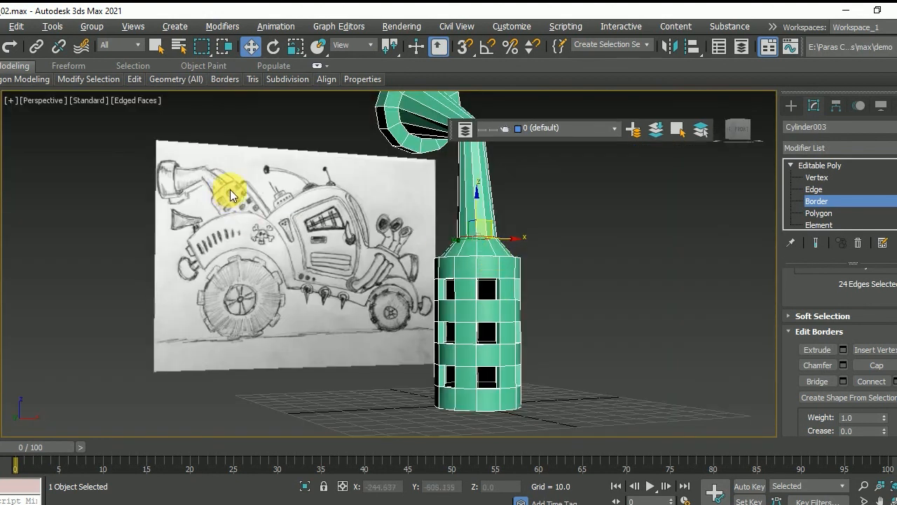
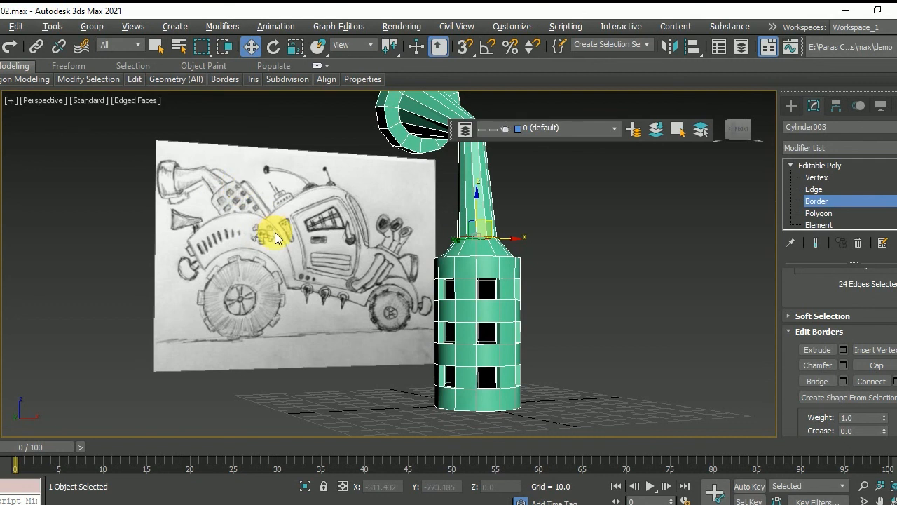
{"action": "key", "text": "alt+w"}
{"action": "key", "text": "alt+w"}
{"action": "middle_click_drag", "start_coordinate": [641, 406], "coordinate": [591, 316]}
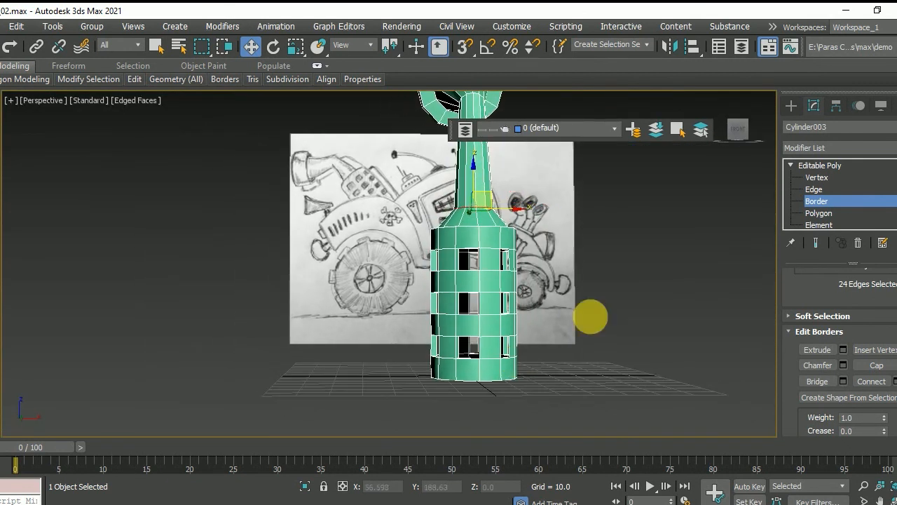
Select the vertices around the perforated cylinder's middle row of holes
{"action": "left_click", "coordinate": [817, 178]}
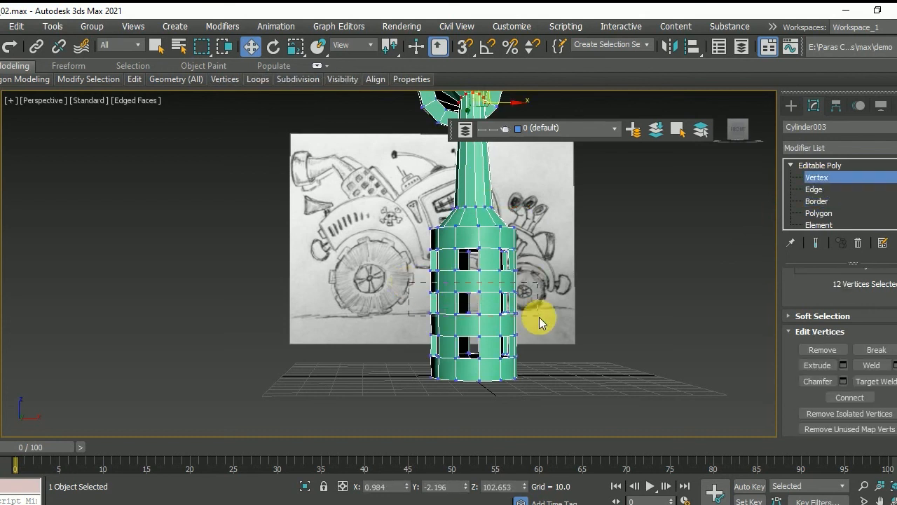
{"action": "middle_click_drag", "start_coordinate": [540, 323], "coordinate": [495, 349], "text": "alt"}
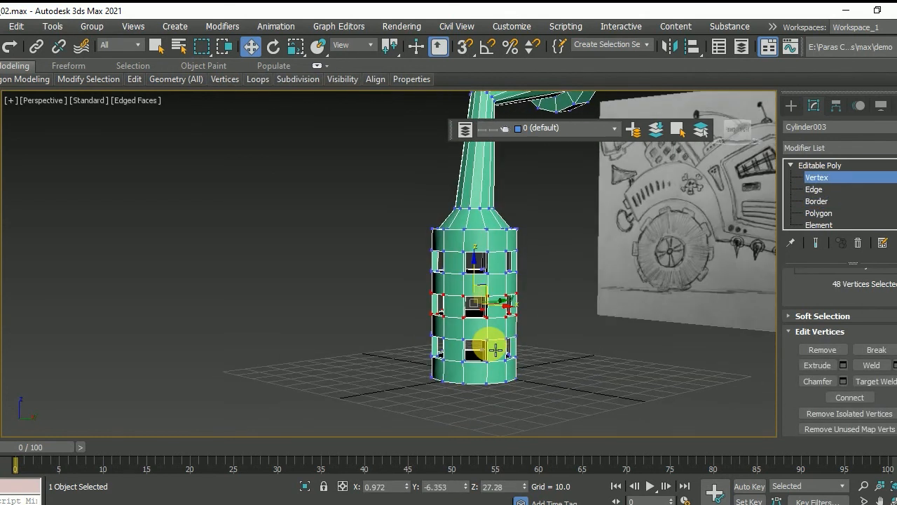
Try to scale up the cylinder's middle vertices without soft selection
{"action": "key", "text": "r"}
{"action": "left_click_drag", "start_coordinate": [477, 301], "coordinate": [503, 277]}
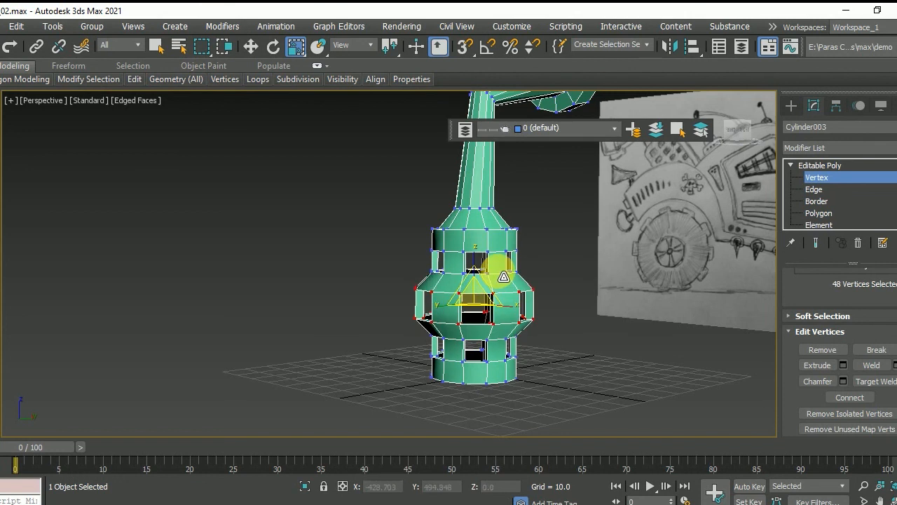
{"action": "key", "text": "ctrl+z"}
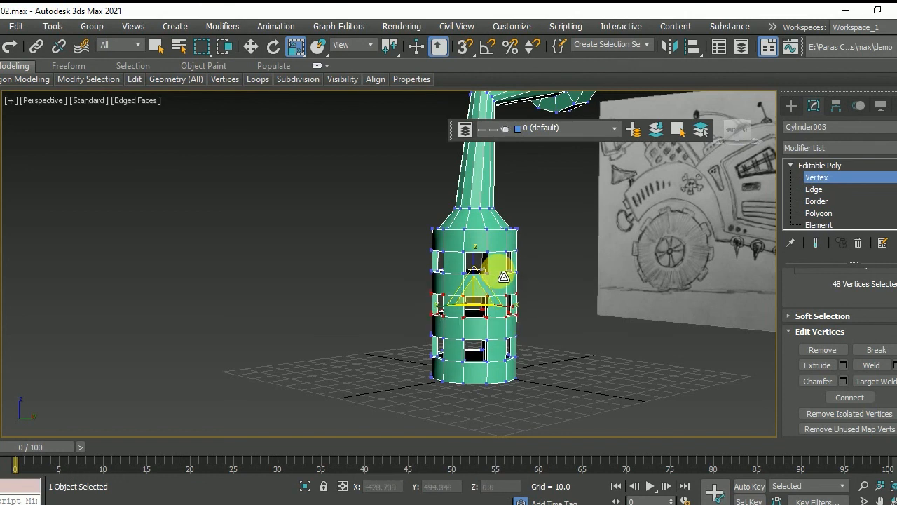
Bulge the cylinder's middle into a barrel shape by scaling its vertices with soft selection at a 27.6 falloff
{"action": "left_click", "coordinate": [801, 331]}
{"action": "left_click", "coordinate": [795, 318]}
{"action": "left_click_drag", "start_coordinate": [797, 321], "coordinate": [792, 413]}
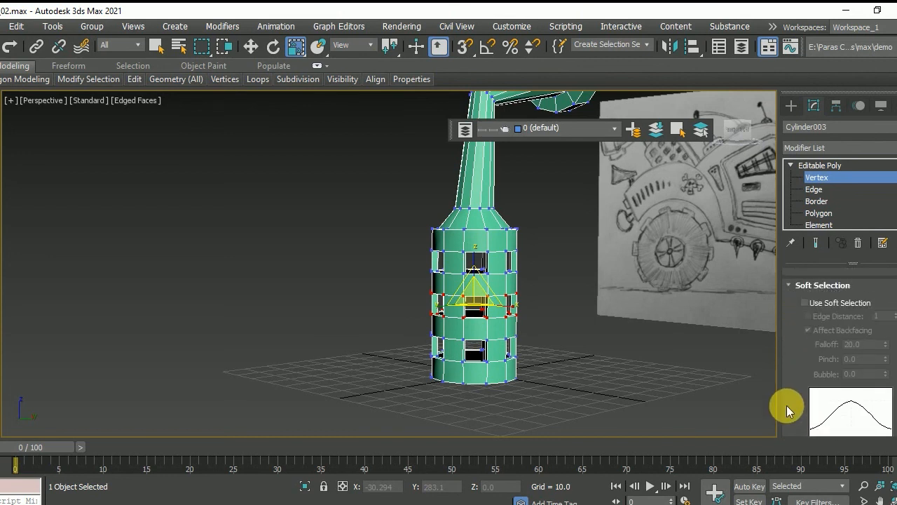
{"action": "left_click", "coordinate": [817, 305]}
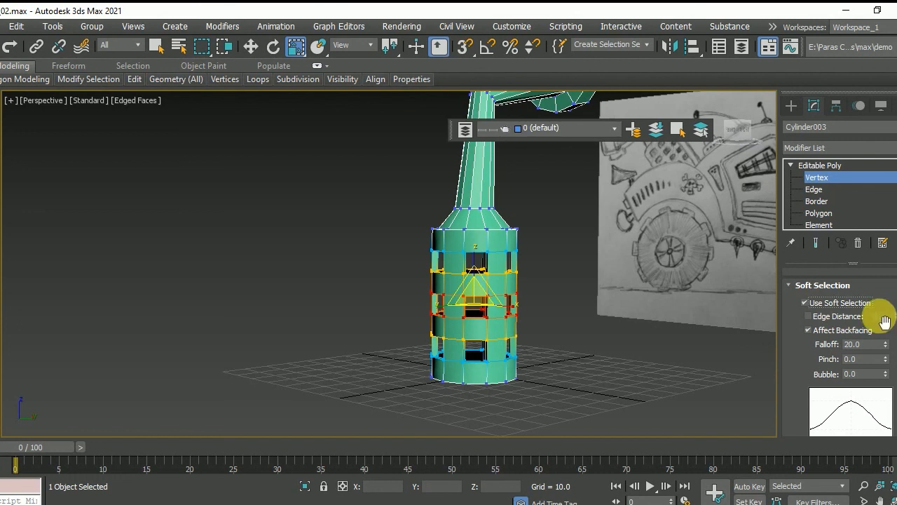
{"action": "left_click_drag", "start_coordinate": [887, 348], "coordinate": [886, 319]}
{"action": "mouse_move", "coordinate": [483, 290]}
{"action": "left_mouse_down"}
{"action": "mouse_move", "coordinate": [476, 240]}
{"action": "mouse_move", "coordinate": [484, 315]}
{"action": "mouse_move", "coordinate": [488, 295]}
{"action": "left_mouse_up"}
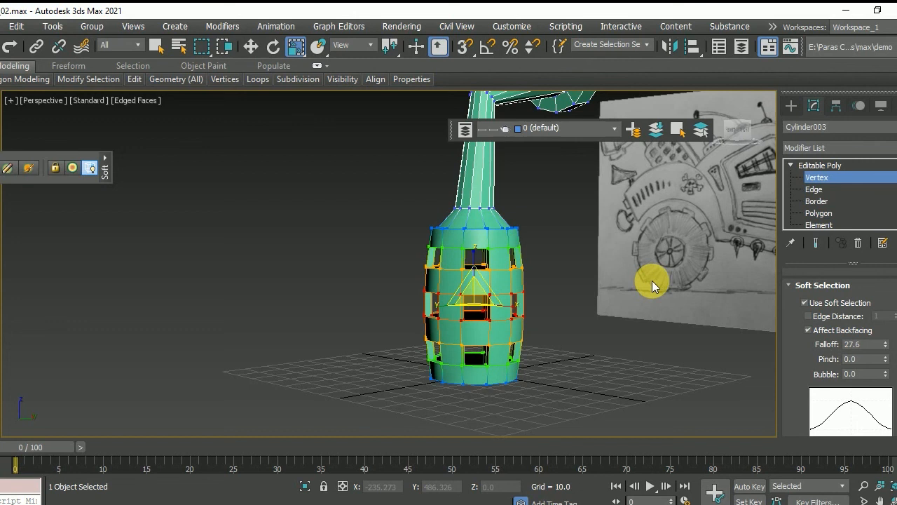
{"action": "left_click", "coordinate": [804, 302]}
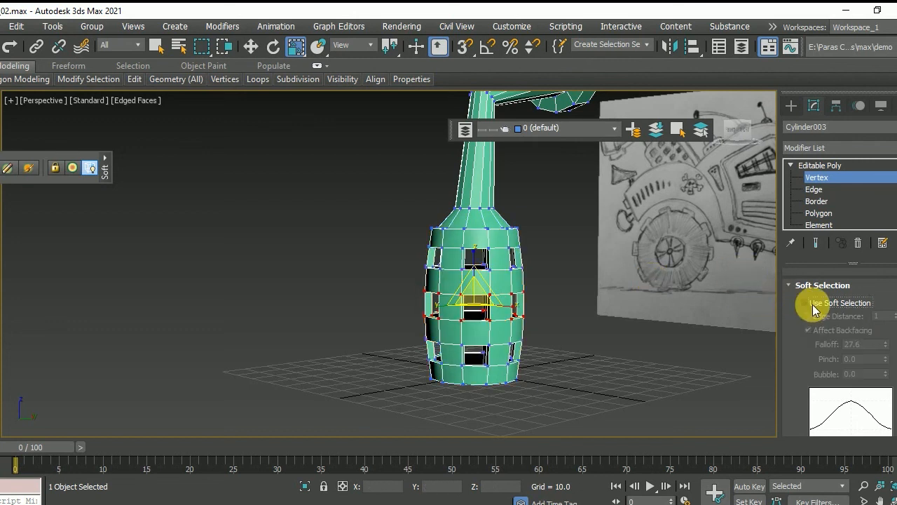
{"action": "left_click", "coordinate": [813, 165]}
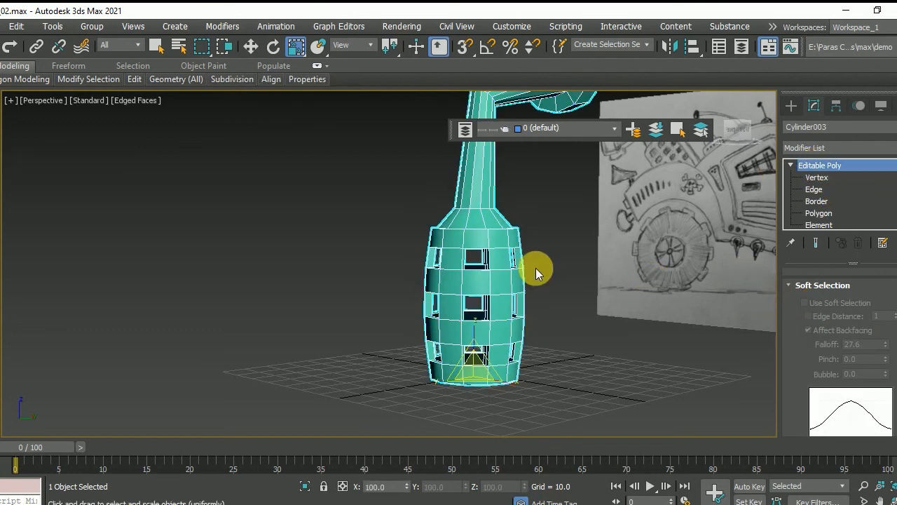
Unhide the car layer in the layer explorer
{"action": "left_click", "coordinate": [463, 132]}
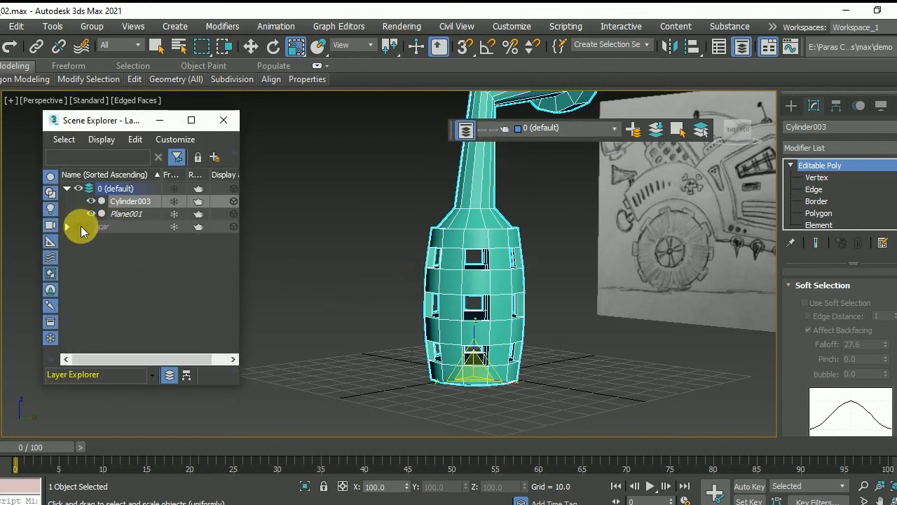
{"action": "left_click", "coordinate": [78, 227]}
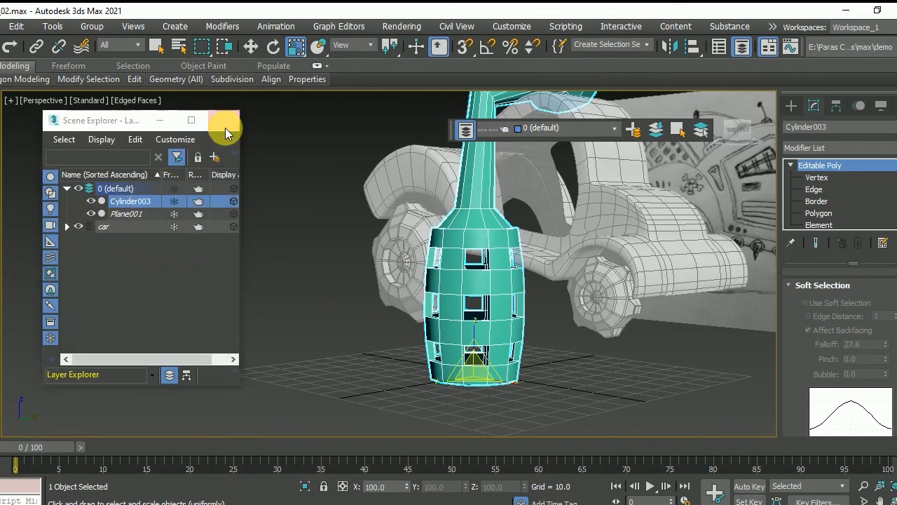
{"action": "left_click", "coordinate": [226, 120]}
In the Front view, rotate the exhaust pipe 90 degrees about its vertical axis with angle snap so its mouth faces the car's rear
{"action": "key", "text": "alt+w"}
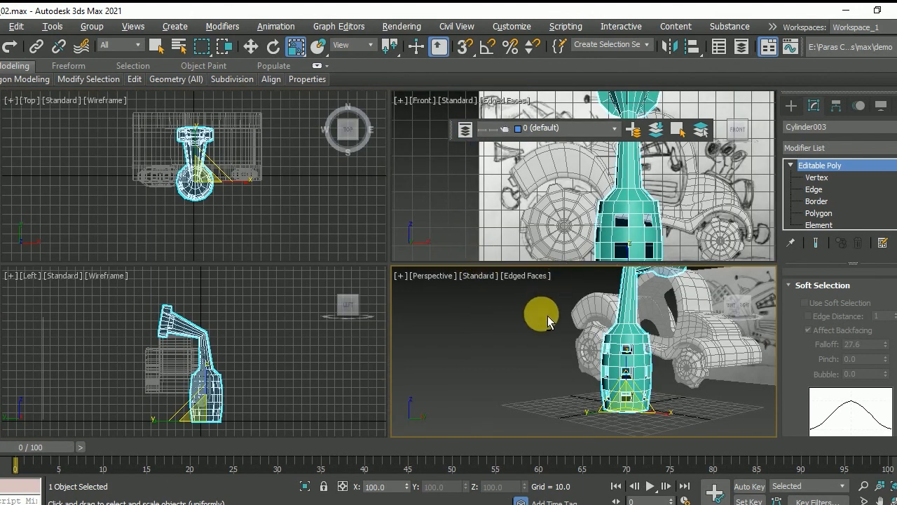
{"action": "right_click", "coordinate": [530, 204]}
{"action": "key", "text": "alt+w"}
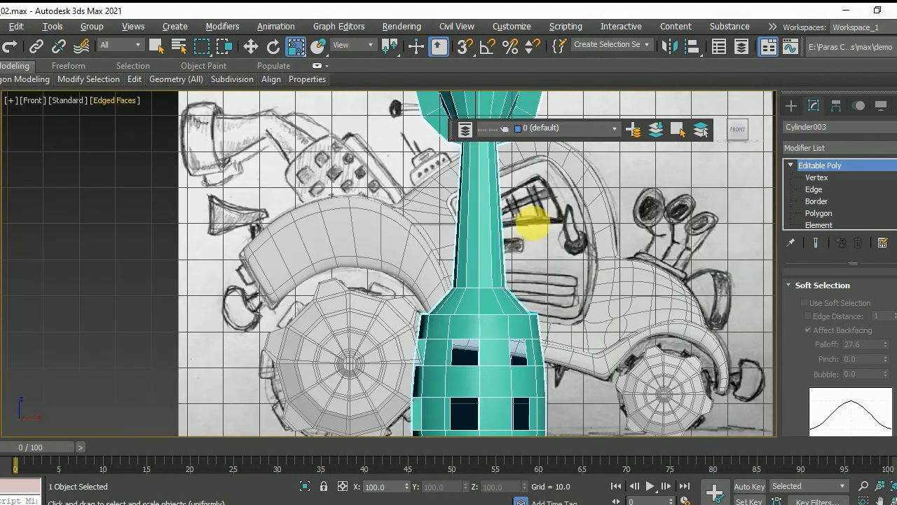
{"action": "scroll", "coordinate": [519, 292], "scroll_direction": "down", "scroll_amount": 5}
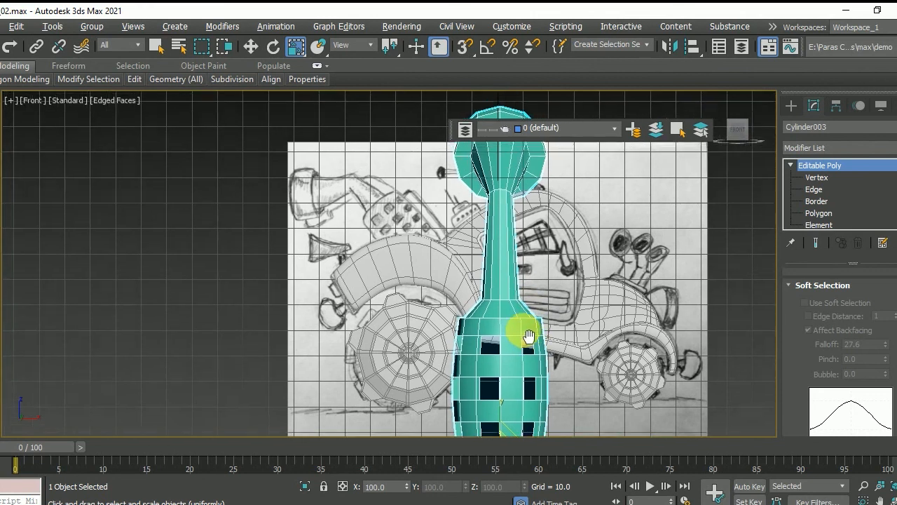
{"action": "scroll", "coordinate": [532, 297], "scroll_direction": "up", "scroll_amount": 2}
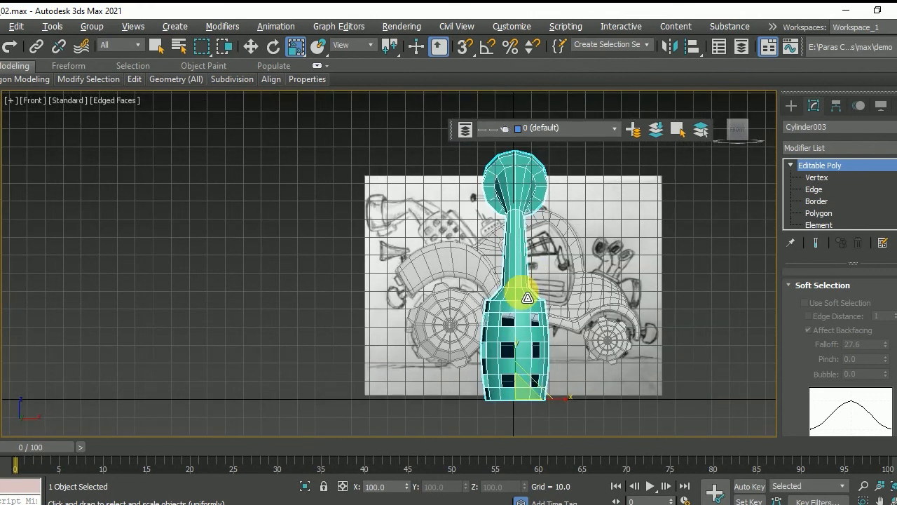
{"action": "middle_click_drag", "start_coordinate": [520, 319], "coordinate": [518, 328]}
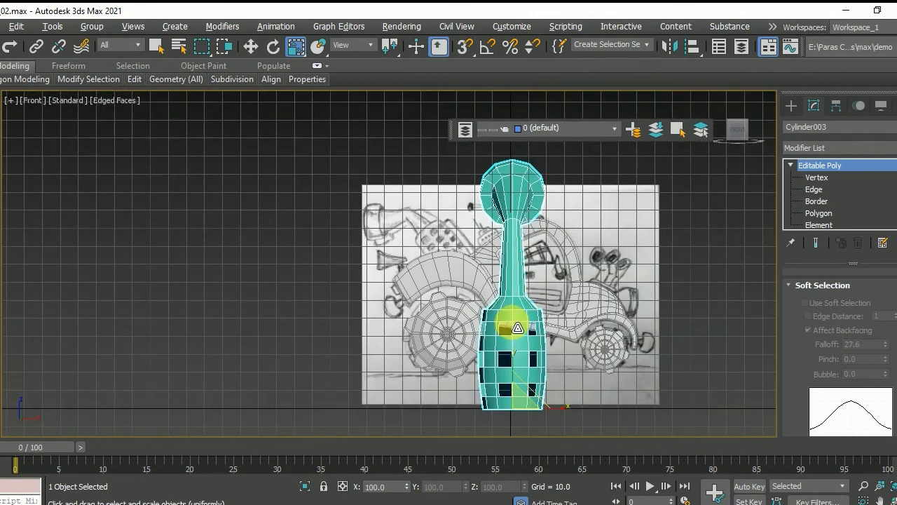
{"action": "key", "text": "e"}
{"action": "middle_click_drag", "start_coordinate": [517, 407], "coordinate": [507, 350]}
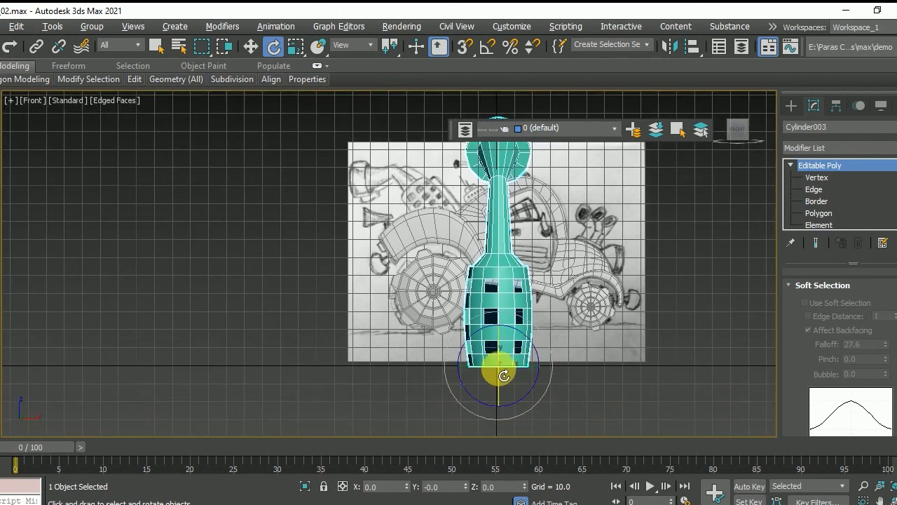
{"action": "left_click_drag", "start_coordinate": [512, 372], "coordinate": [625, 370]}
{"action": "right_click", "coordinate": [625, 370]}
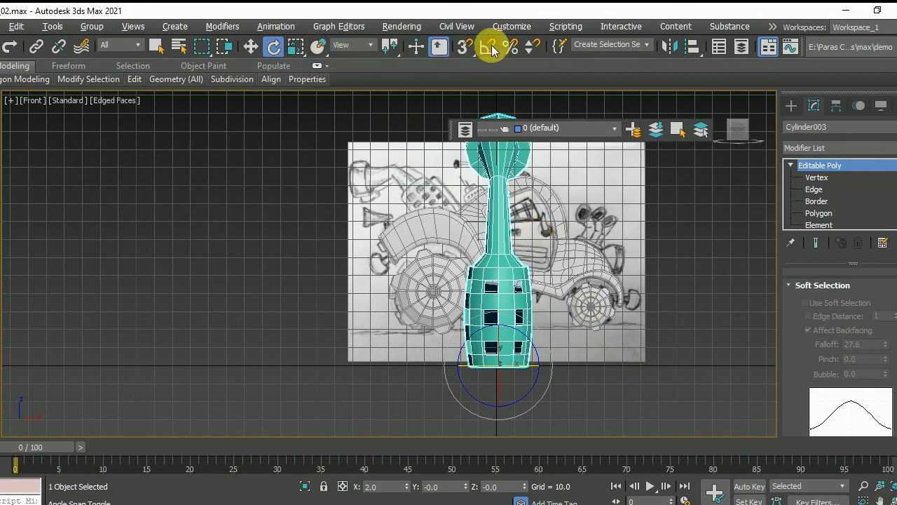
{"action": "left_click_drag", "start_coordinate": [534, 380], "coordinate": [596, 370]}
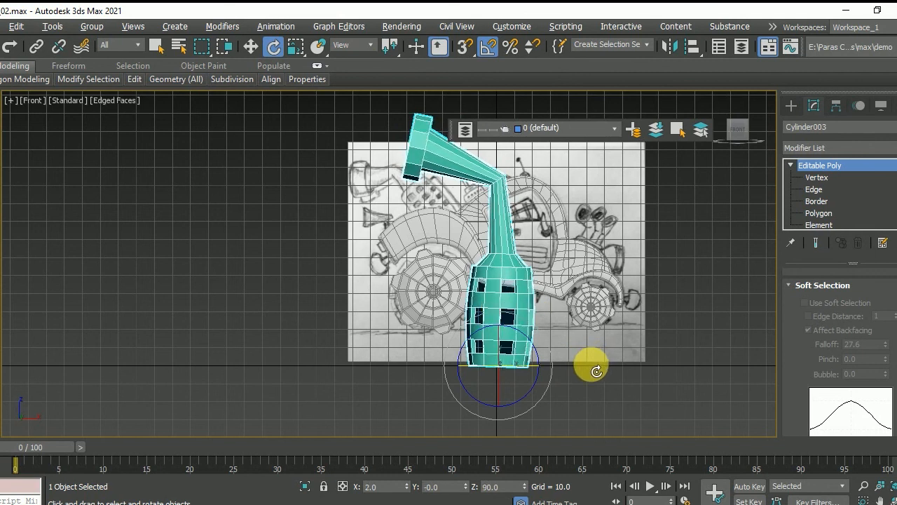
Move the exhaust pipe up toward the rear fender, to about X -29.8 and Z 62
{"action": "key", "text": "w"}
{"action": "left_click_drag", "start_coordinate": [523, 358], "coordinate": [460, 241]}
{"action": "scroll", "coordinate": [460, 241], "scroll_direction": "up", "scroll_amount": 5}
{"action": "middle_click_drag", "start_coordinate": [495, 449], "coordinate": [500, 447]}
{"action": "key", "text": "s"}
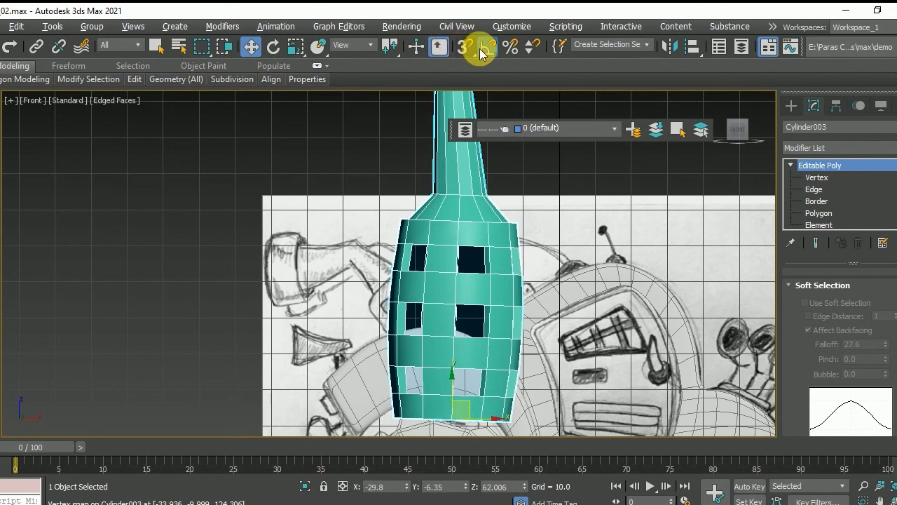
Scale the exhaust pipe down to about 40% to suit the car
{"action": "key", "text": "r"}
{"action": "left_click_drag", "start_coordinate": [465, 395], "coordinate": [414, 459]}
{"action": "key", "text": "w"}
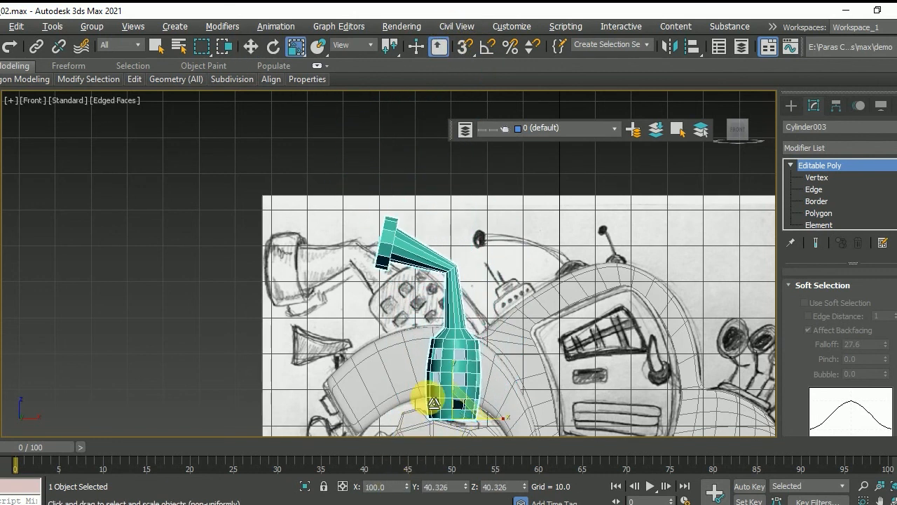
Move the exhaust pipe up onto the rear fender and tilt it toward the car's rear to match the sketch
{"action": "left_click_drag", "start_coordinate": [480, 410], "coordinate": [457, 355]}
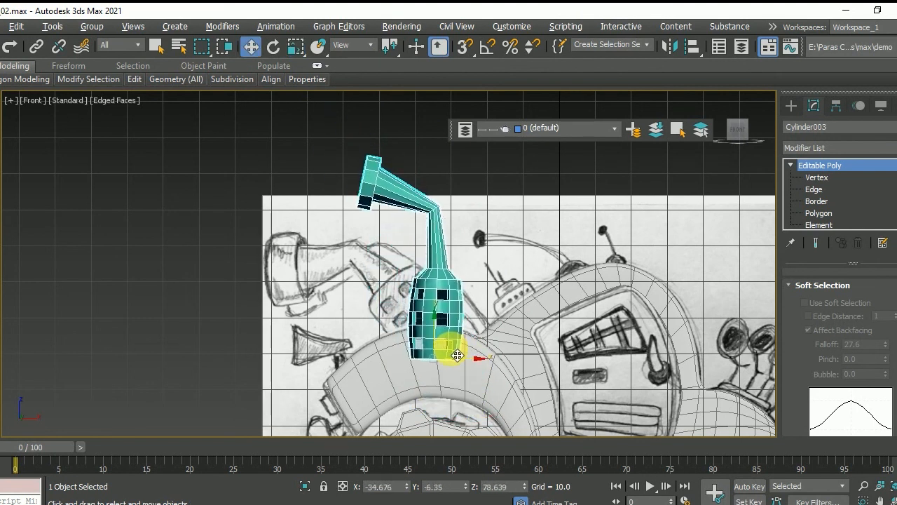
{"action": "key", "text": "e"}
{"action": "left_click_drag", "start_coordinate": [472, 339], "coordinate": [459, 360]}
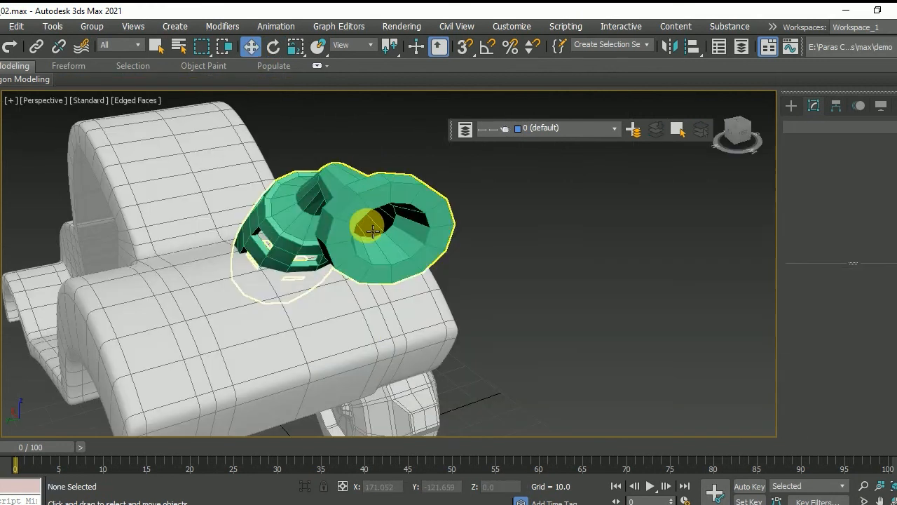
Add supporting edge loops to the exhaust pipe with SwiftLoop at the mouth rim, the bend, the collar and around the perforated section
{"action": "left_click", "coordinate": [336, 250]}
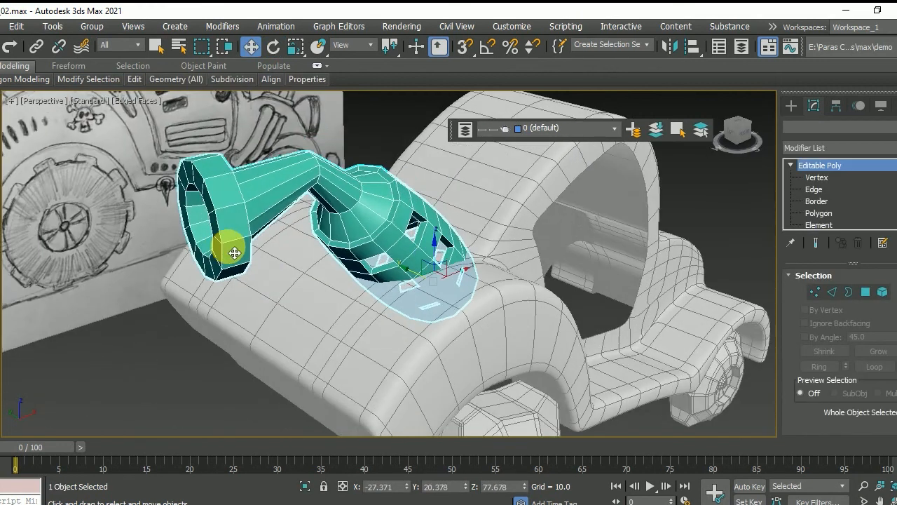
{"action": "left_click", "coordinate": [133, 80]}
{"action": "left_click", "coordinate": [248, 112]}
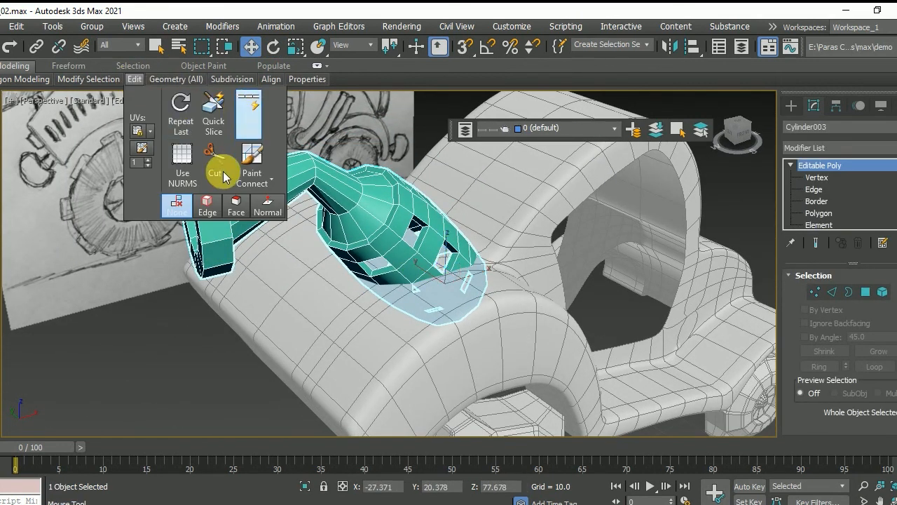
{"action": "middle_click_drag", "start_coordinate": [230, 250], "coordinate": [266, 326]}
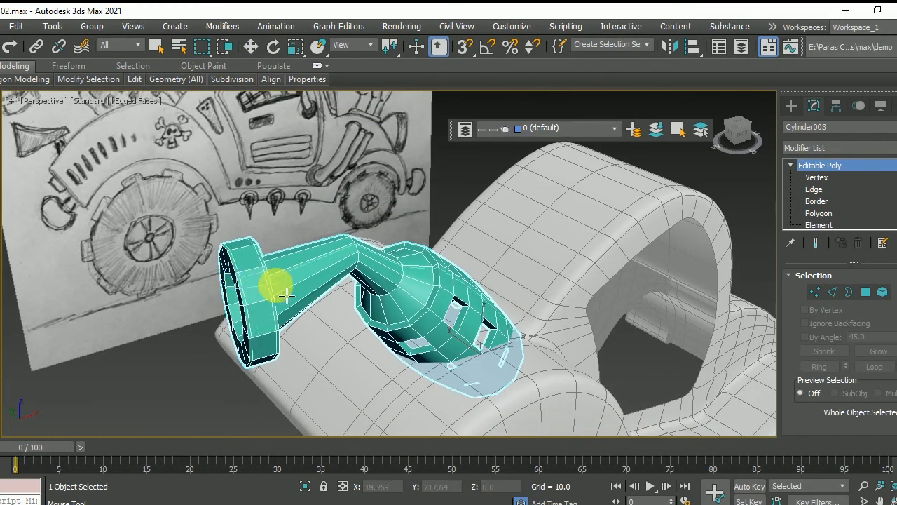
{"action": "middle_click_drag", "start_coordinate": [274, 276], "coordinate": [224, 294], "text": "alt"}
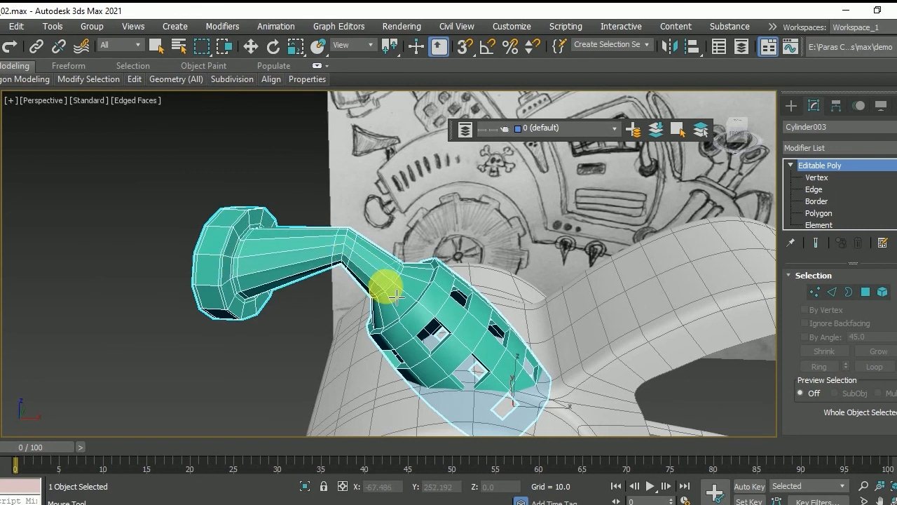
{"action": "scroll", "coordinate": [396, 298], "scroll_direction": "up", "scroll_amount": 4}
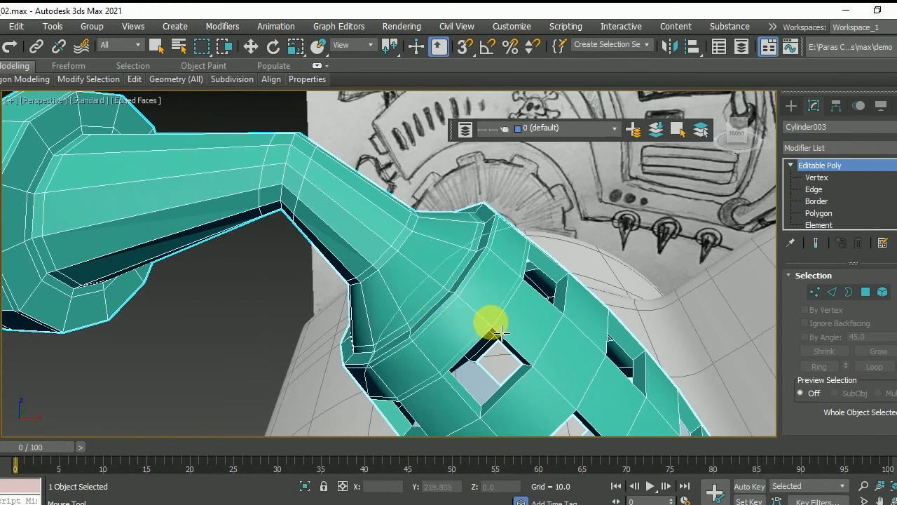
{"action": "middle_click_drag", "start_coordinate": [550, 379], "coordinate": [395, 296], "text": "alt"}
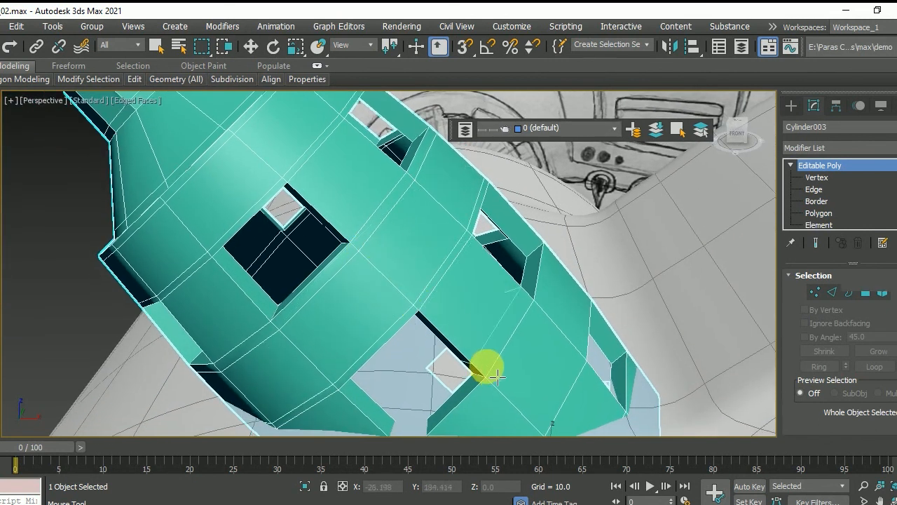
{"action": "scroll", "coordinate": [350, 270], "scroll_direction": "down", "scroll_amount": 6}
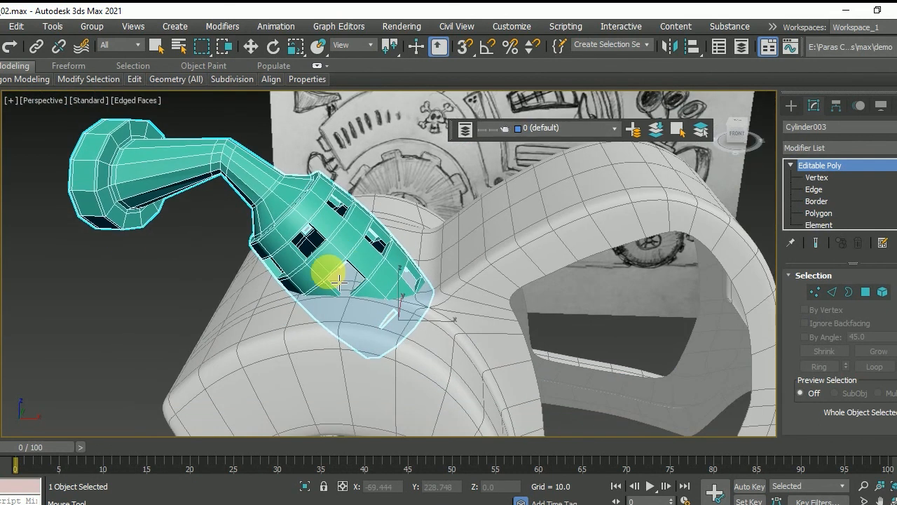
Enable NURMS subdivision on the whole exhaust pipe with 2 display iterations
{"action": "left_click", "coordinate": [827, 174]}
{"action": "left_click", "coordinate": [831, 166]}
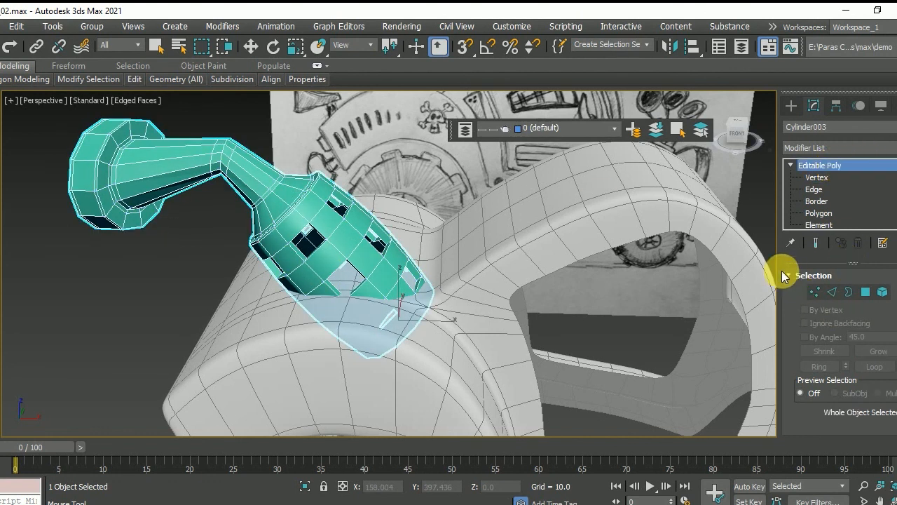
{"action": "left_click", "coordinate": [787, 276]}
{"action": "left_click", "coordinate": [788, 290]}
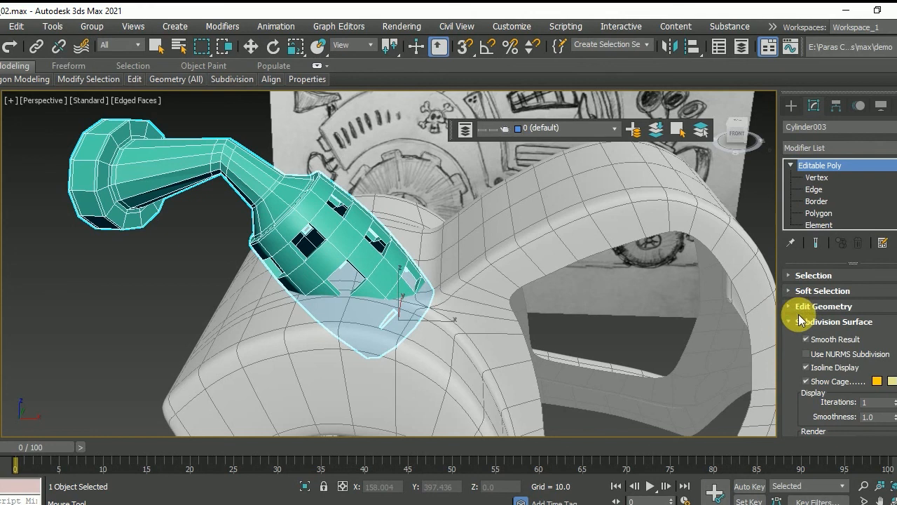
{"action": "left_click", "coordinate": [808, 353]}
{"action": "left_click", "coordinate": [895, 399]}
{"action": "middle_click_drag", "start_coordinate": [207, 273], "coordinate": [227, 251], "text": "alt"}
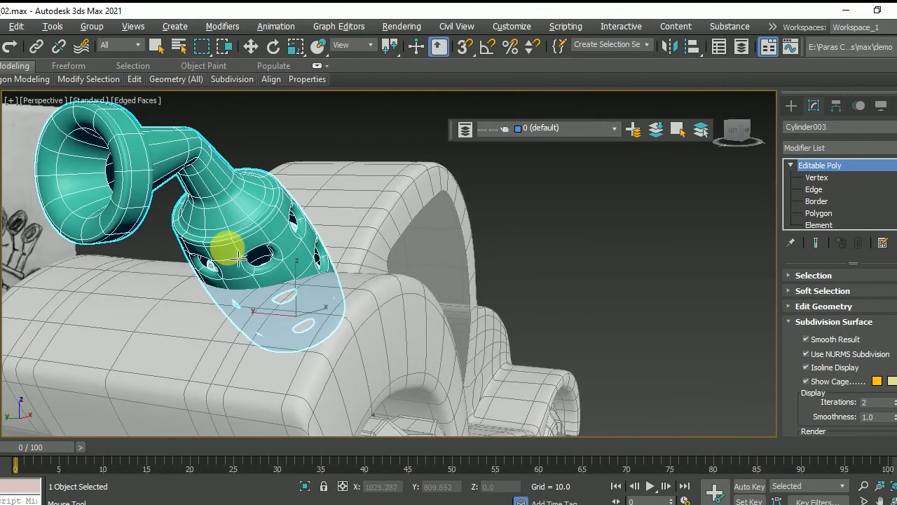
Leave SwiftLoop, deselect the exhaust pipe and show all four viewports to check the pipe against the reference sketch
{"action": "key", "text": "w"}
{"action": "left_click", "coordinate": [653, 244]}
{"action": "middle_click_drag", "start_coordinate": [653, 245], "coordinate": [531, 281], "text": "alt"}
{"action": "key", "text": "alt+w"}
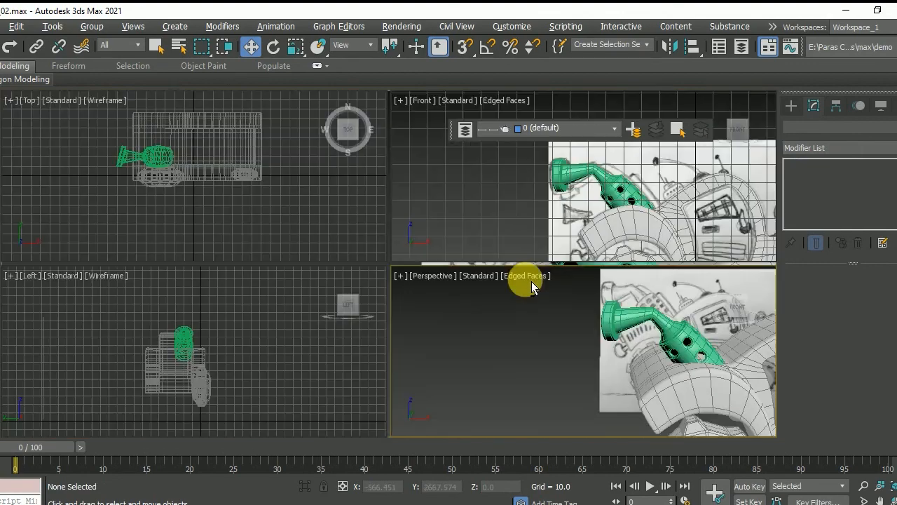
{"action": "left_click", "coordinate": [595, 200]}
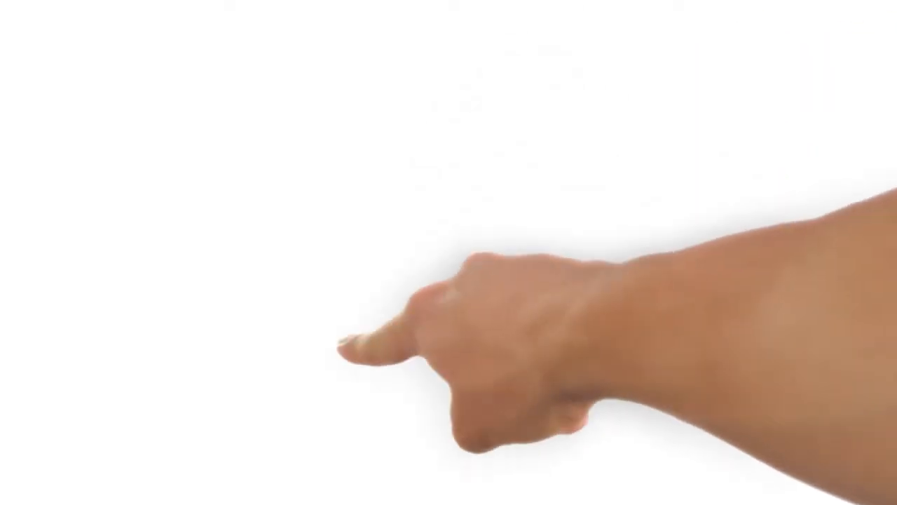